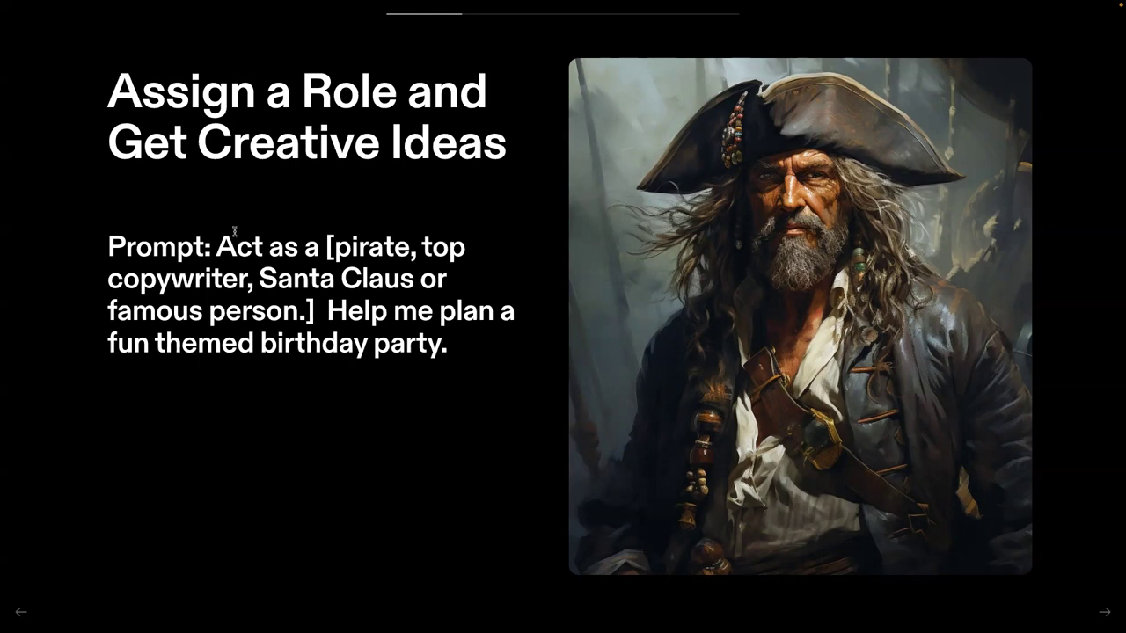
# - Switch to ChatGPT and send "Act as a pirate, top copywriter, Santa Claus or [famous person] Help me plan a fun themed party."
pyautogui.moveTo(218, 247); pyautogui.dragTo(324, 248)
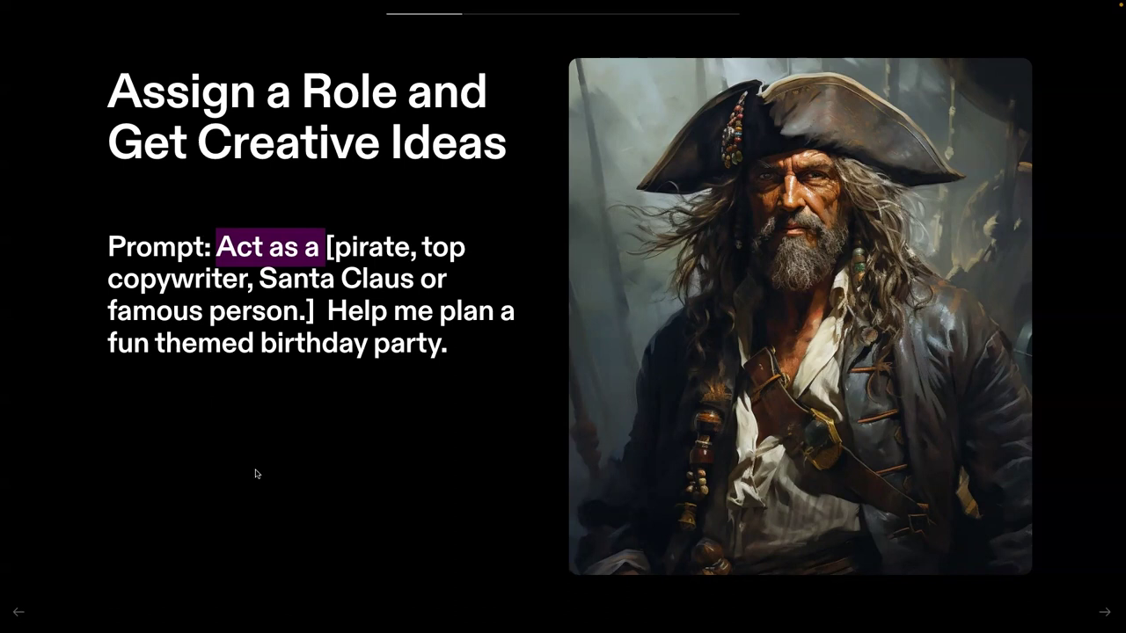
pyautogui.press('Escape')
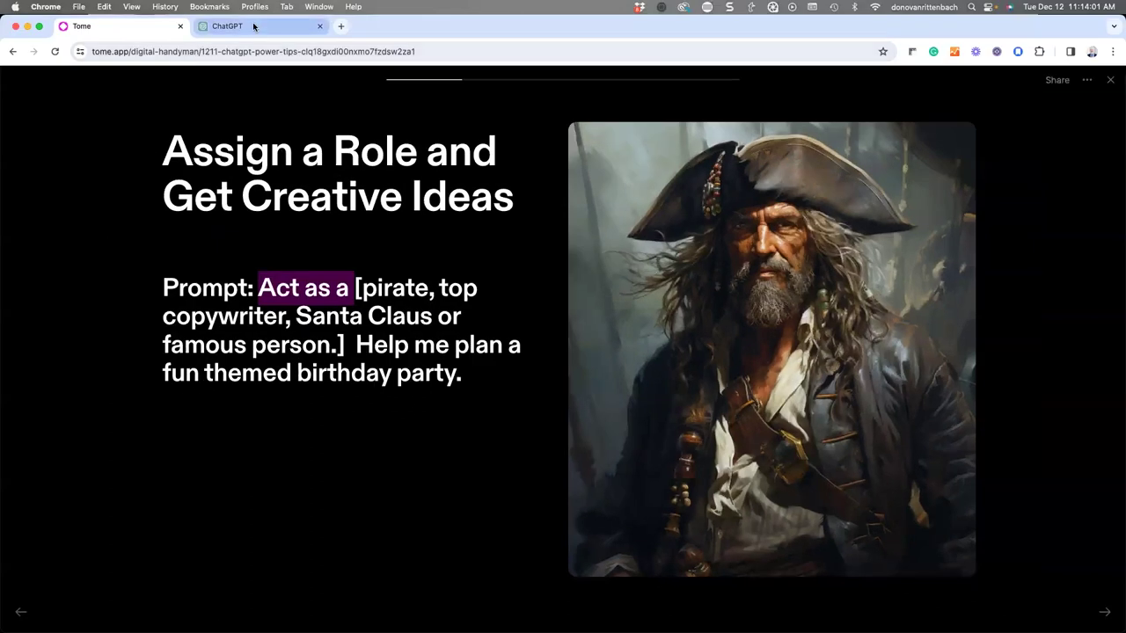
pyautogui.click(257, 26)
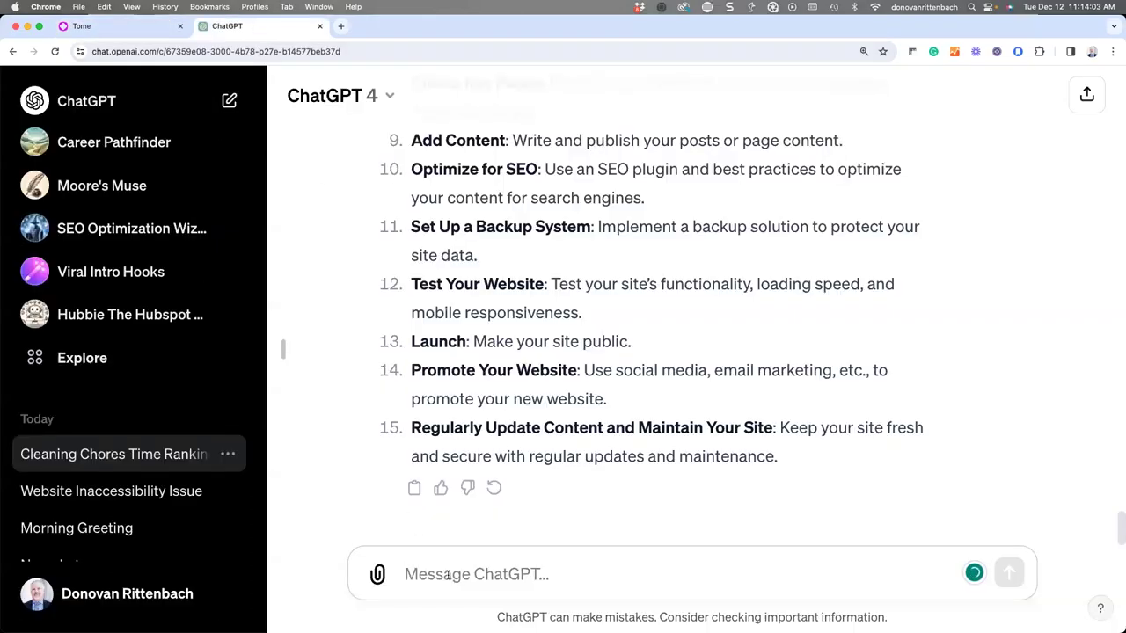
pyautogui.write('Act as a pirate, top copywriter, Santa Claus or [famous person]  Help me plan a fun themed party.')
pyautogui.press('Return')
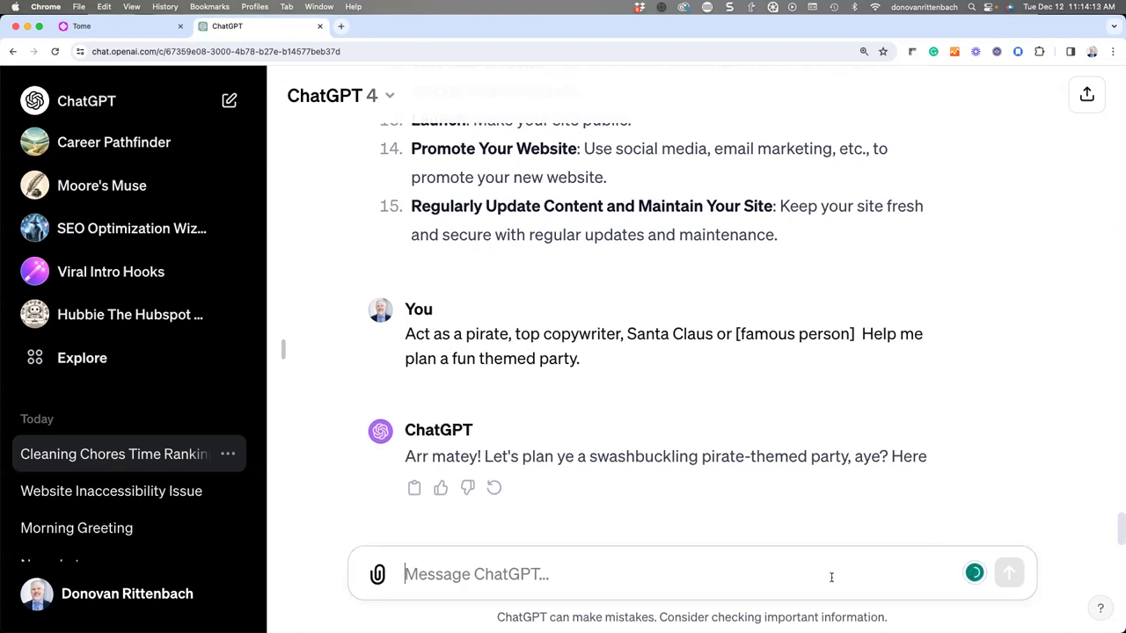
# - Reduce the prompt to the pirate role and send "Act as a pirate. Help me plan a fun themed party."
pyautogui.write('Act as a pirate, top copywriter, Santa Claus or [famous person]  Help me plan a fun themed party.')
pyautogui.moveTo(854, 549); pyautogui.dragTo(549, 550)
pyautogui.press('BackSpace')
pyautogui.press('BackSpace')
pyautogui.press('BackSpace')
pyautogui.press('BackSpace')
pyautogui.press('BackSpace')
pyautogui.press('BackSpace')
pyautogui.press('BackSpace')
pyautogui.press('BackSpace')
pyautogui.write('.')
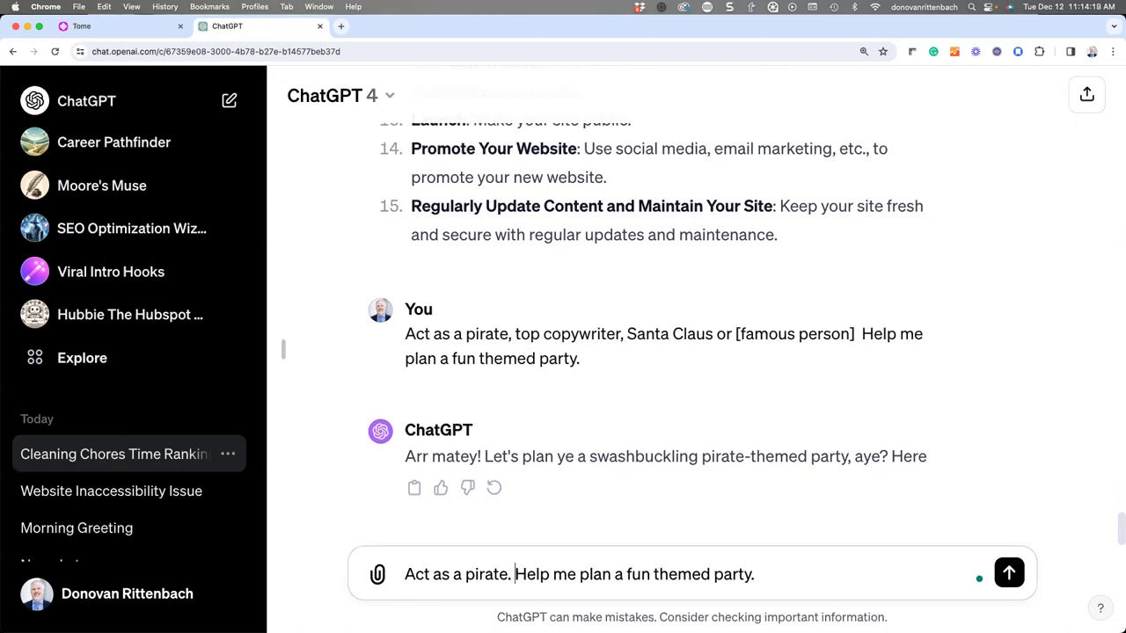
pyautogui.click(1003, 572)
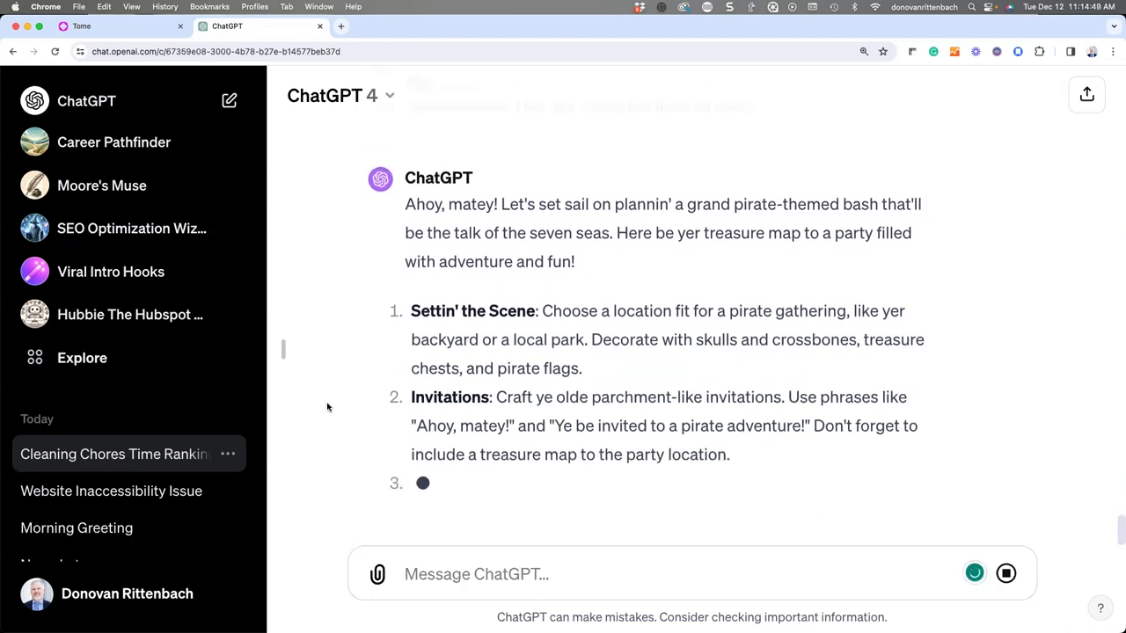
# - Read through ChatGPT's pirate-themed party plan, from setting and invitations to party favors
pyautogui.scroll(1, 355, 347)
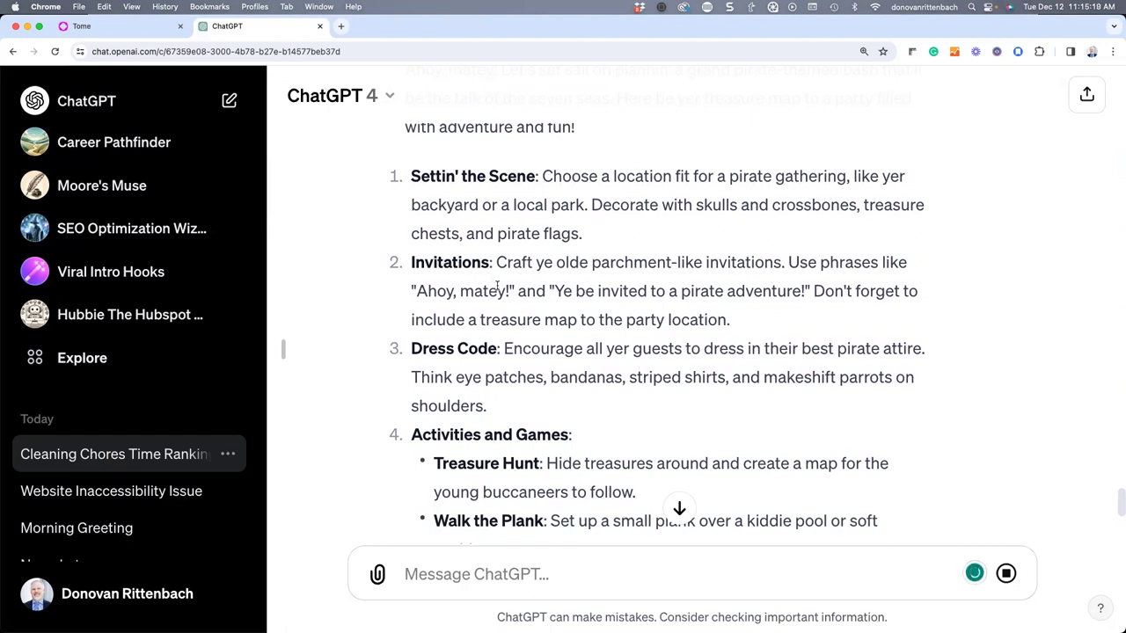
pyautogui.scroll(-3, 481, 309)
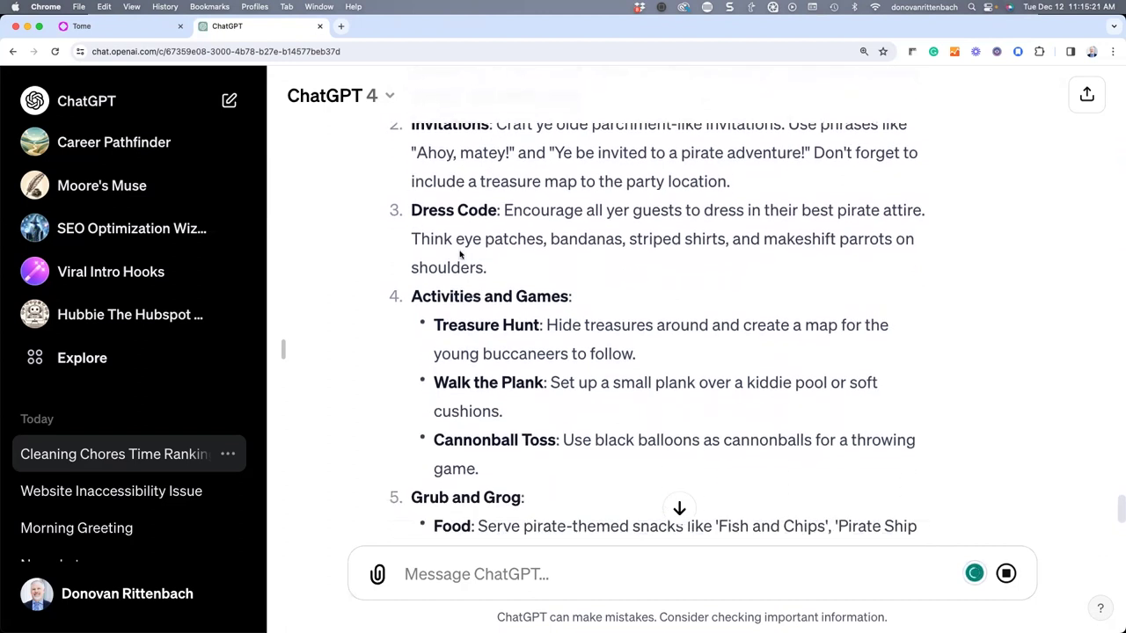
pyautogui.scroll(-2, 439, 224)
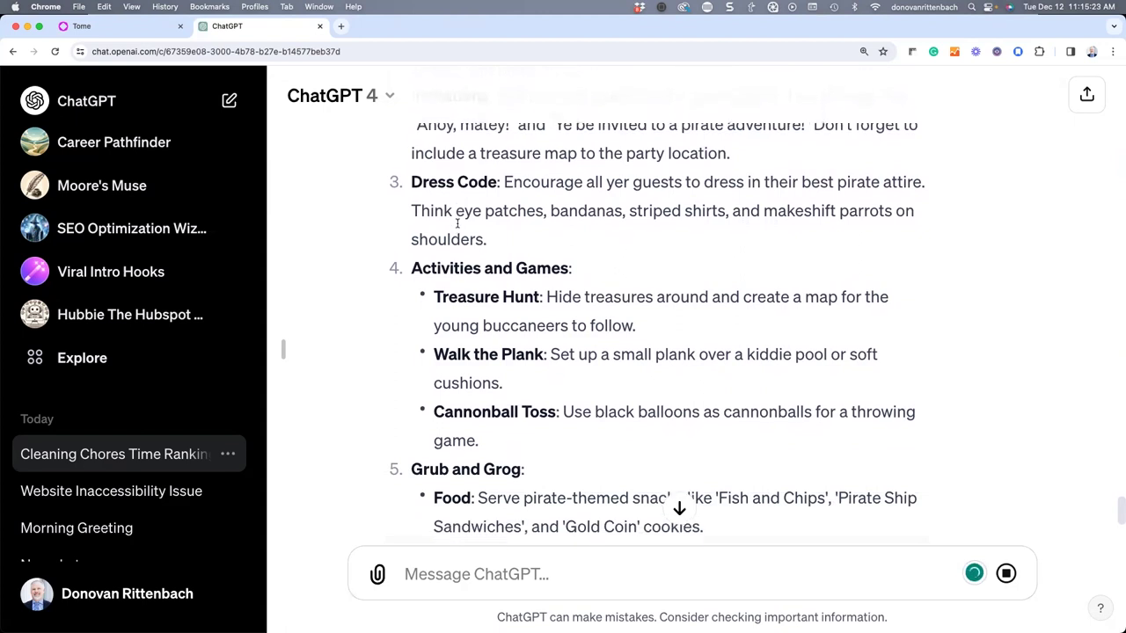
pyautogui.scroll(-2, 457, 225)
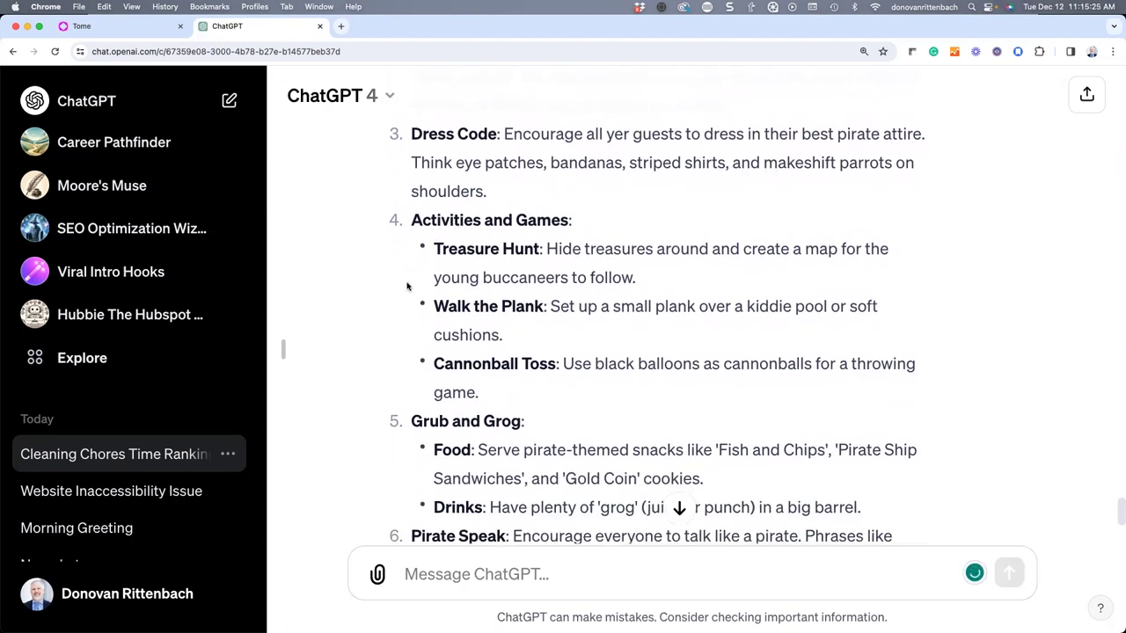
pyautogui.scroll(-1, 395, 317)
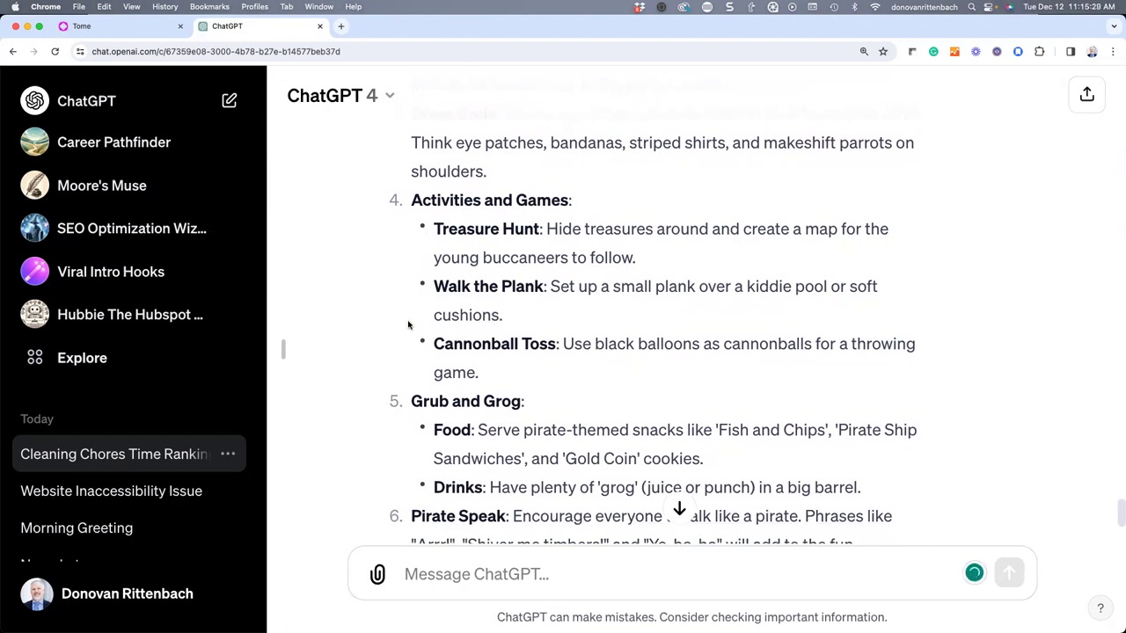
pyautogui.scroll(-3, 384, 345)
pyautogui.scroll(-1, 384, 346)
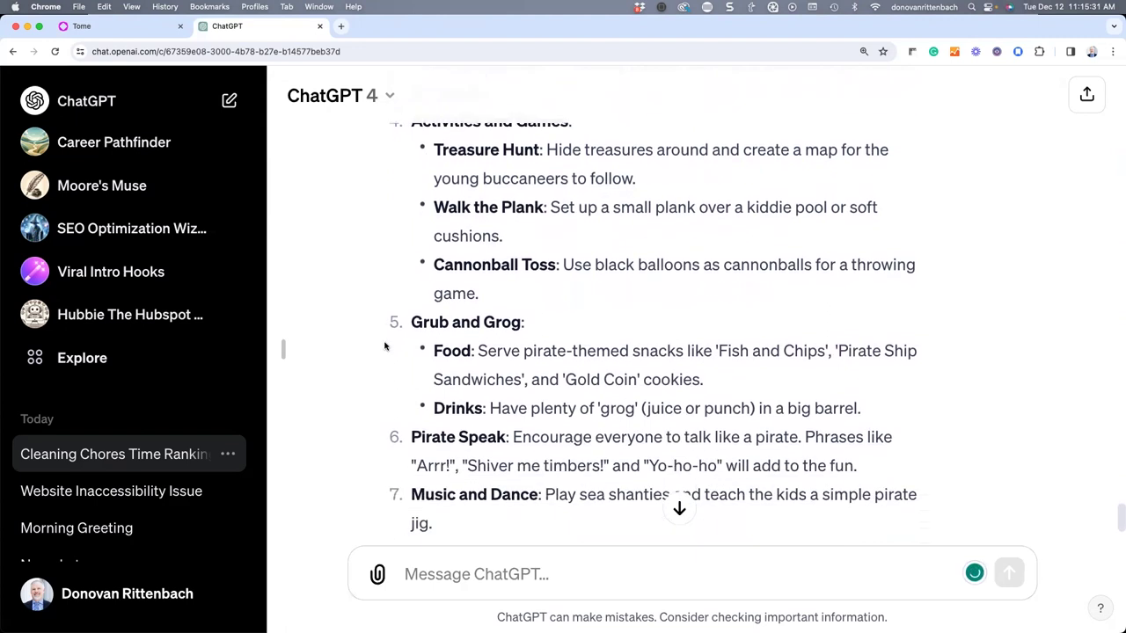
pyautogui.scroll(-2, 350, 390)
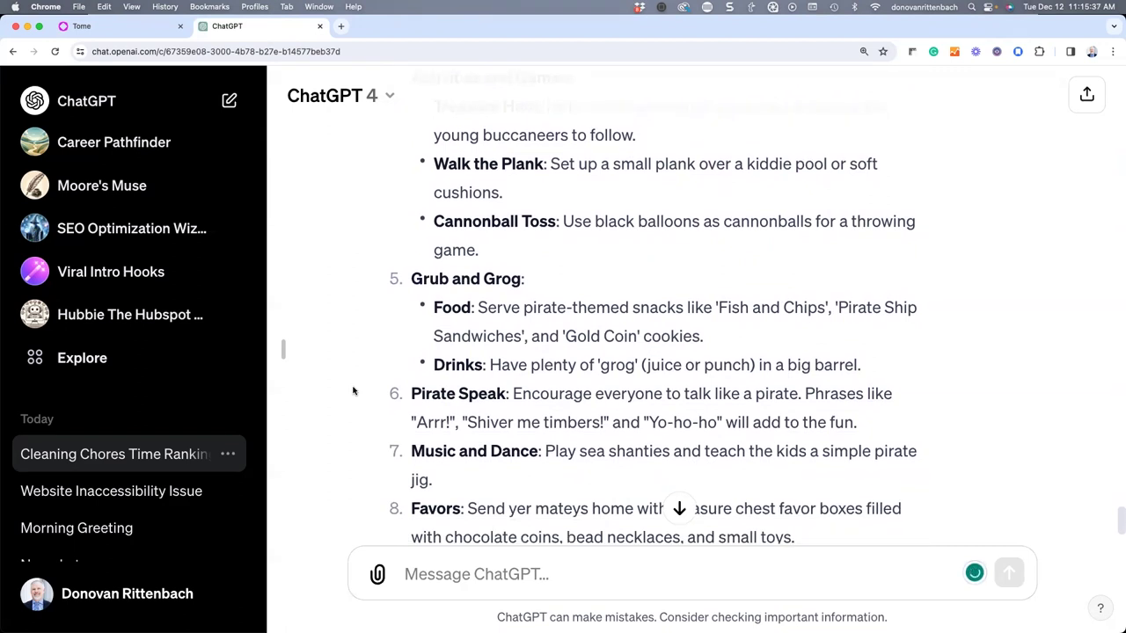
pyautogui.scroll(-2, 351, 378)
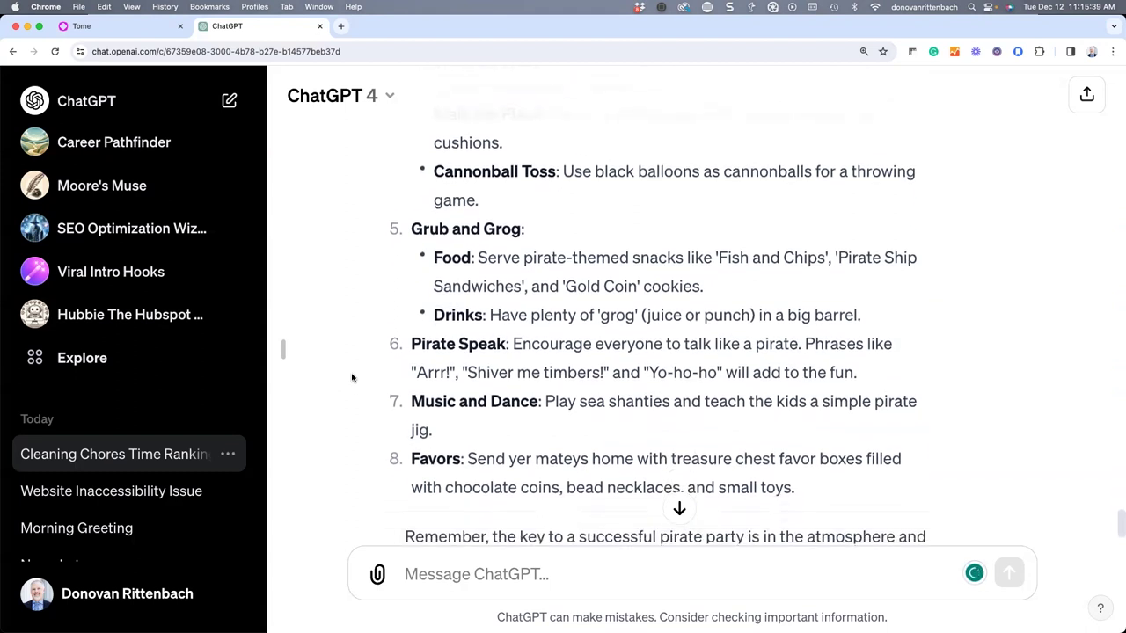
pyautogui.scroll(-2, 352, 379)
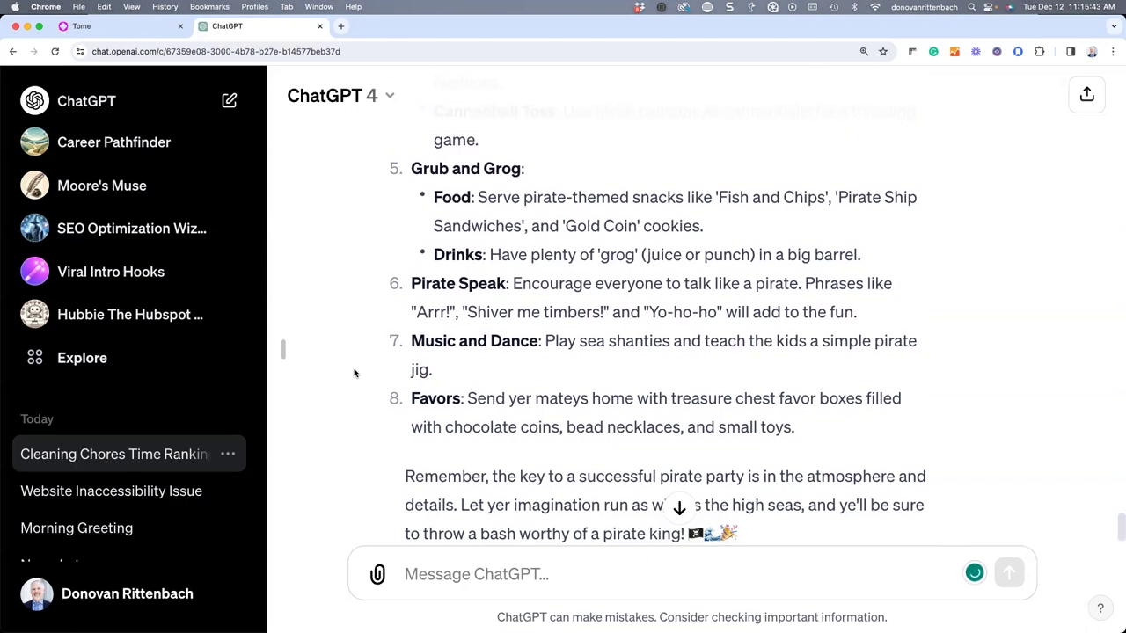
pyautogui.scroll(-1, 354, 373)
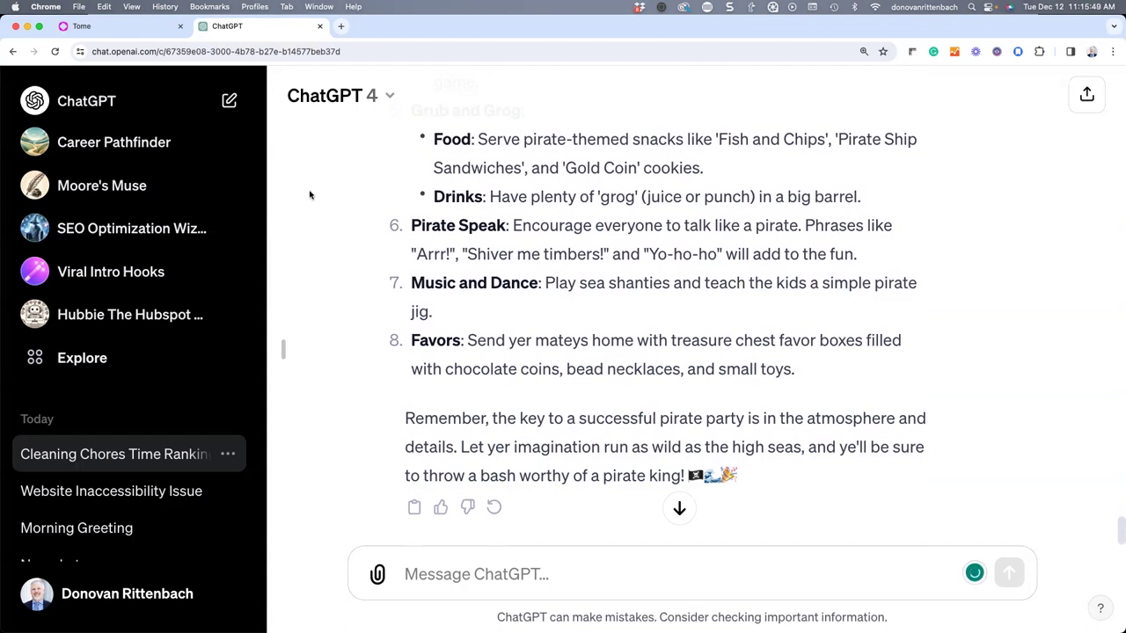
# - Switch to the Tome presentation, advance to the "Set a Word Limit" slide and copy its Santa Claus prompt
pyautogui.click(138, 29)
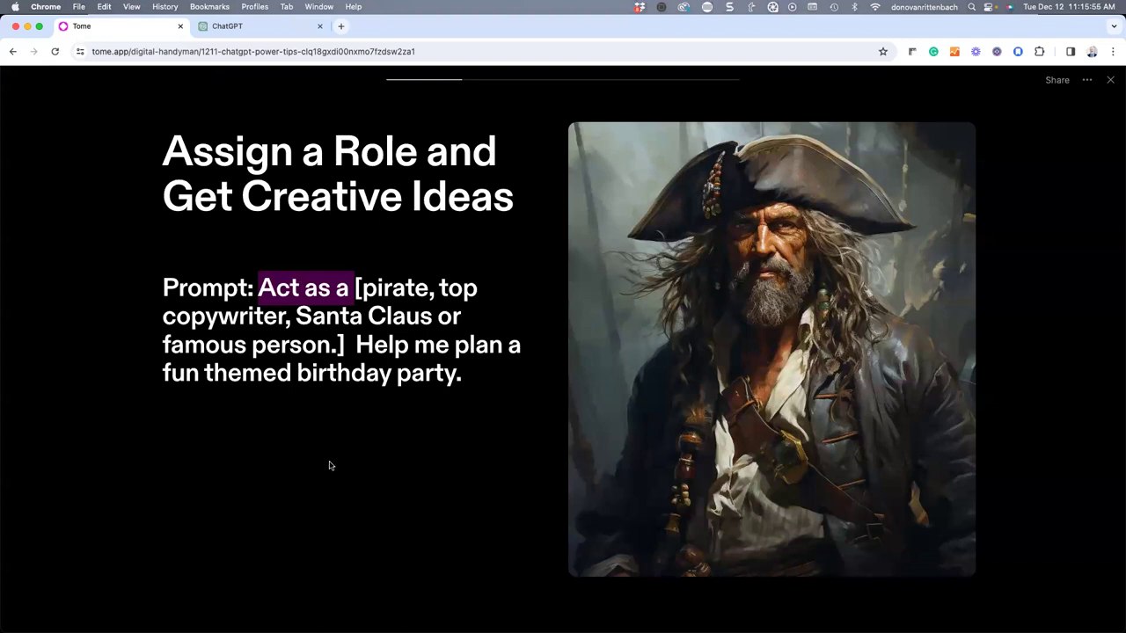
pyautogui.press('Right')
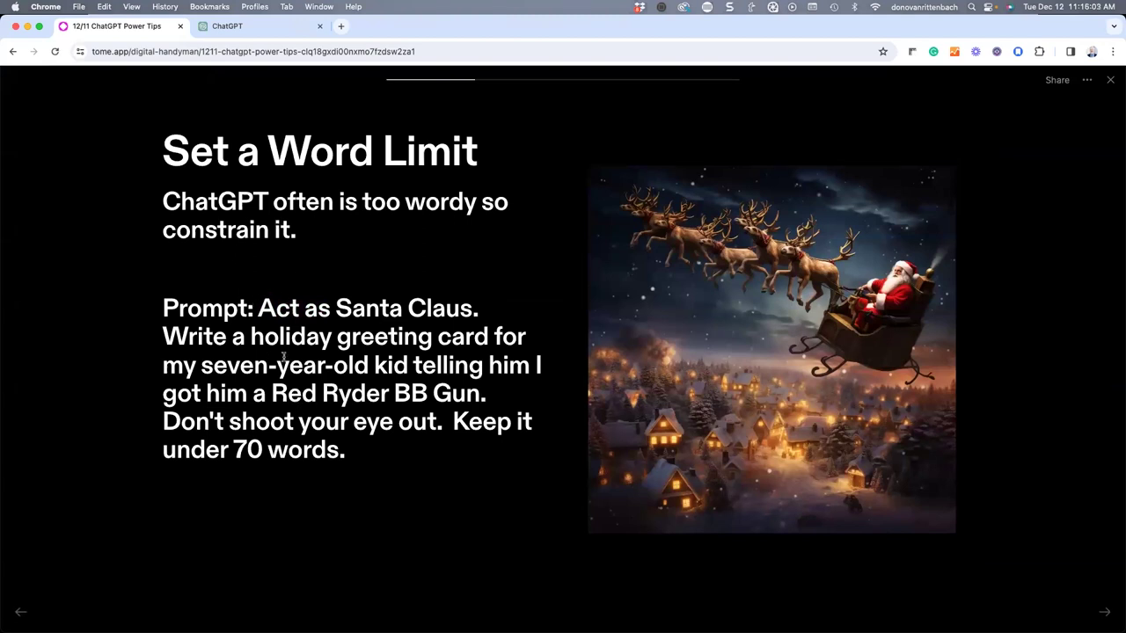
pyautogui.moveTo(261, 309); pyautogui.dragTo(359, 453)
pyautogui.press('super+c')
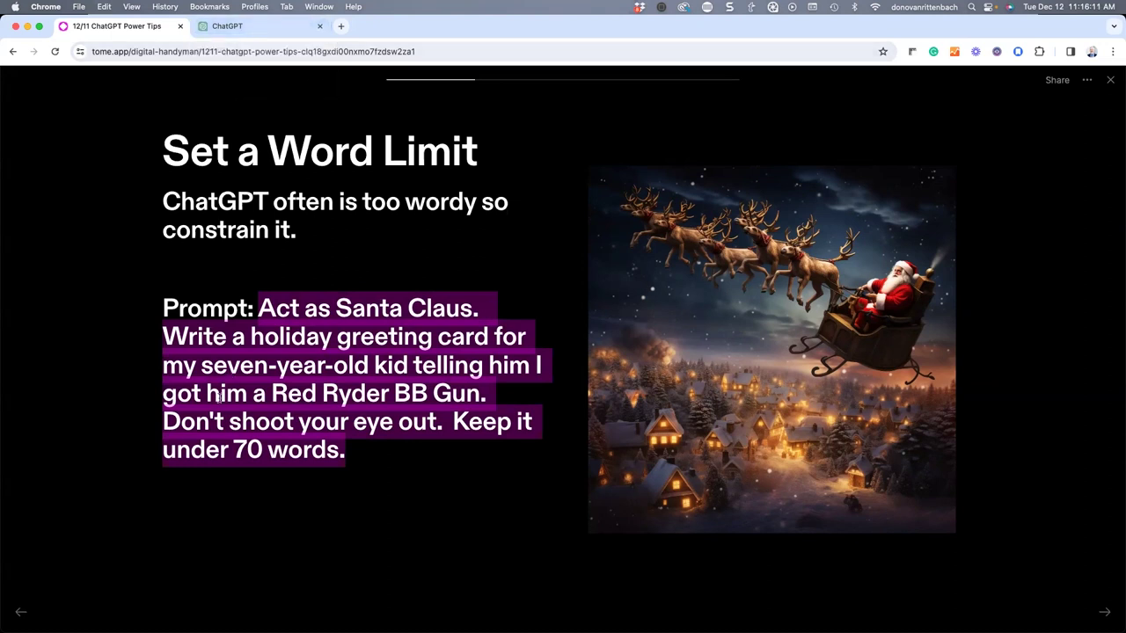
# - Send ChatGPT the copied Santa Claus prompt for a holiday greeting card about a Red Ryder BB Gun, under 70 words
pyautogui.click(226, 25)
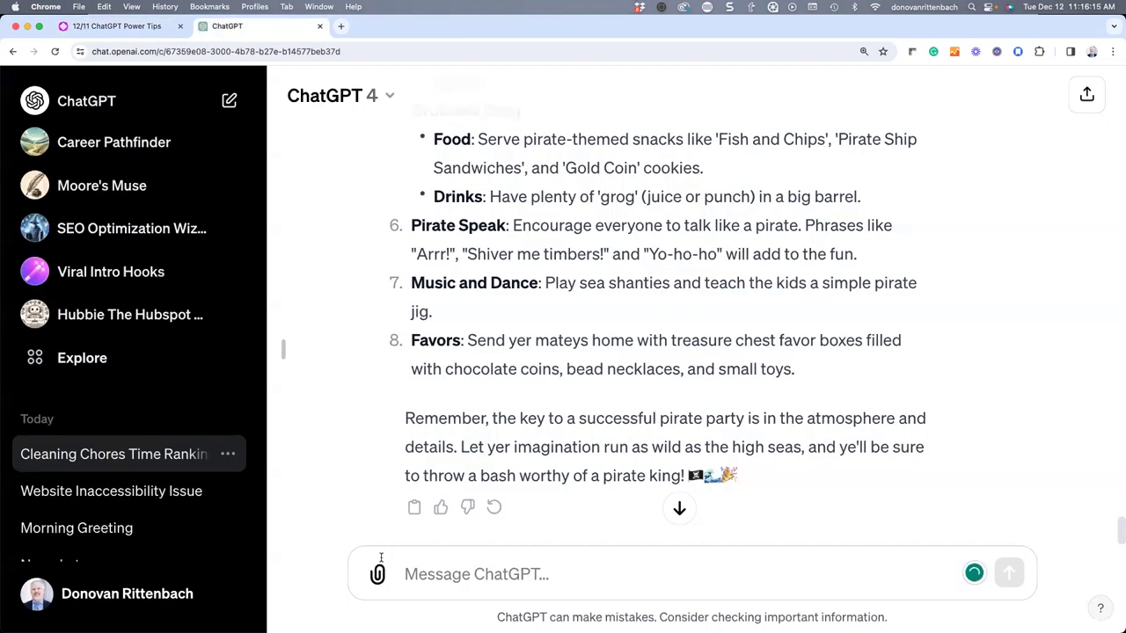
pyautogui.click(413, 573)
pyautogui.press('super+v')
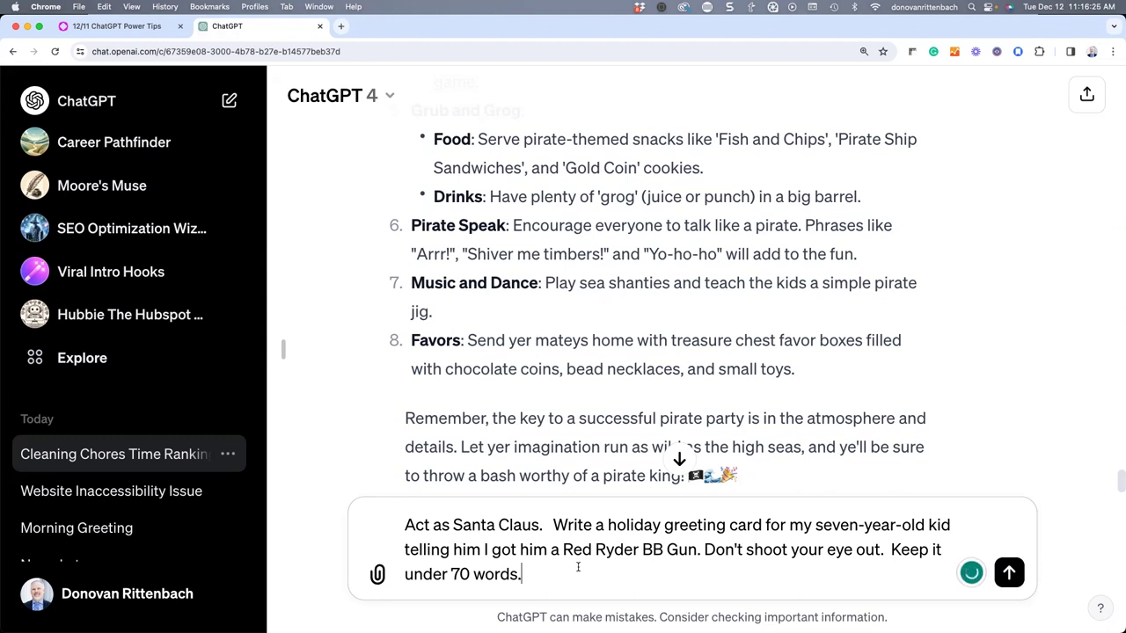
pyautogui.press('Return')
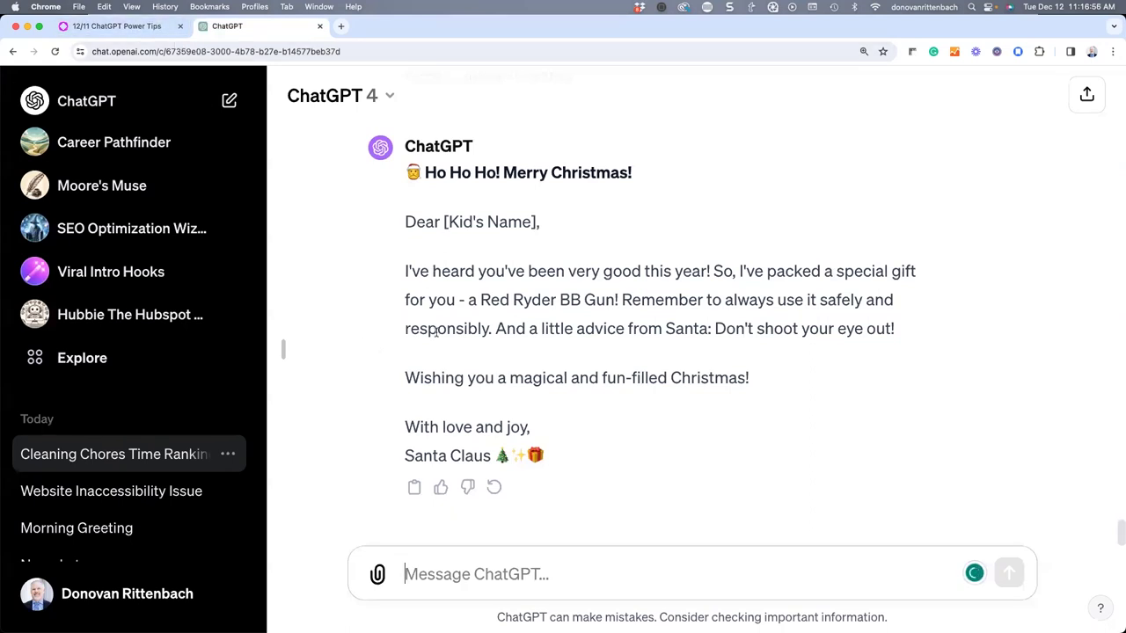
# - Advance Tome to the "Format Your Output" slide and ask ChatGPT for an alphabetical table of popular dog breeds with hostility, shedding amount and price columns
pyautogui.click(129, 31)
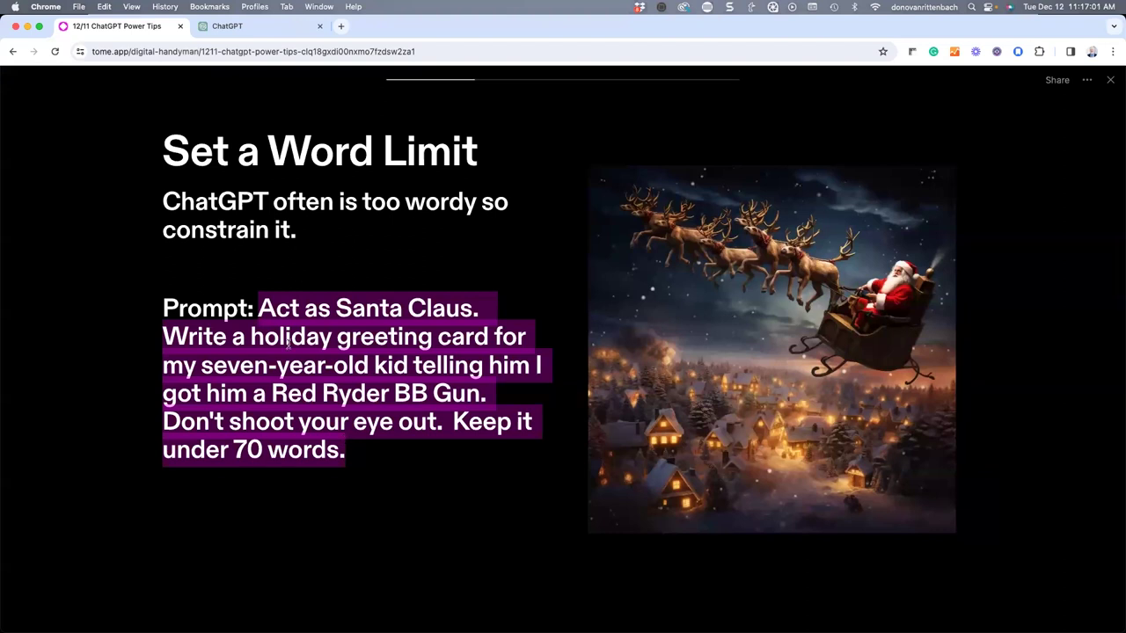
pyautogui.press('Right')
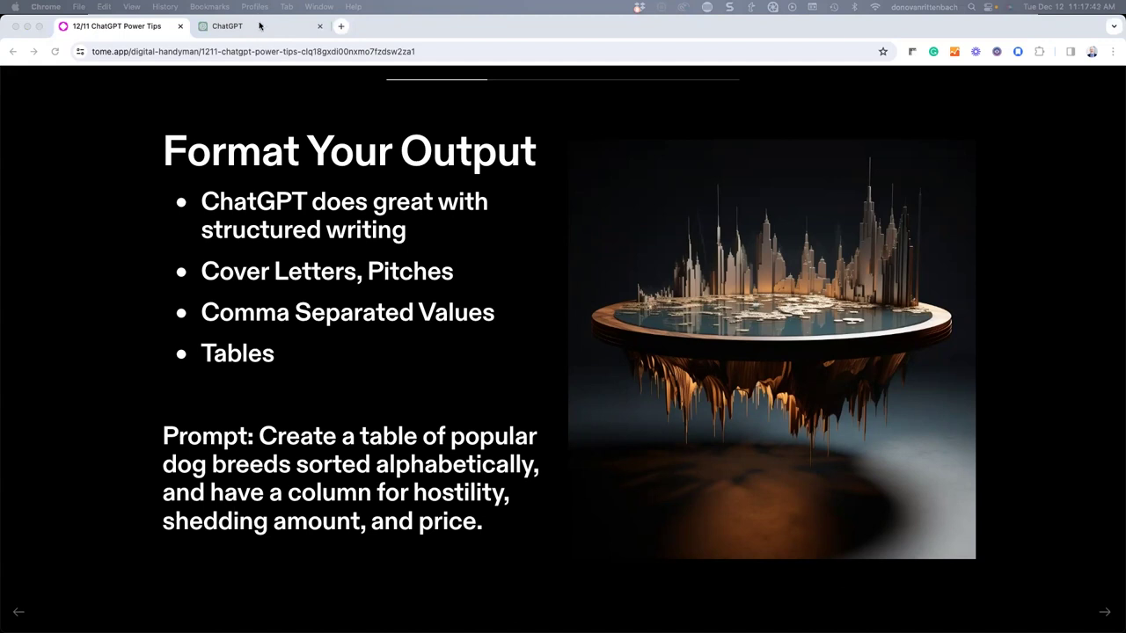
pyautogui.click(257, 28)
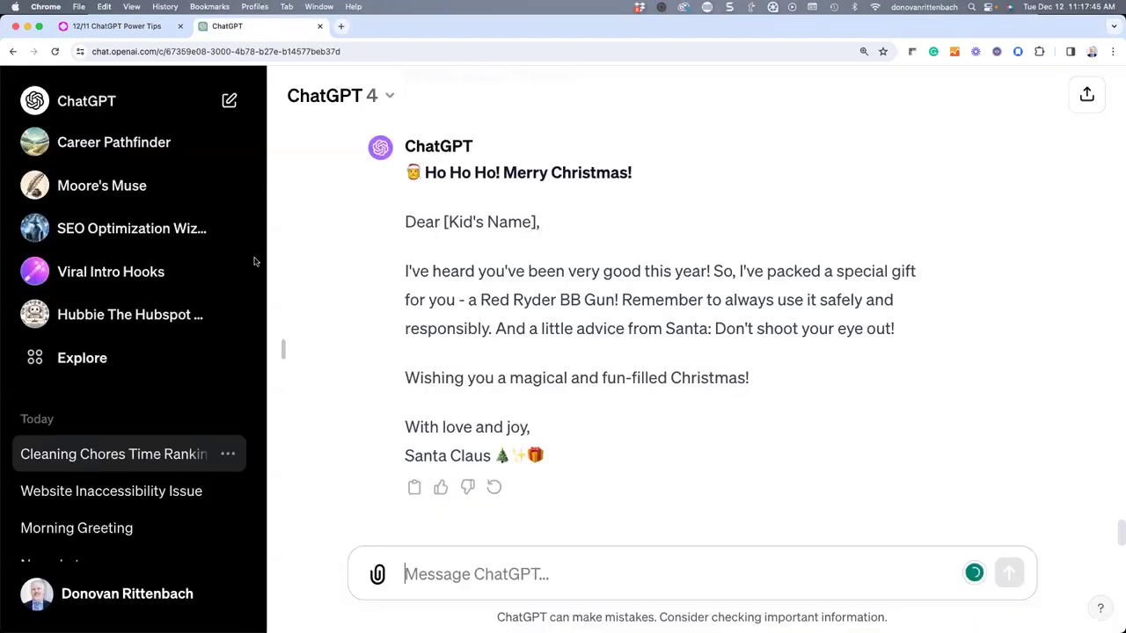
pyautogui.click(423, 580)
pyautogui.write('Create a table of popular dog breeds sorted alphabetically, and have a column for hostility, shedding amount, and price.')
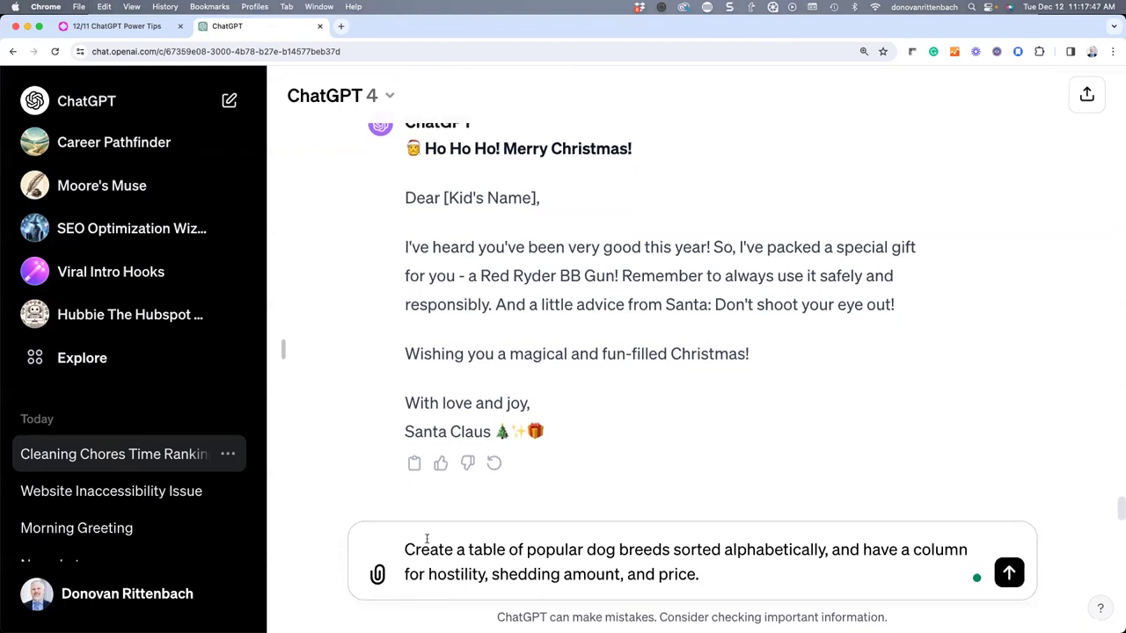
pyautogui.press('Return')
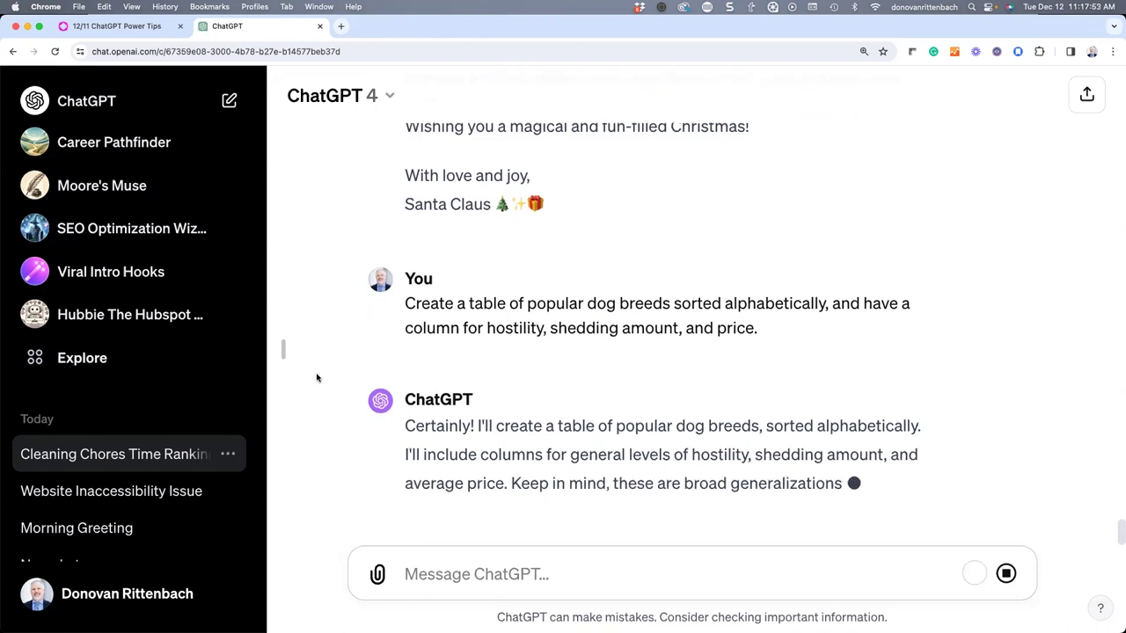
# - Examine the generated dog breeds table, comparing hostility level, shedding amount and average price for each breed
pyautogui.scroll(2, 317, 377)
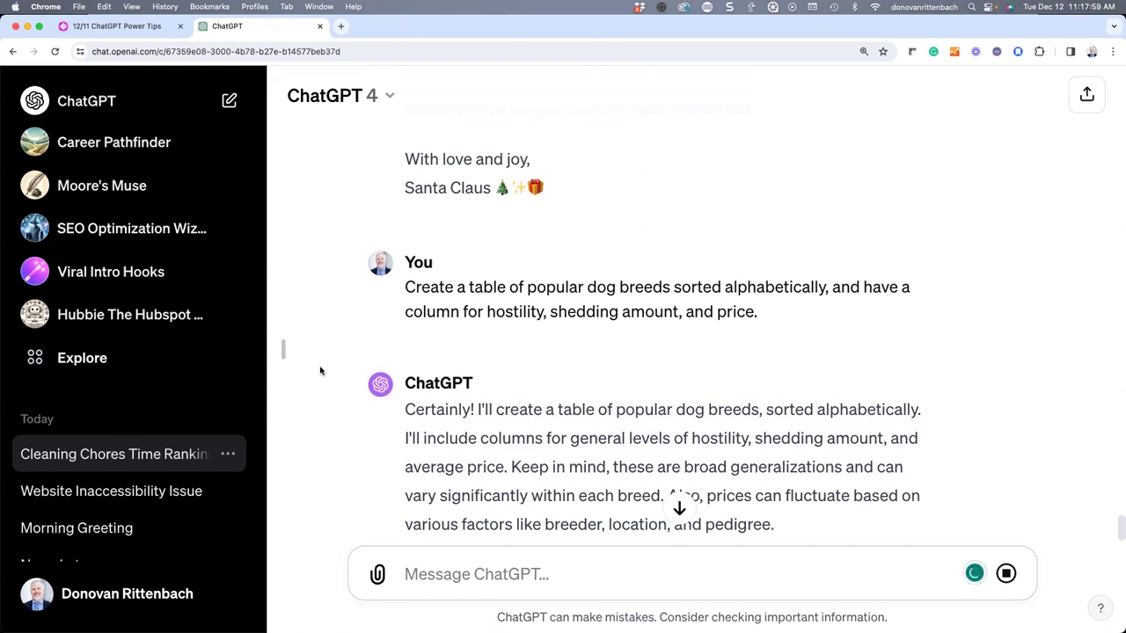
pyautogui.scroll(-2, 338, 340)
pyautogui.scroll(-4, 338, 340)
pyautogui.scroll(-3, 338, 340)
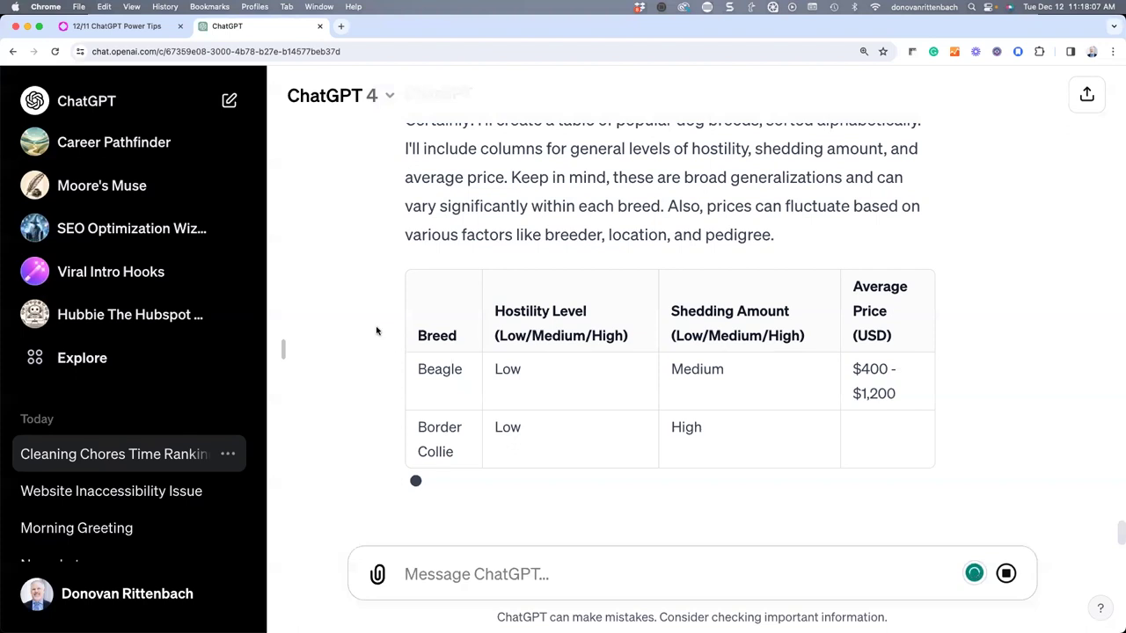
pyautogui.scroll(1, 383, 337)
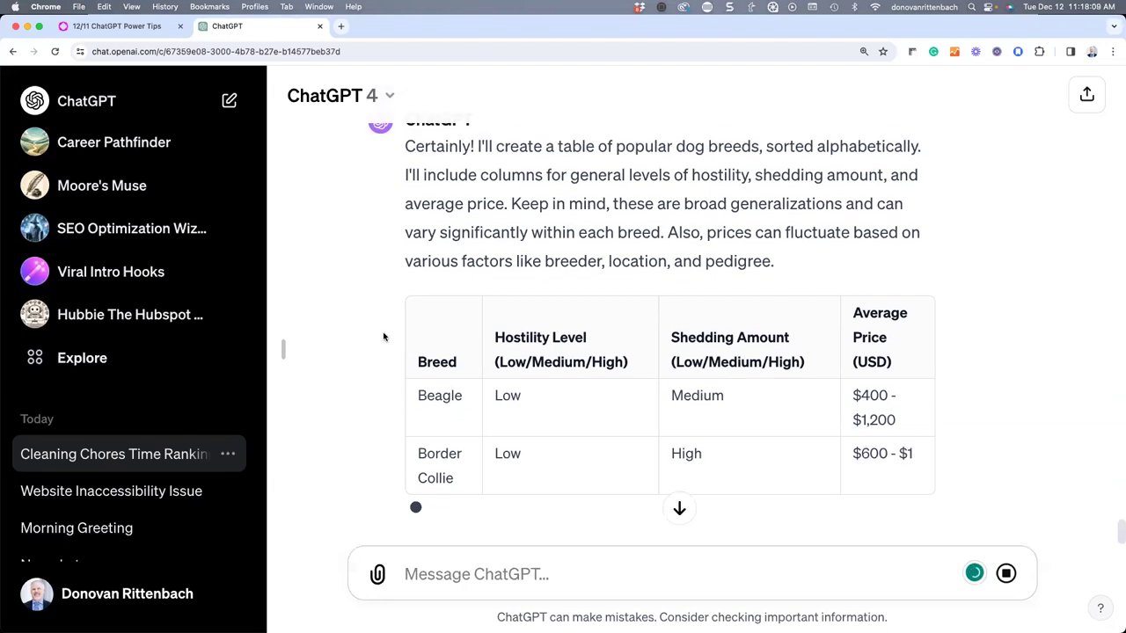
pyautogui.scroll(-2, 384, 337)
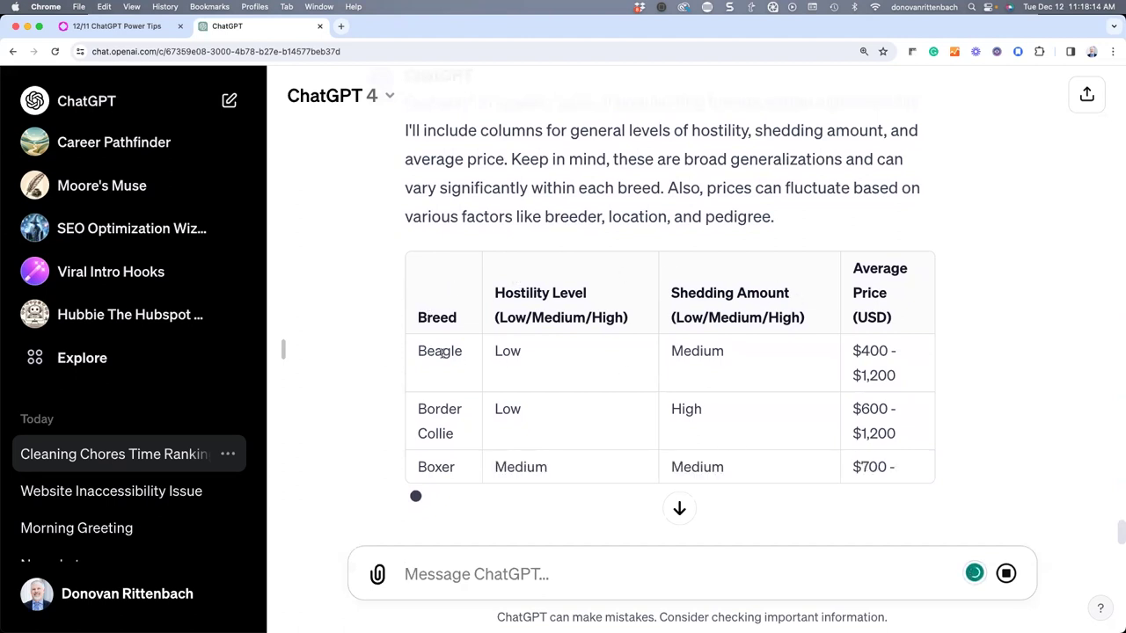
pyautogui.scroll(-1, 443, 354)
pyautogui.scroll(-2, 442, 355)
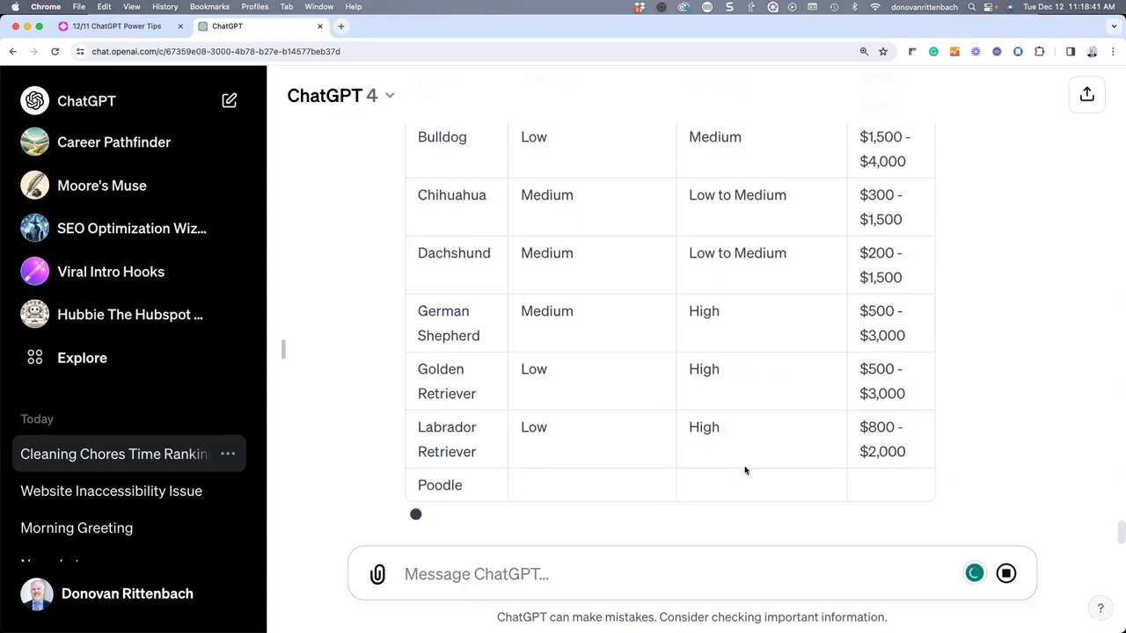
pyautogui.scroll(5, 744, 467)
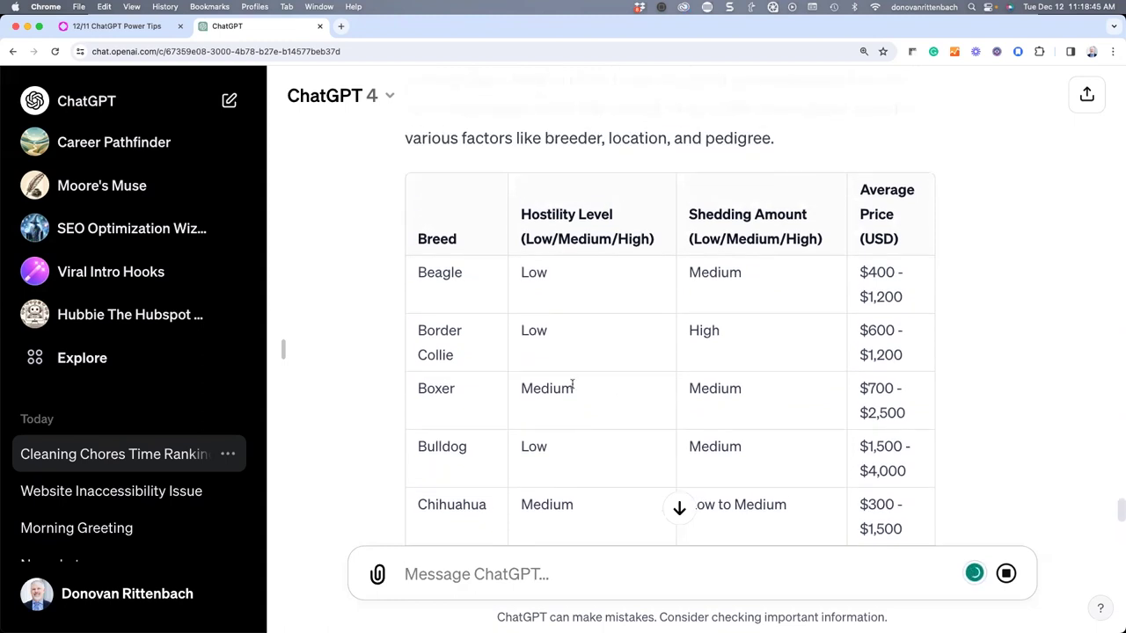
pyautogui.scroll(-2, 572, 384)
pyautogui.scroll(-3, 573, 387)
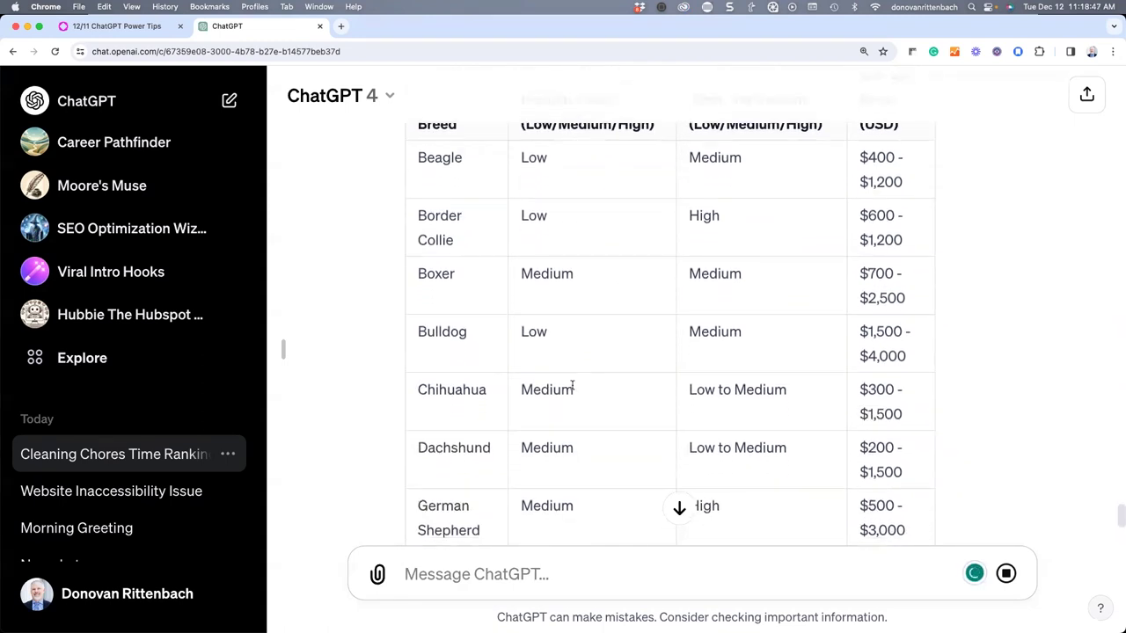
pyautogui.scroll(-2, 584, 403)
pyautogui.scroll(-6, 584, 403)
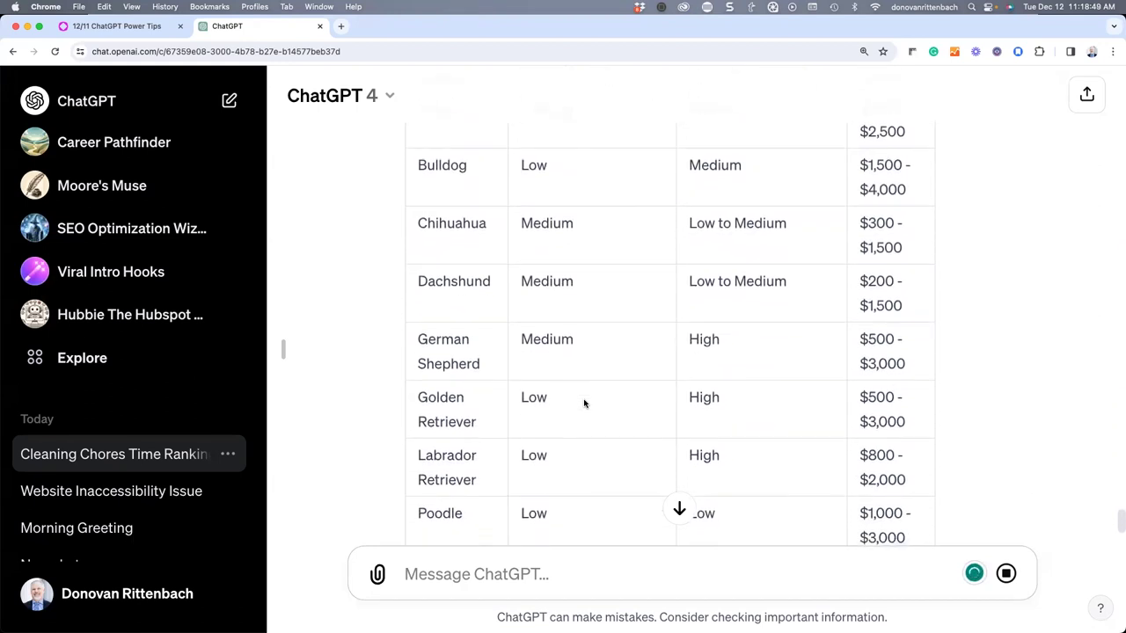
# - Review the remaining dog breed rows and the notes on hostility level, shedding amount and price below the table
pyautogui.scroll(-3, 584, 403)
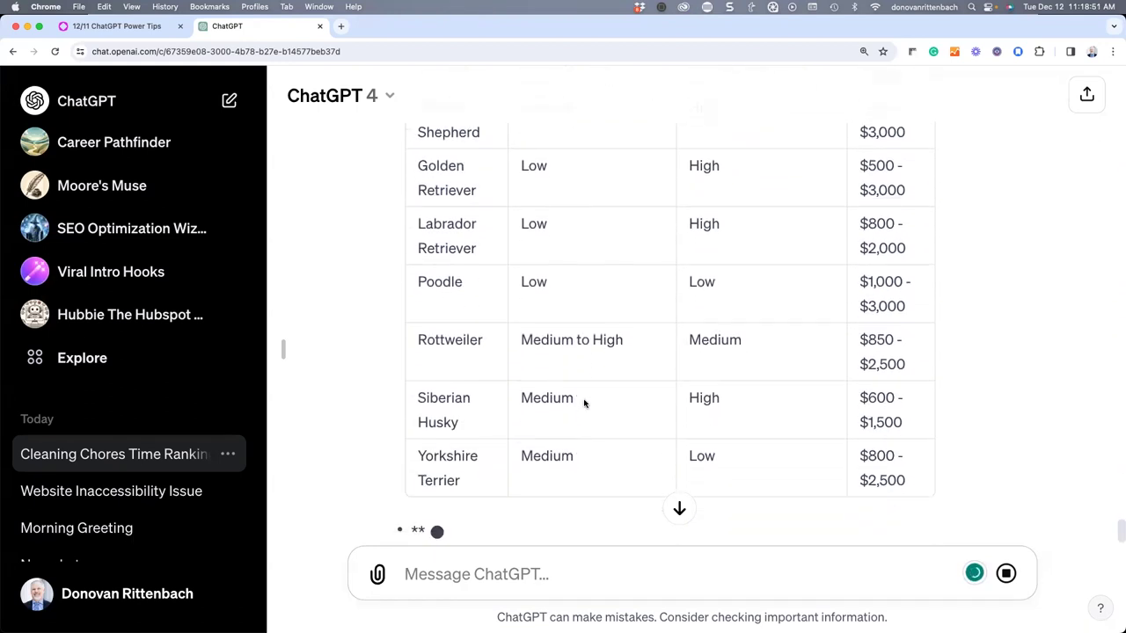
pyautogui.scroll(-1, 584, 405)
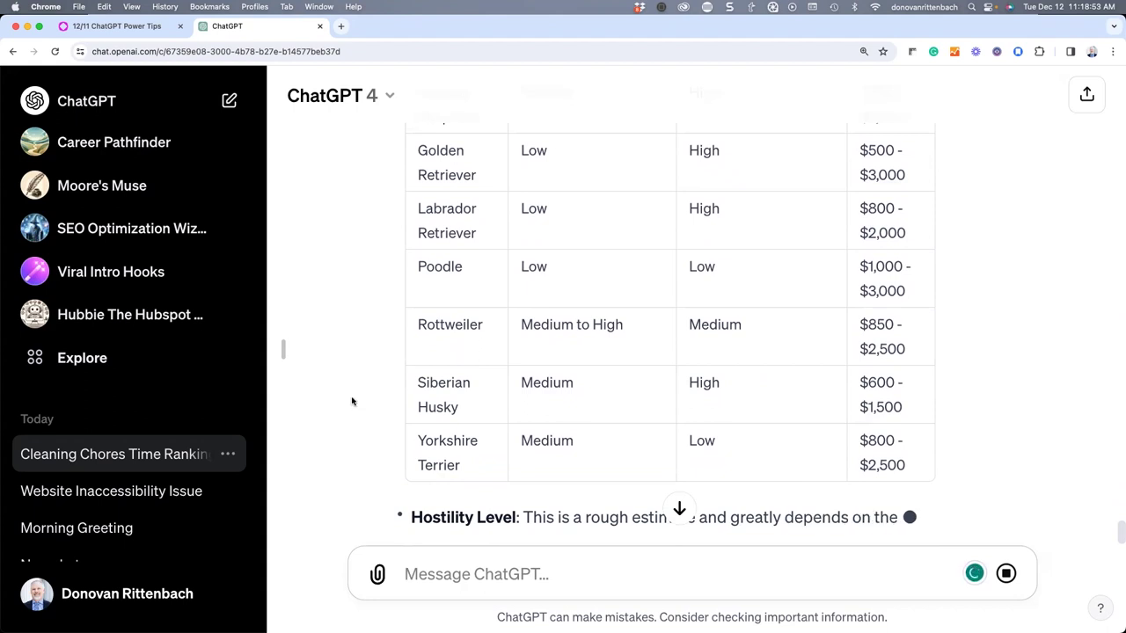
pyautogui.scroll(-1, 351, 401)
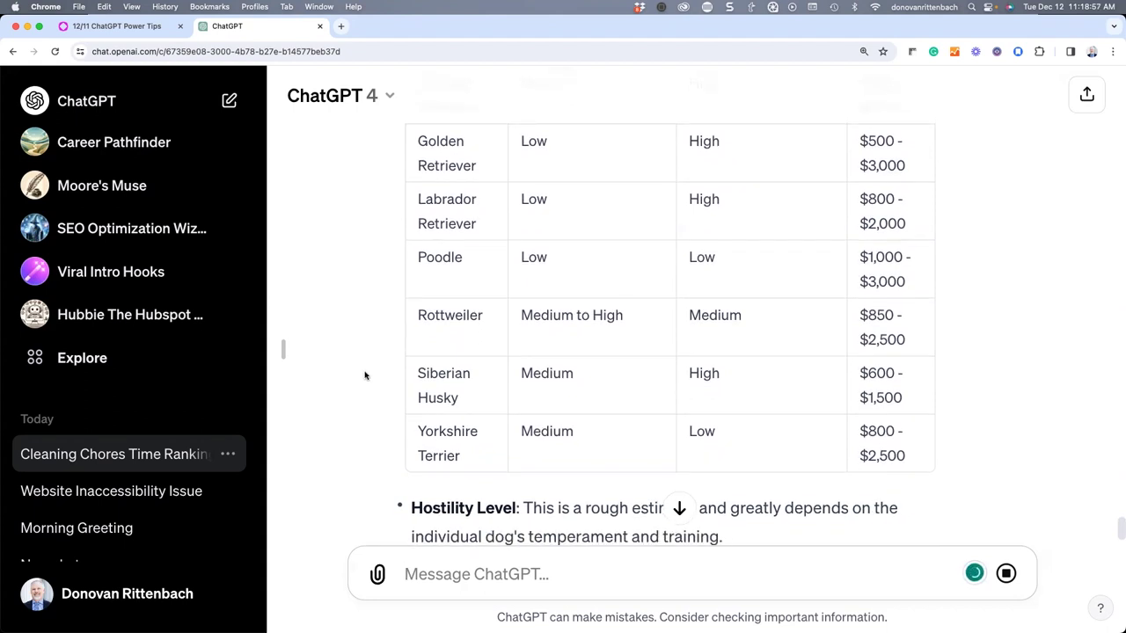
pyautogui.scroll(-3, 364, 377)
pyautogui.scroll(2, 364, 376)
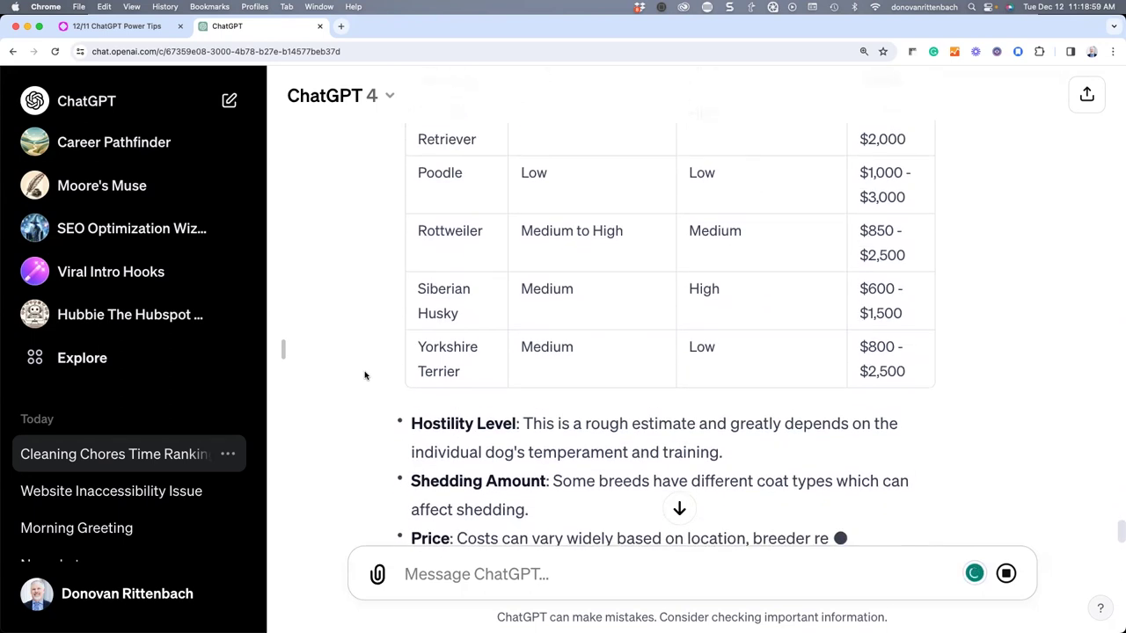
pyautogui.scroll(2, 364, 377)
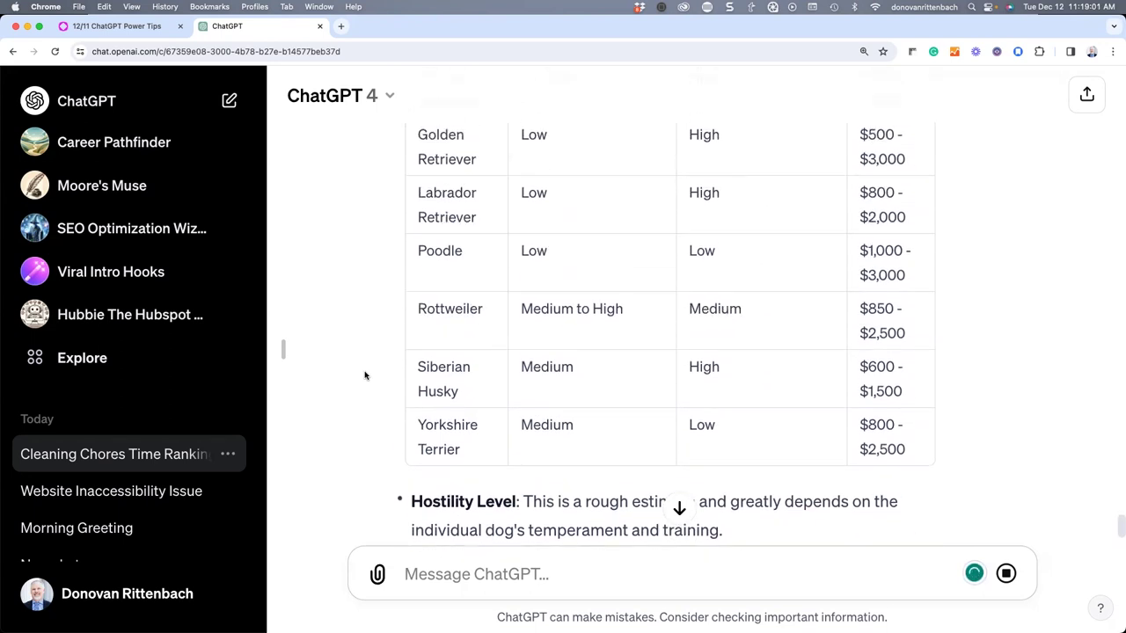
pyautogui.scroll(-1, 364, 377)
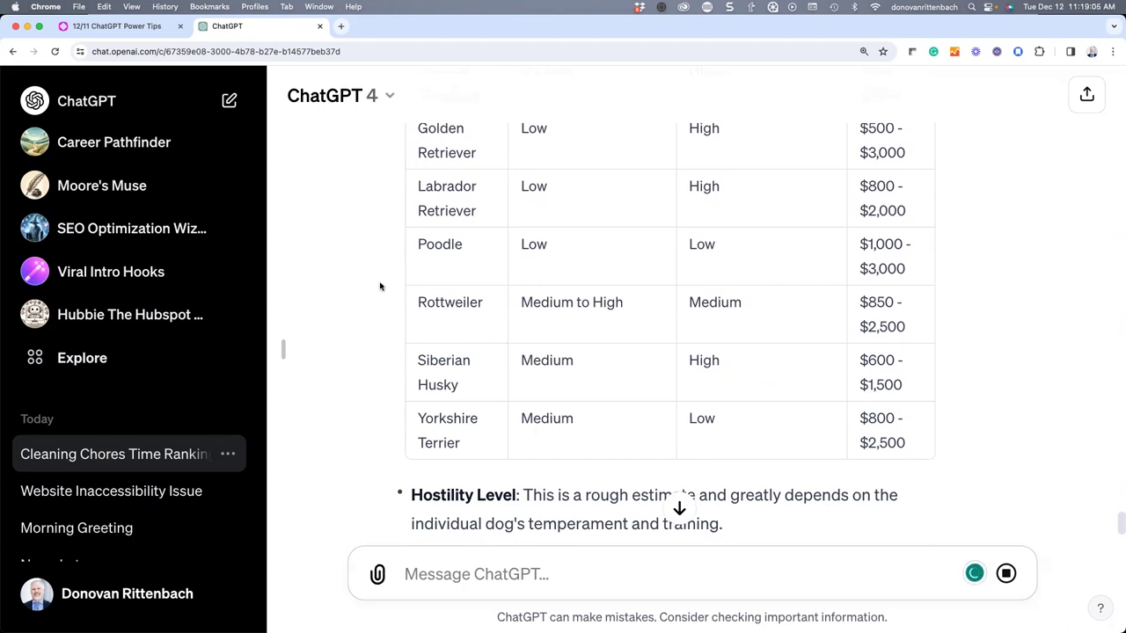
# - Switch to the Tome presentation, advance to the "Generate ToDo List" slide and copy its Wordpress website prompt
pyautogui.click(138, 28)
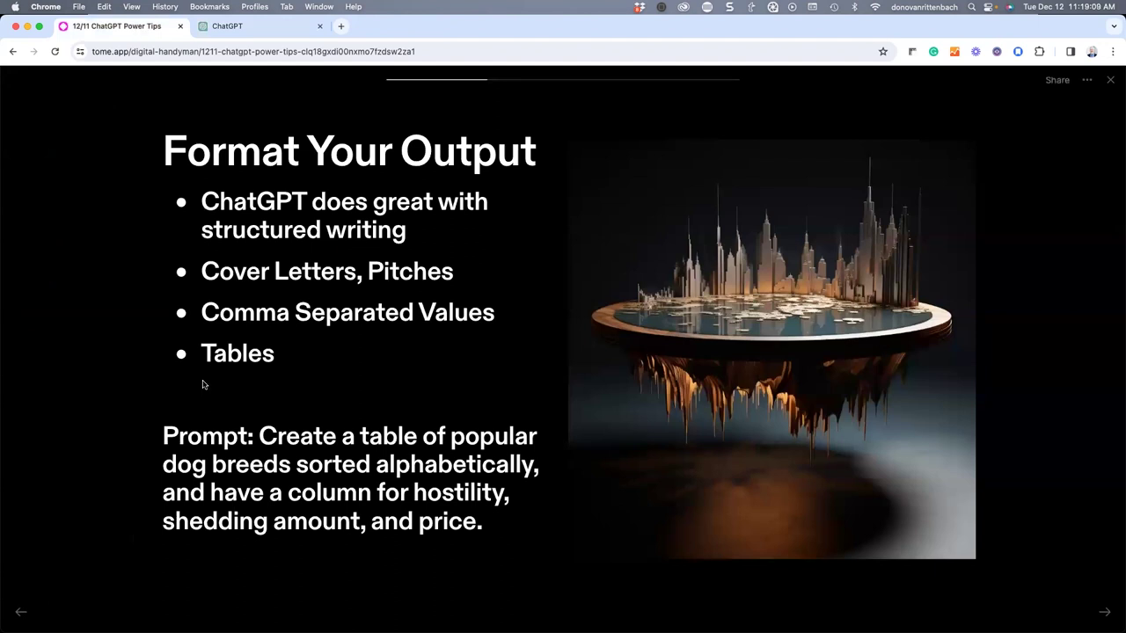
pyautogui.press('Right')
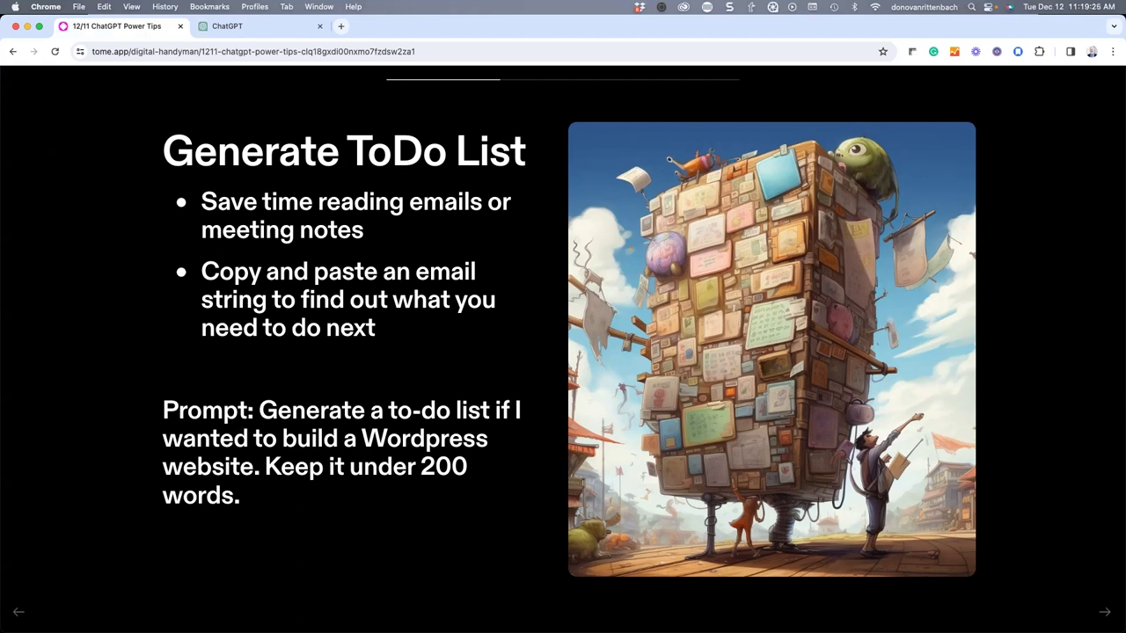
pyautogui.click(261, 413)
pyautogui.moveTo(262, 410); pyautogui.dragTo(296, 488)
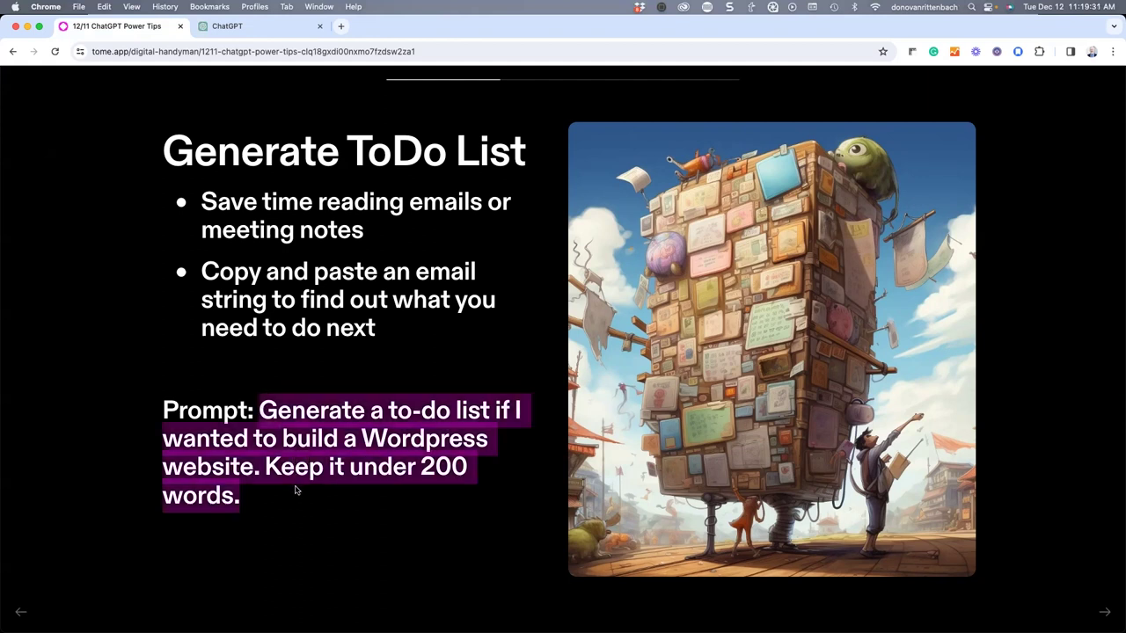
pyautogui.press('super+c')
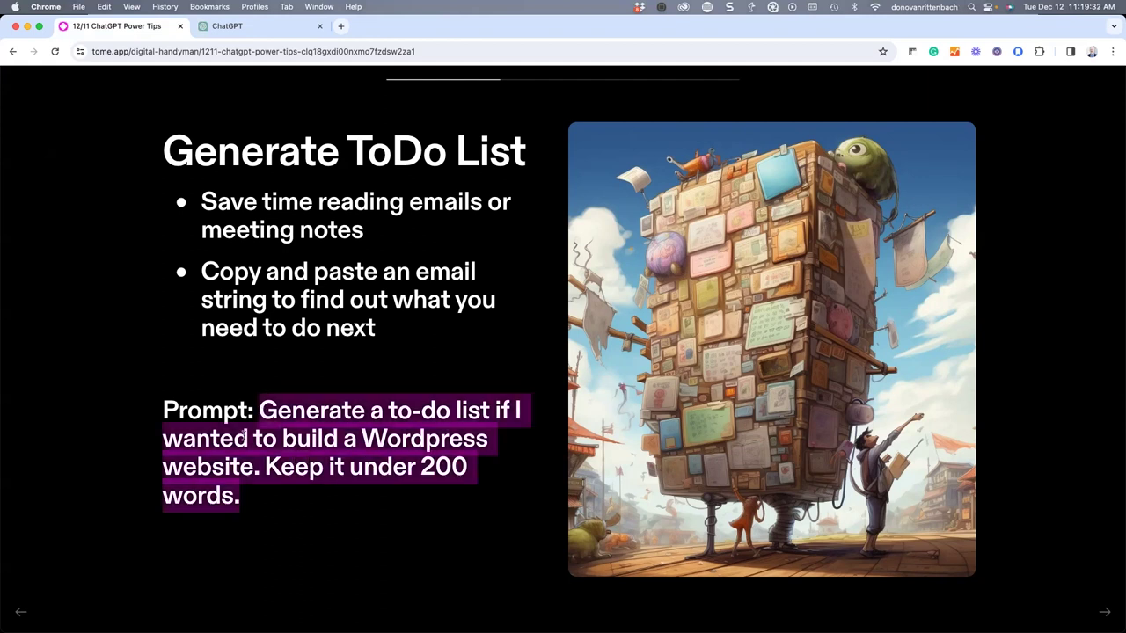
# - Send ChatGPT the copied prompt for a to-do list for building a Wordpress website, under 200 words
pyautogui.click(261, 27)
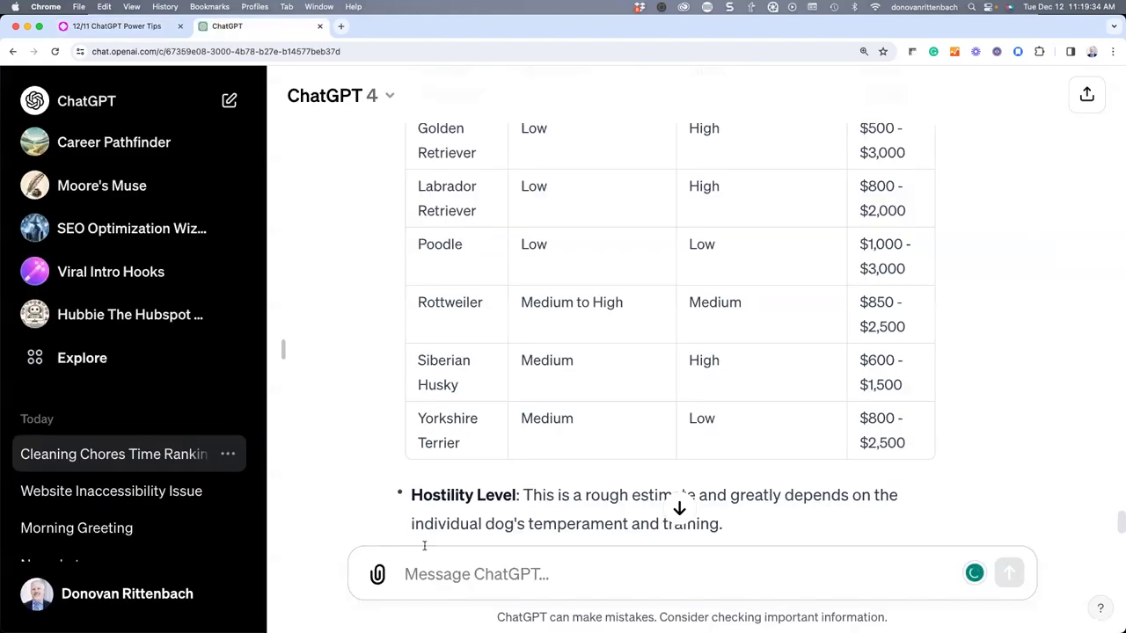
pyautogui.press('super+v')
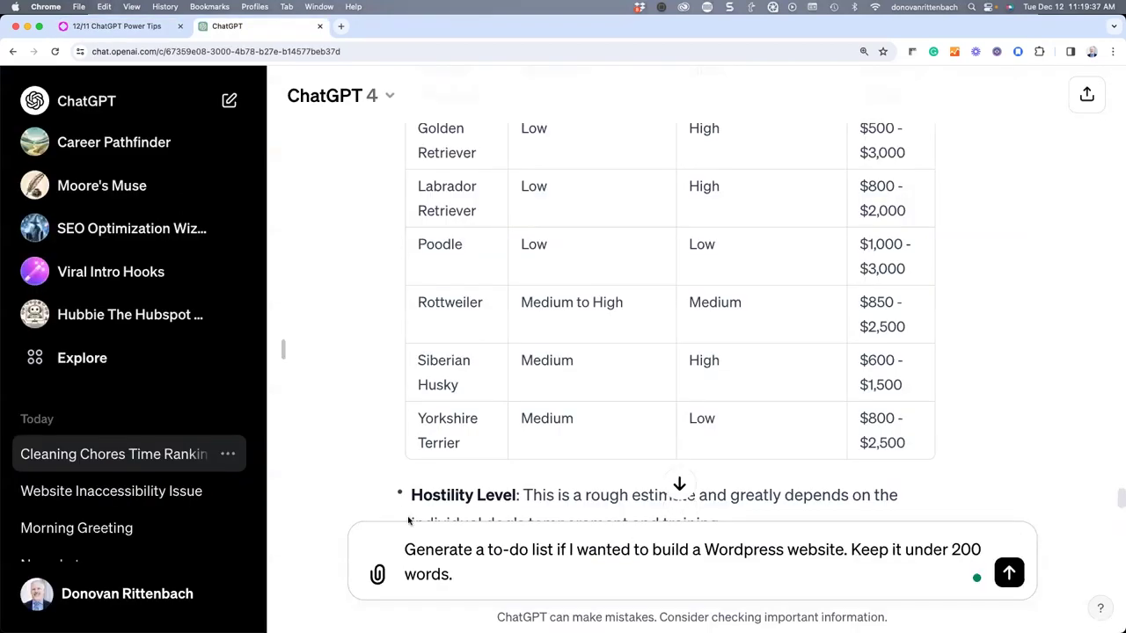
pyautogui.press('Return')
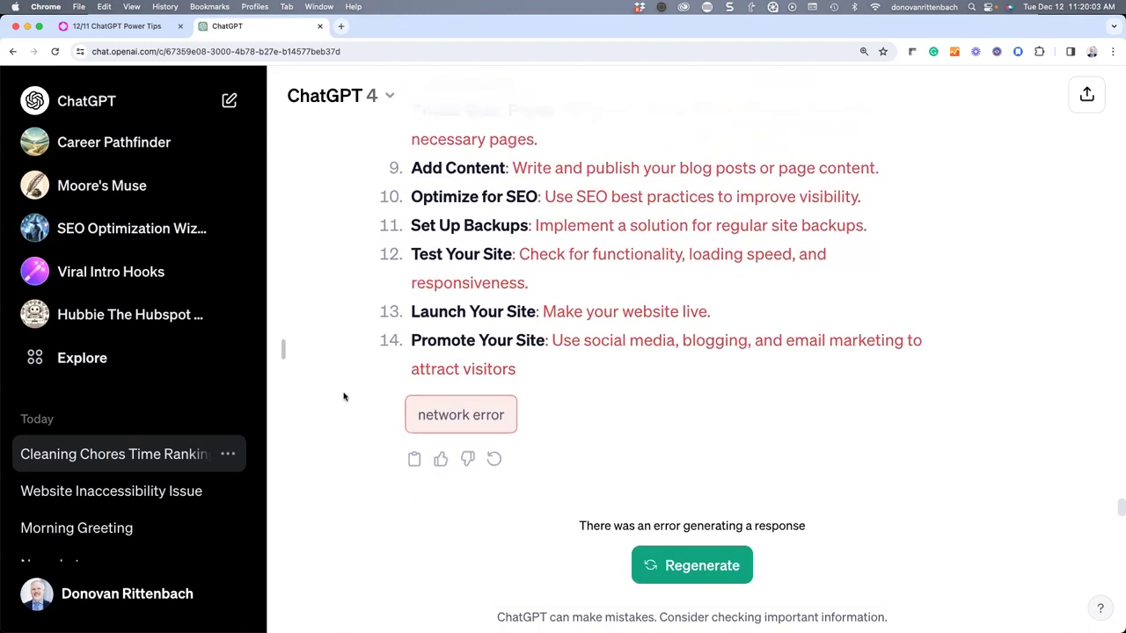
# - Regenerate the Wordpress to-do list response and rate the new version as better
pyautogui.click(699, 563)
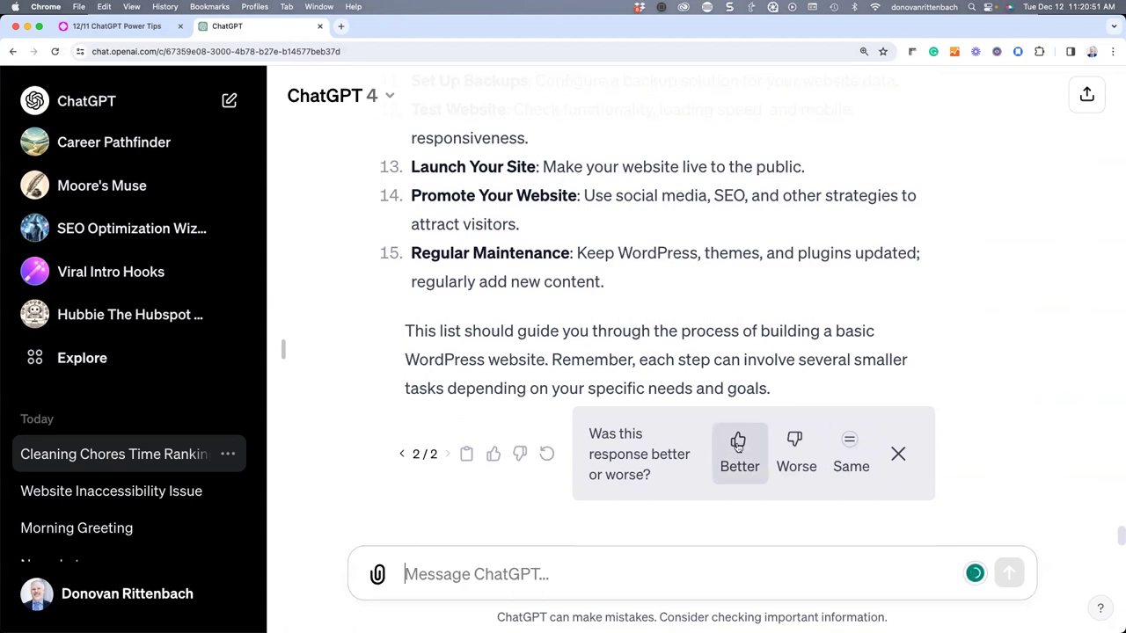
pyautogui.click(738, 444)
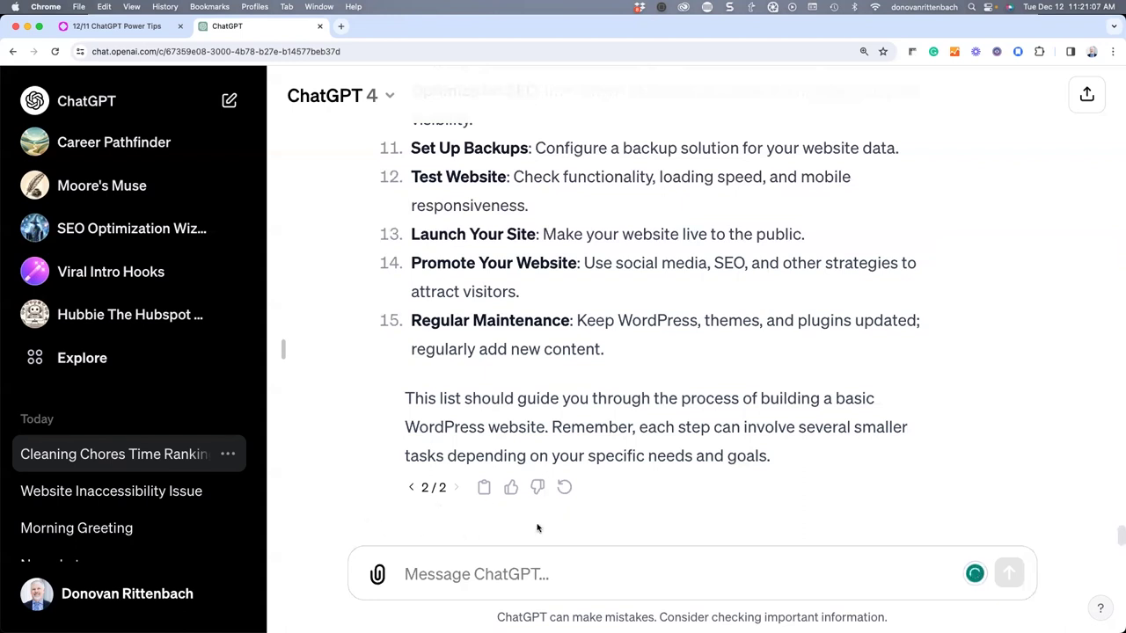
# - Switch to the Tome presentation and advance to the "Rename Your Chat Log For Better Organization" slide
pyautogui.click(120, 26)
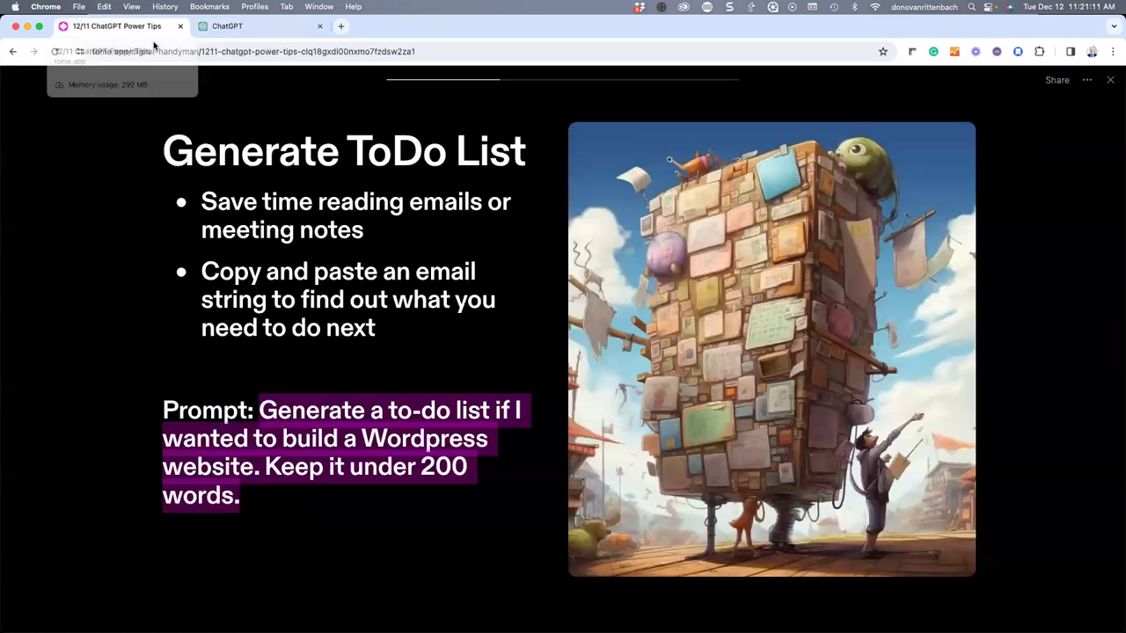
pyautogui.press('Left')
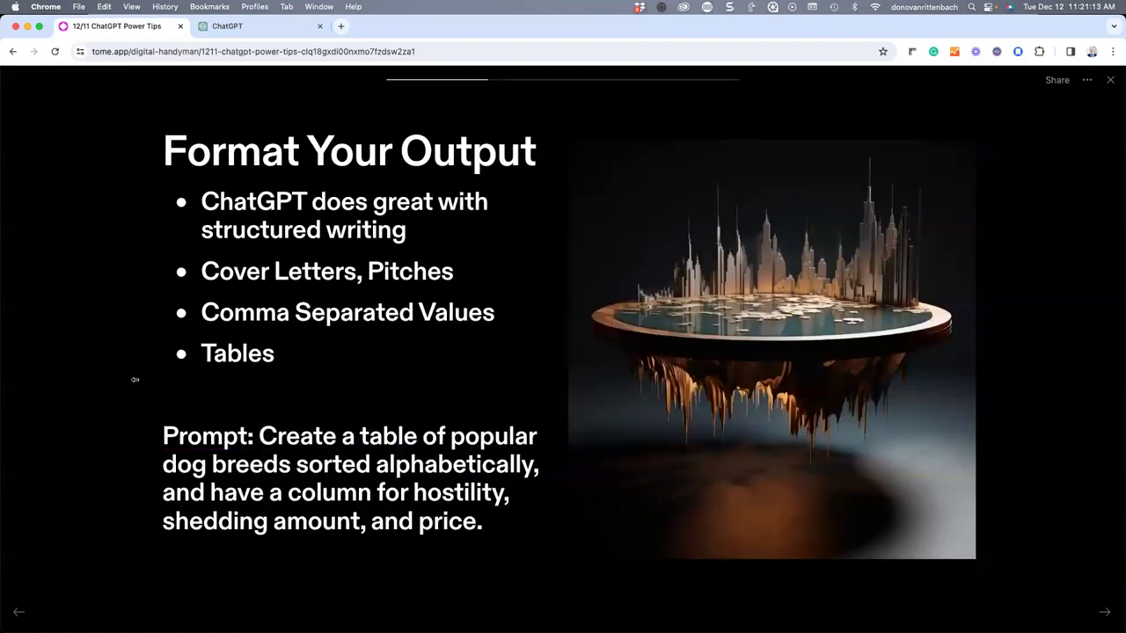
pyautogui.press('Right')
pyautogui.press('Right')
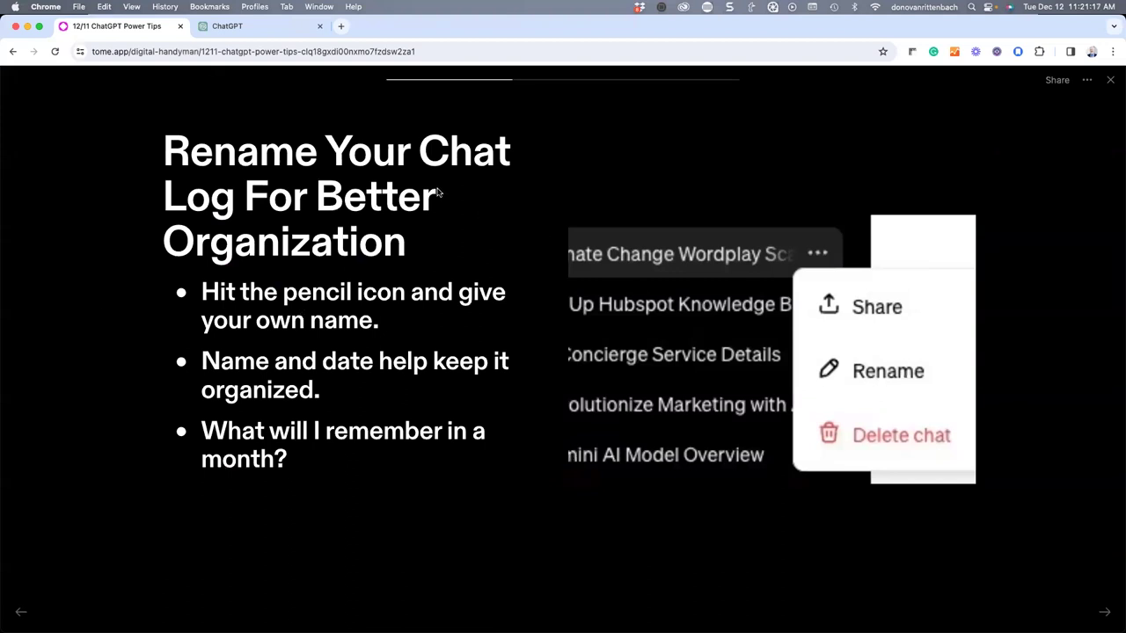
# - In ChatGPT, open yesterday's "Zen Viral Hooks" chat and rename it "Zen Viral Hooks For Work"
pyautogui.click(267, 30)
pyautogui.scroll(-5, 173, 447)
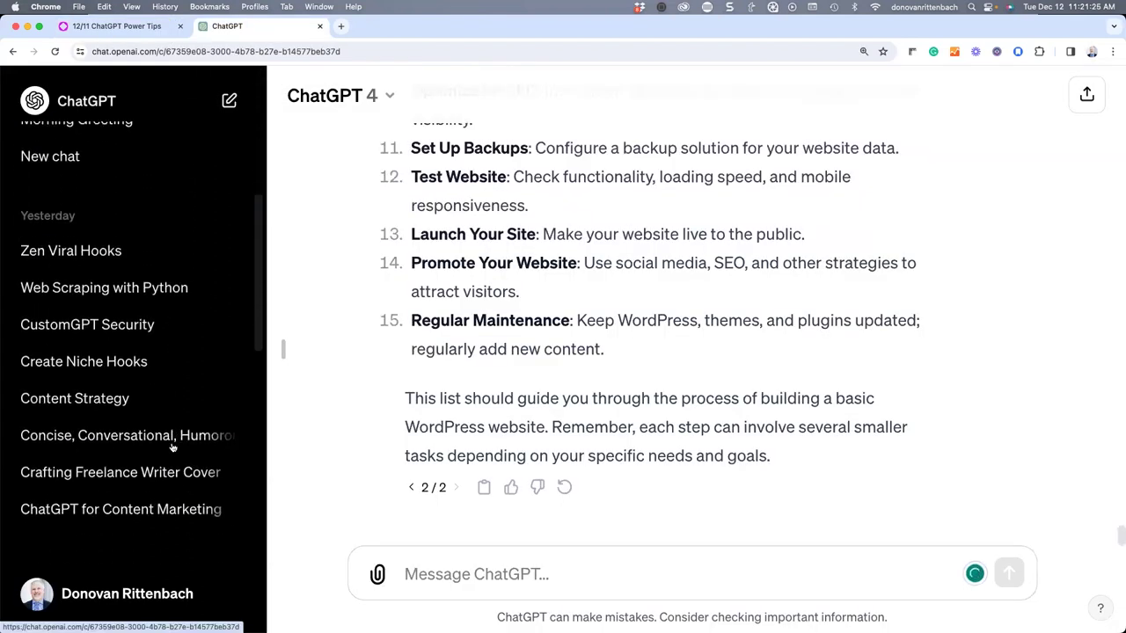
pyautogui.click(212, 258)
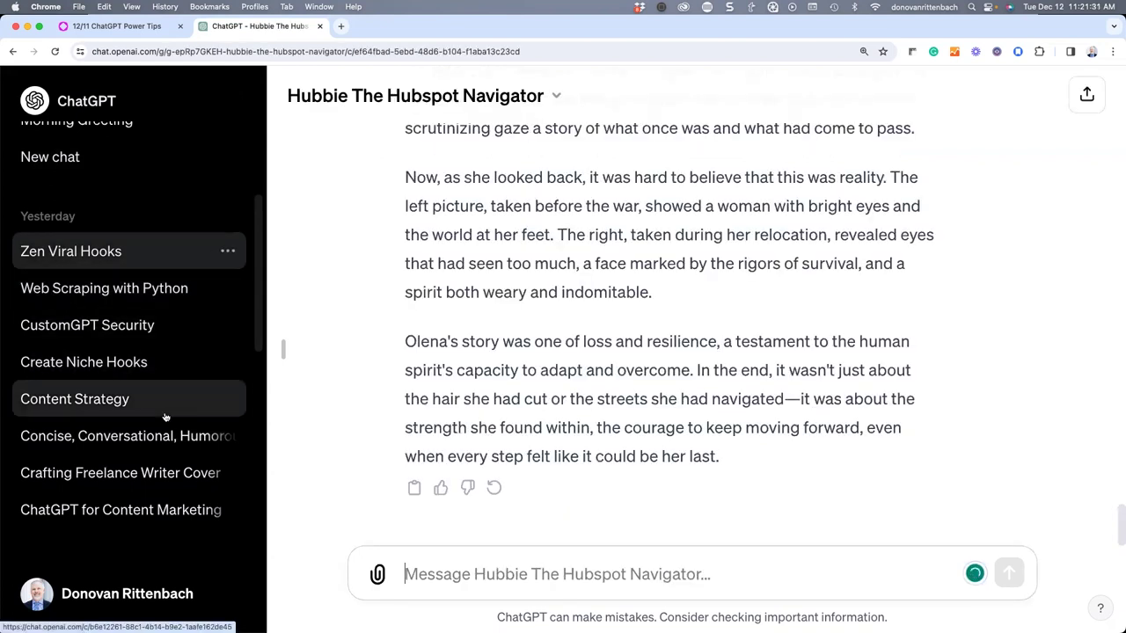
pyautogui.click(226, 252)
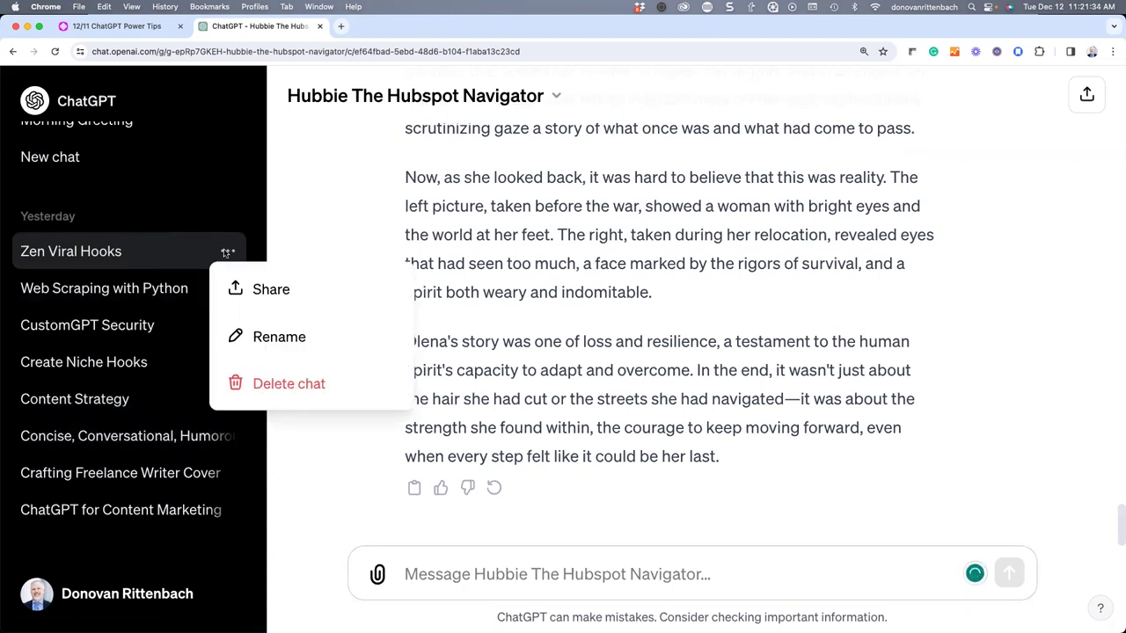
pyautogui.click(282, 343)
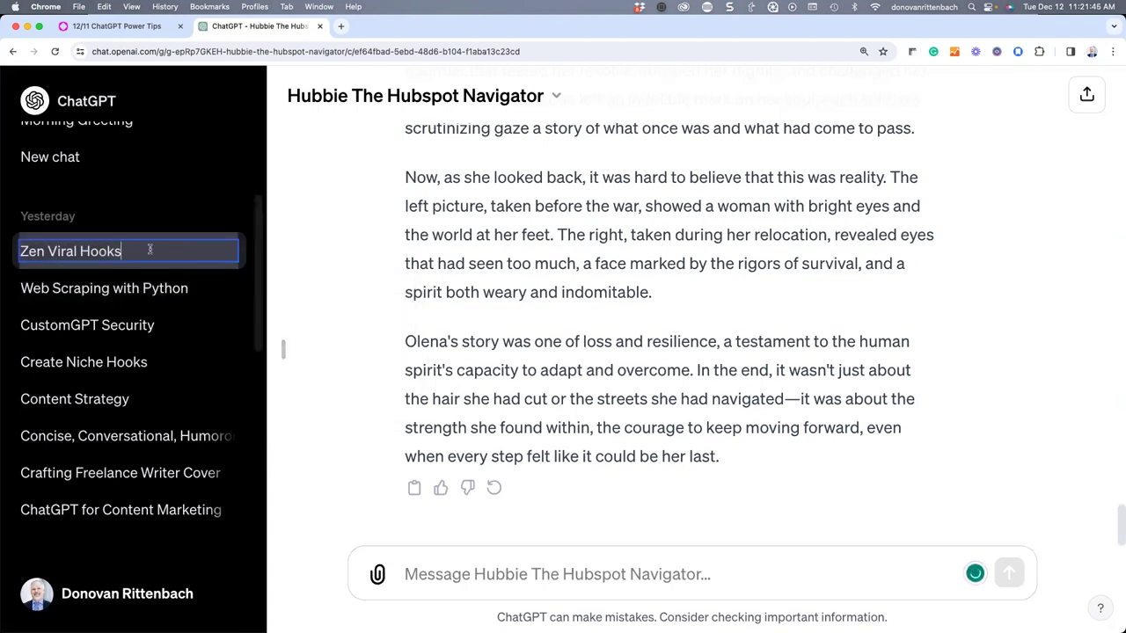
pyautogui.write('For Work')
pyautogui.press('Return')
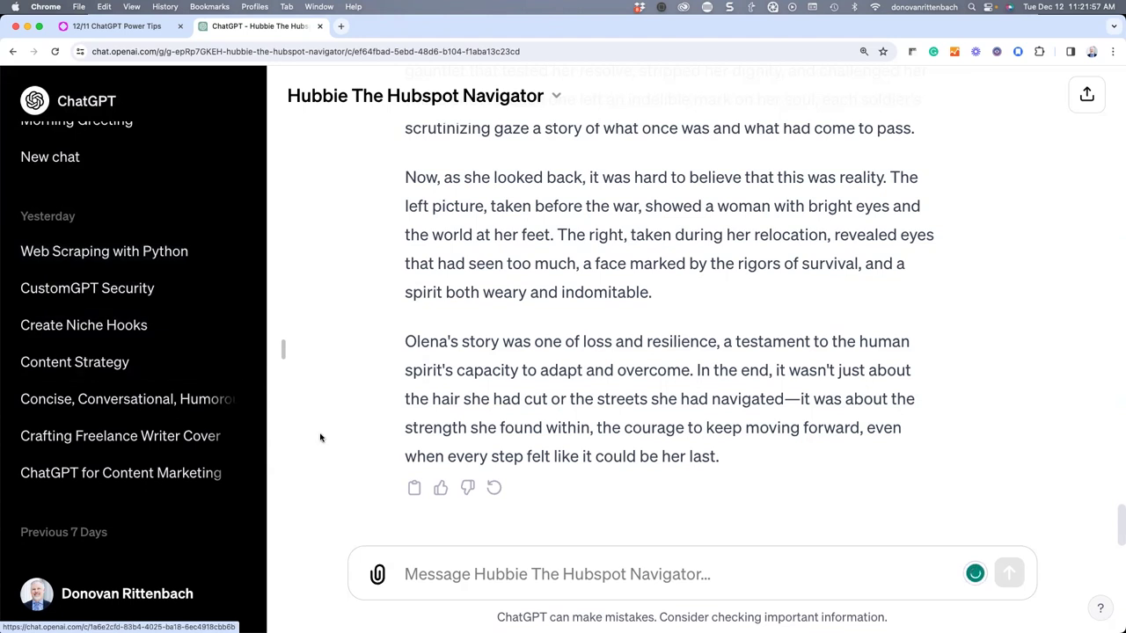
pyautogui.scroll(3, 320, 437)
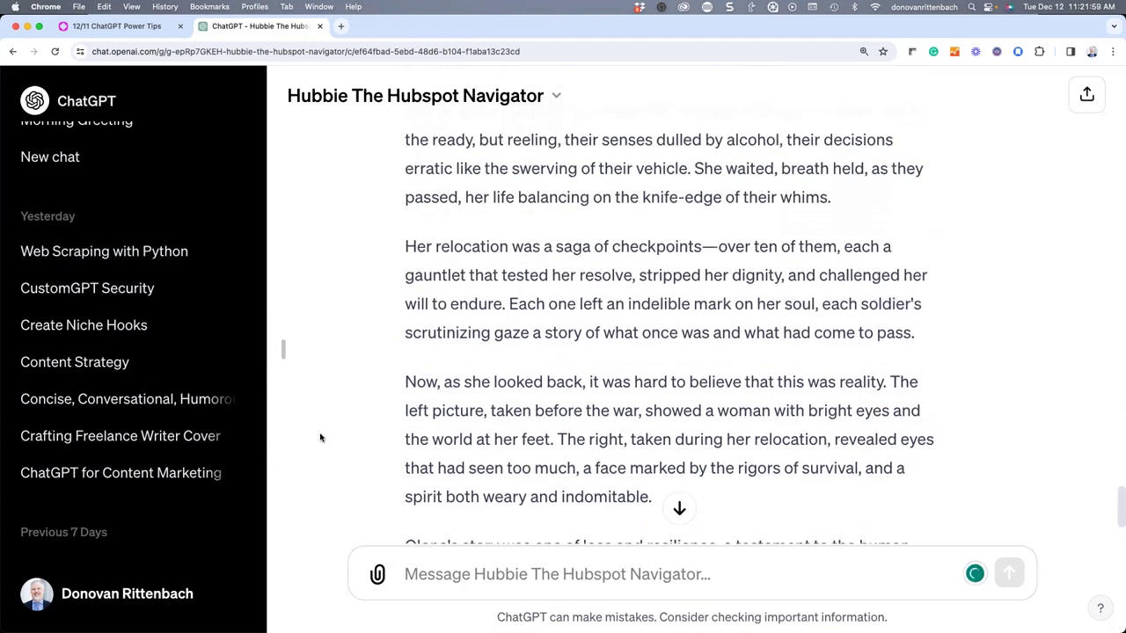
pyautogui.scroll(3, 320, 437)
pyautogui.scroll(5, 320, 438)
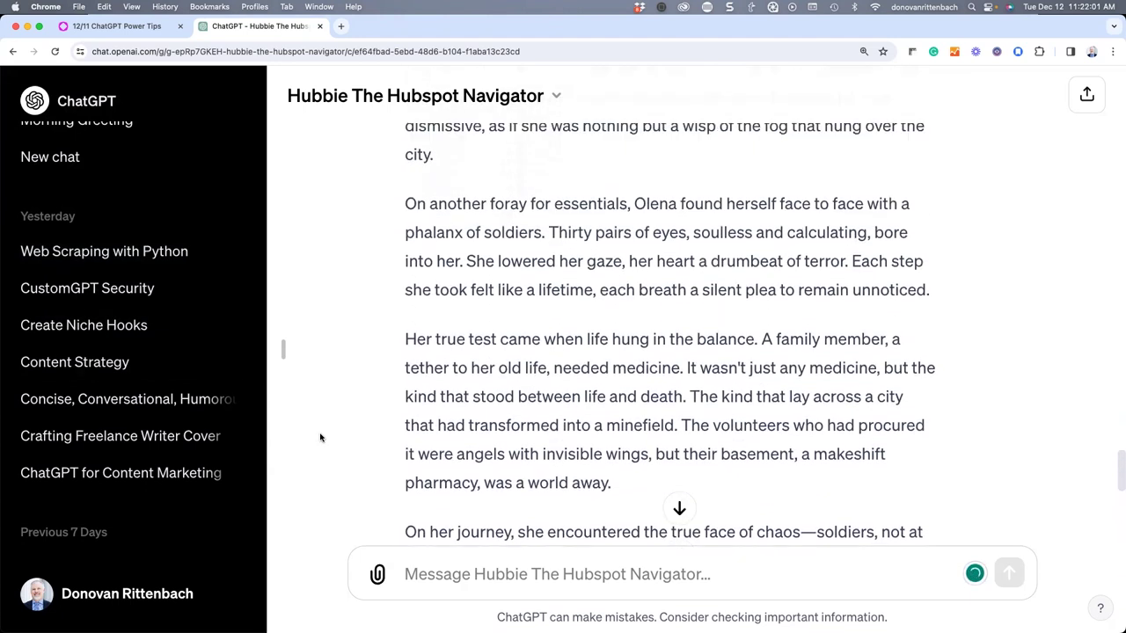
# - Switch to the Tome presentation and advance to the "Estimate Task Completion Time" slide with the chores prompt
pyautogui.click(125, 28)
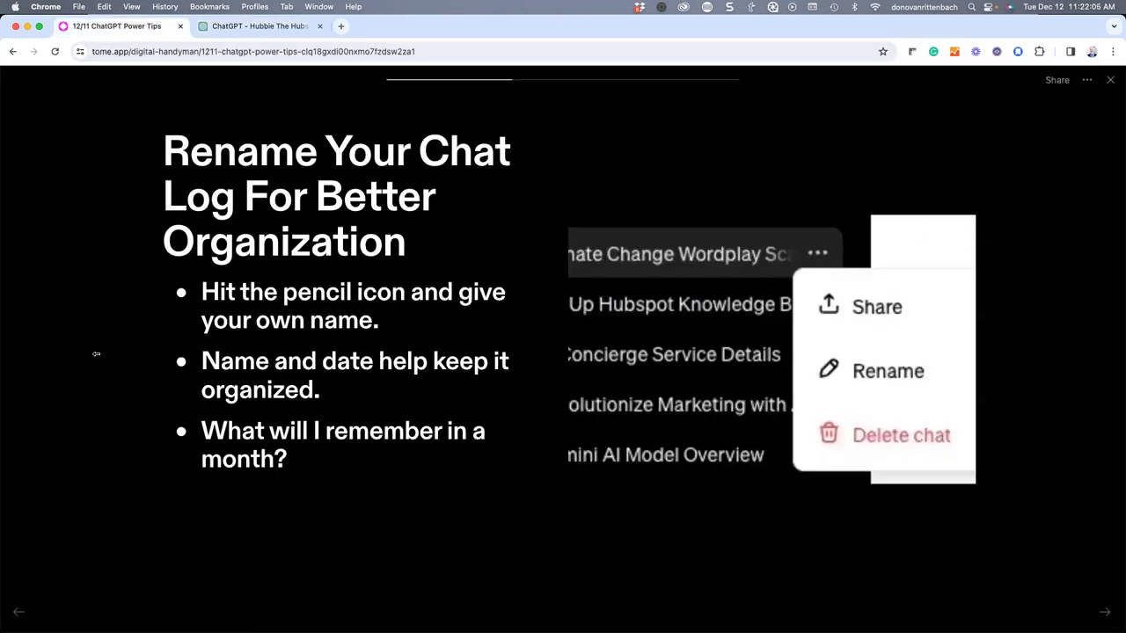
pyautogui.press('Left')
pyautogui.press('Right')
pyautogui.press('Right')
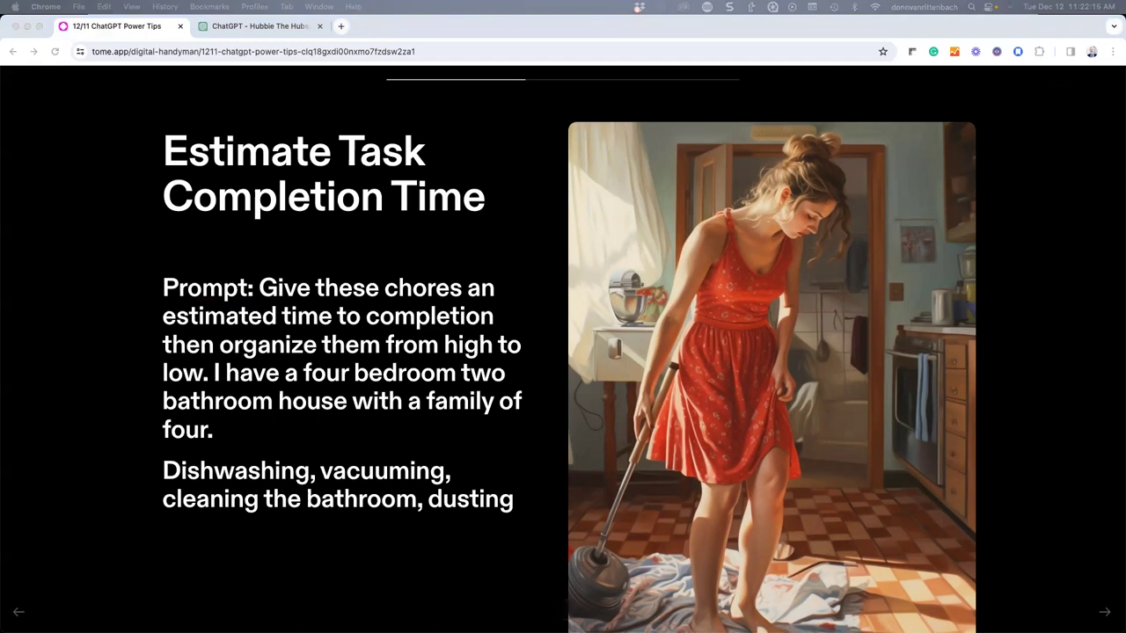
# - Reopen the Cleaning Chores Time Ranking chat in ChatGPT and send the slide's prompt for estimating four household chores' completion times, ordered high to low
pyautogui.click(245, 27)
pyautogui.scroll(5, 93, 273)
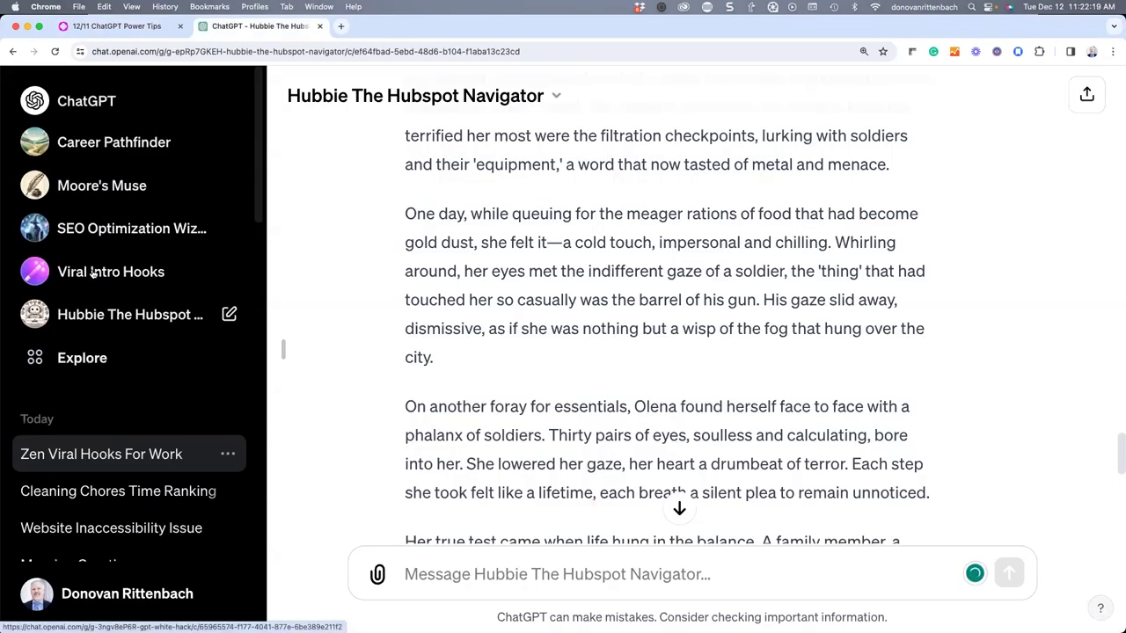
pyautogui.click(87, 497)
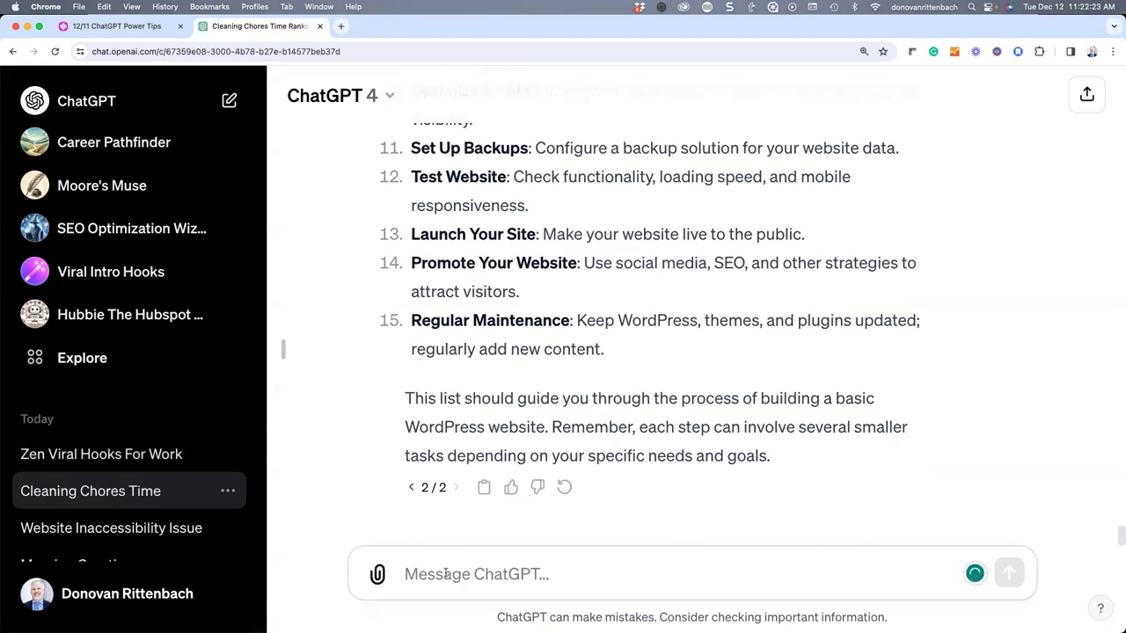
pyautogui.write('Give these chores an estimated time to completion then organize them from high to low. I have a four bedroom two bathroom house with a family of four. Dishwashing, vacuuming, cleaning the bathroom, dusting')
pyautogui.press('Return')
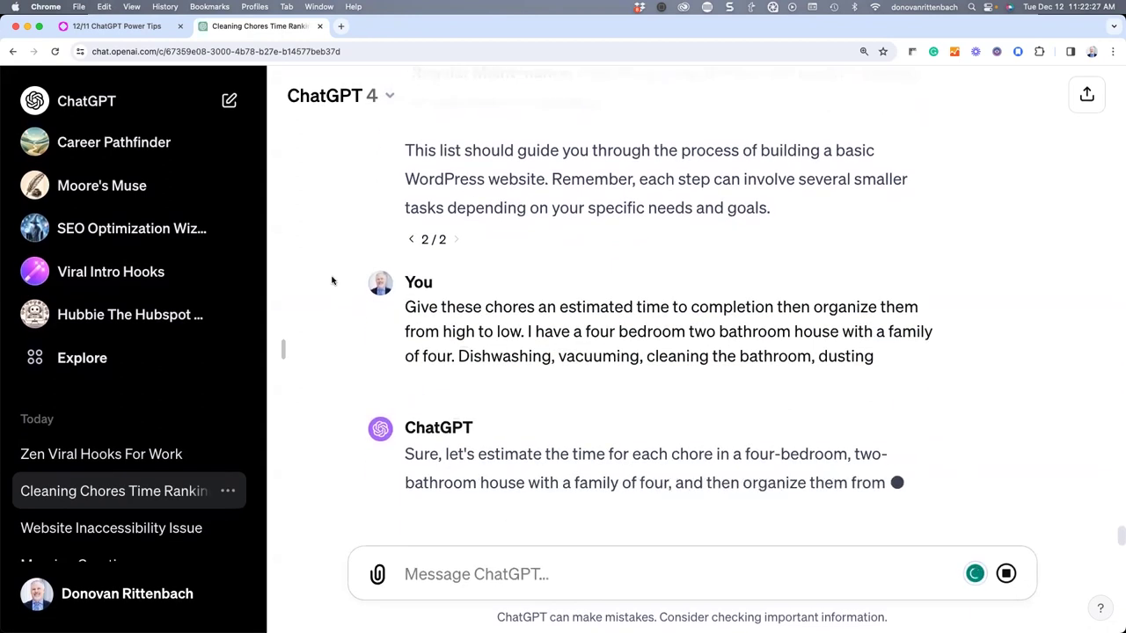
# - Read ChatGPT's time estimates for the four chores and the ranking from highest to lowest time commitment
pyautogui.scroll(1, 332, 281)
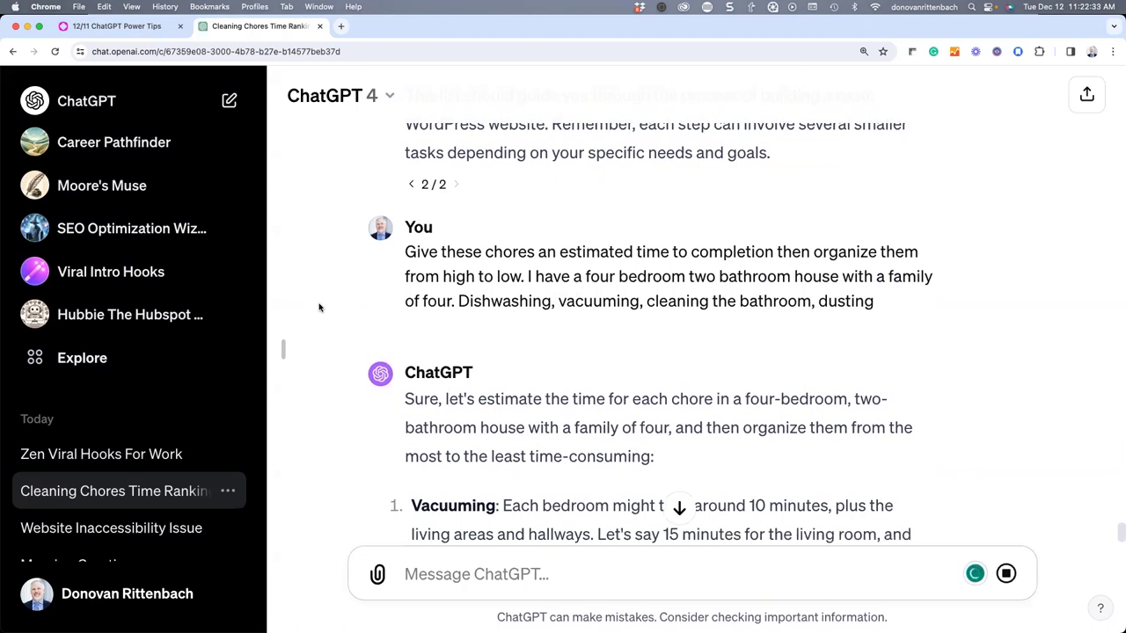
pyautogui.scroll(-3, 319, 307)
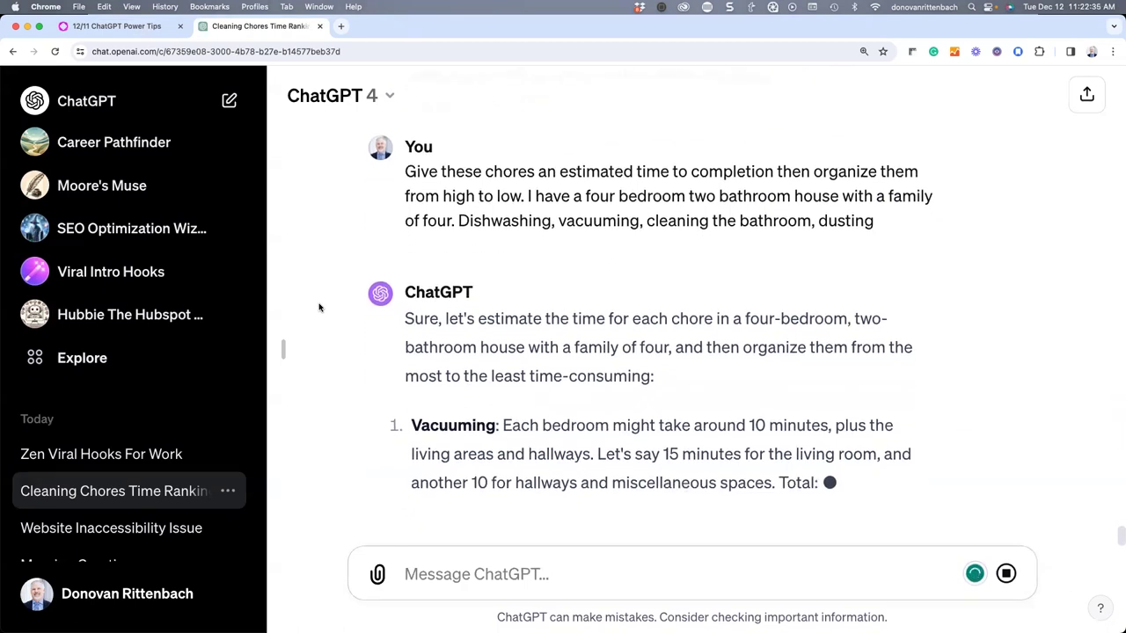
pyautogui.scroll(1, 744, 223)
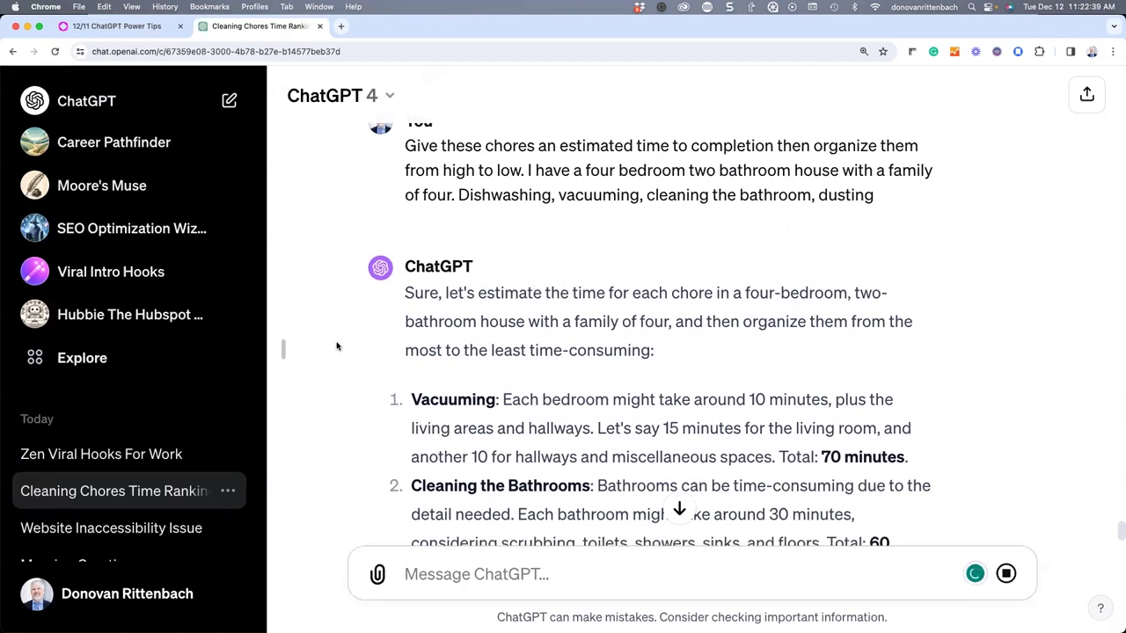
pyautogui.scroll(-1, 336, 345)
pyautogui.scroll(-2, 336, 346)
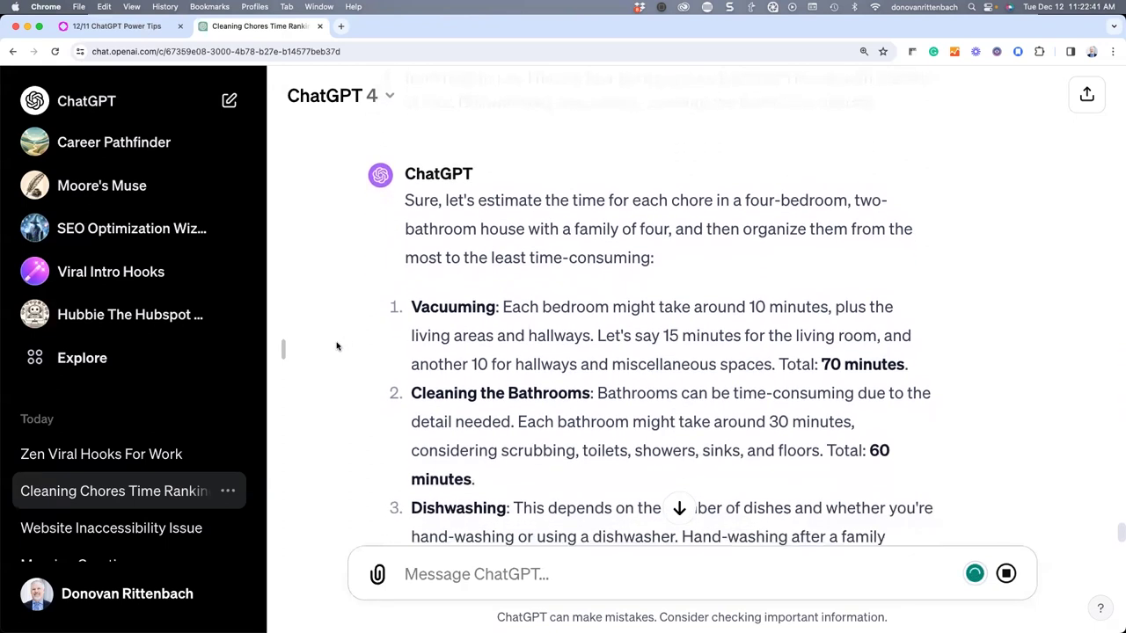
pyautogui.scroll(-3, 336, 345)
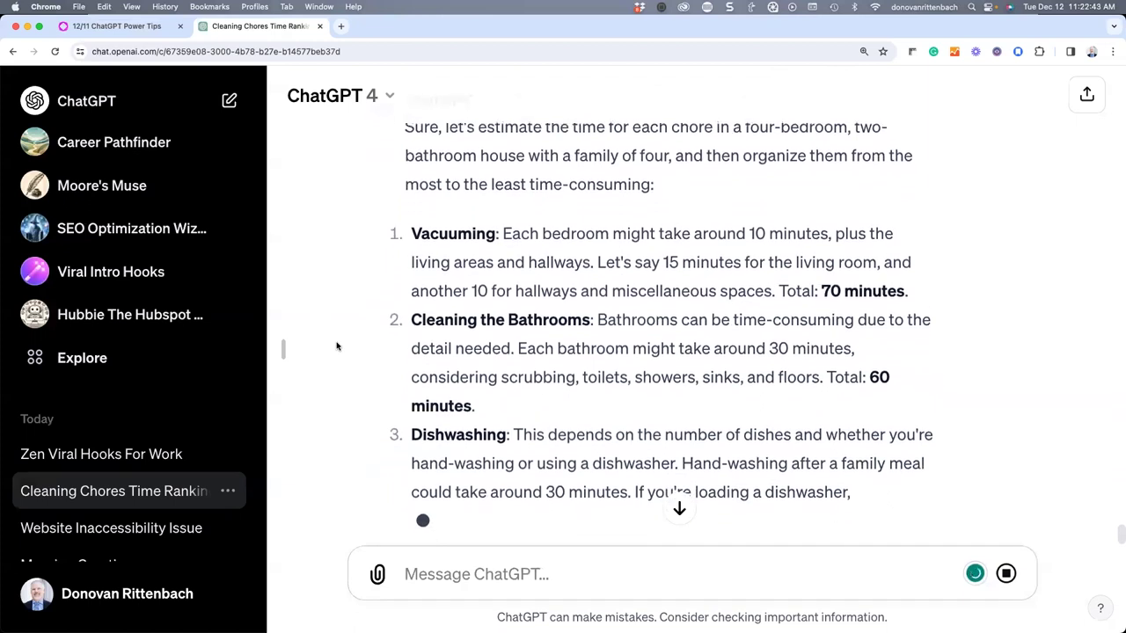
pyautogui.scroll(-2, 336, 346)
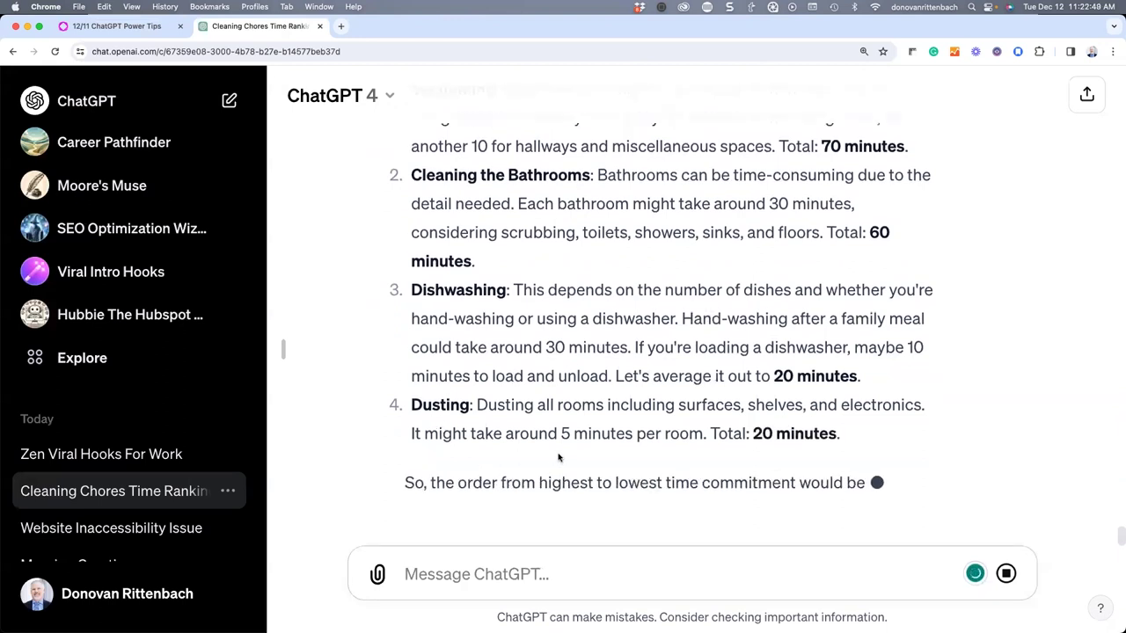
pyautogui.scroll(1, 497, 359)
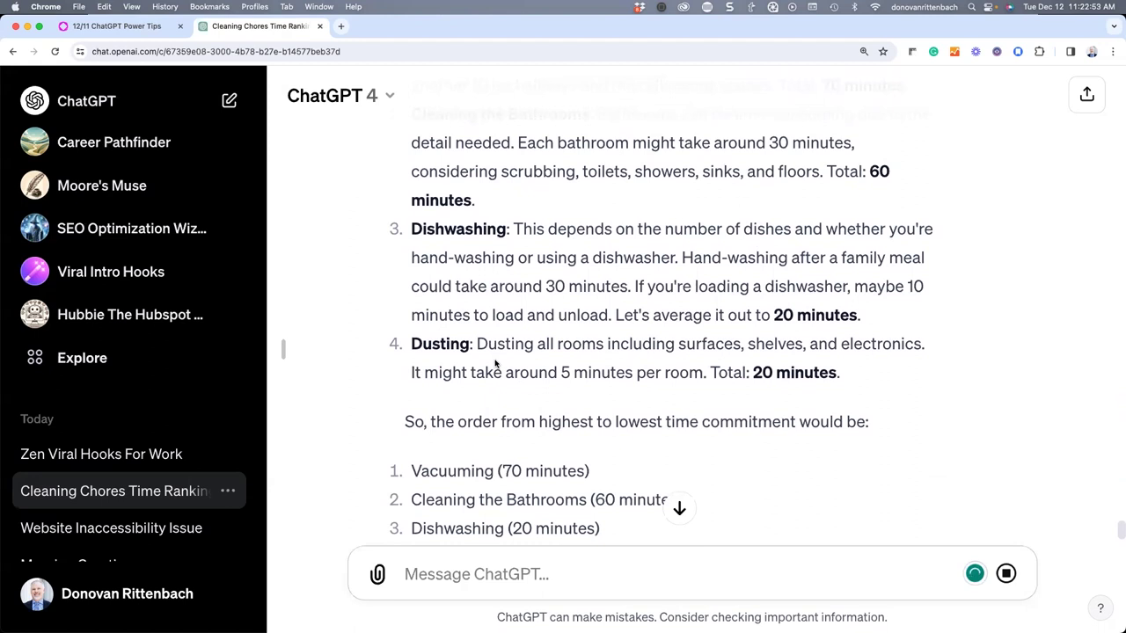
pyautogui.scroll(-3, 511, 352)
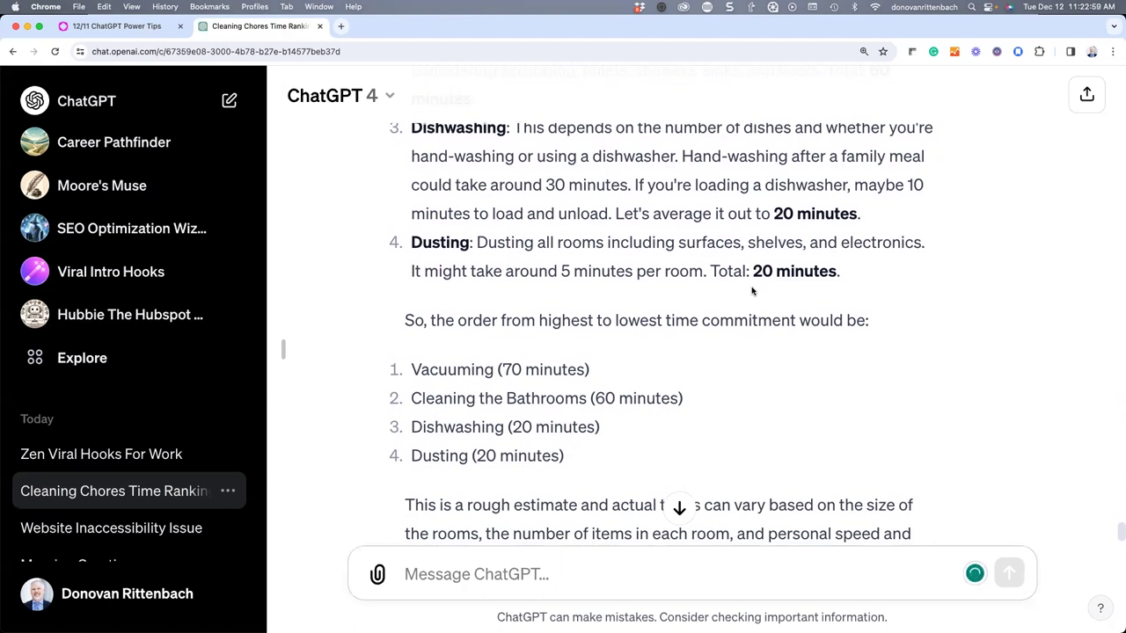
pyautogui.scroll(-3, 545, 392)
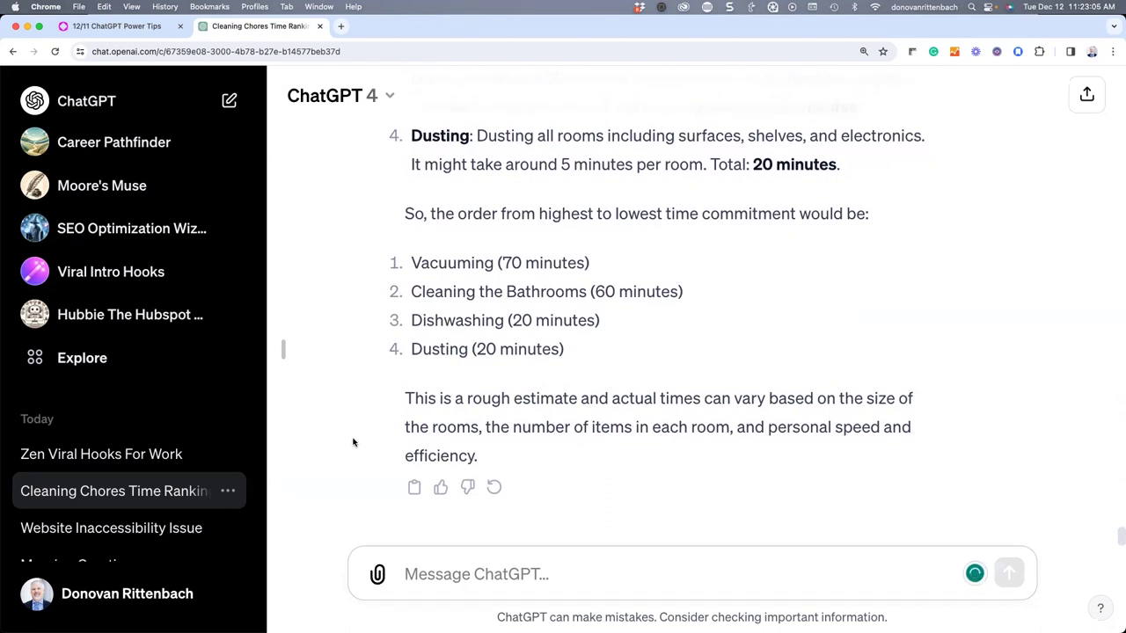
pyautogui.scroll(5, 352, 441)
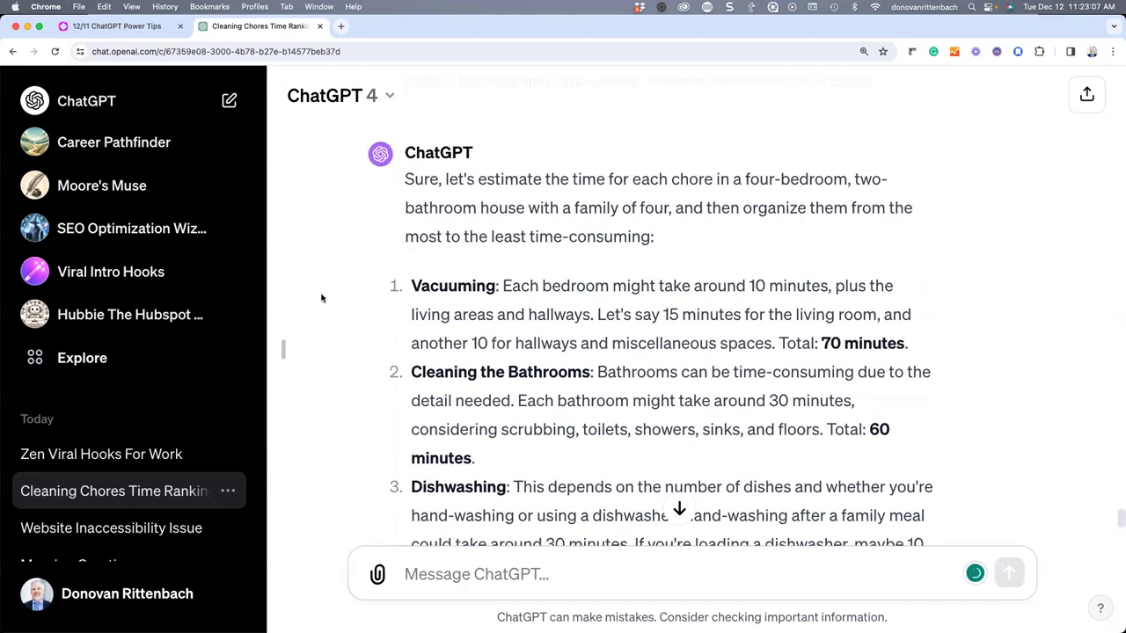
pyautogui.scroll(-5, 363, 337)
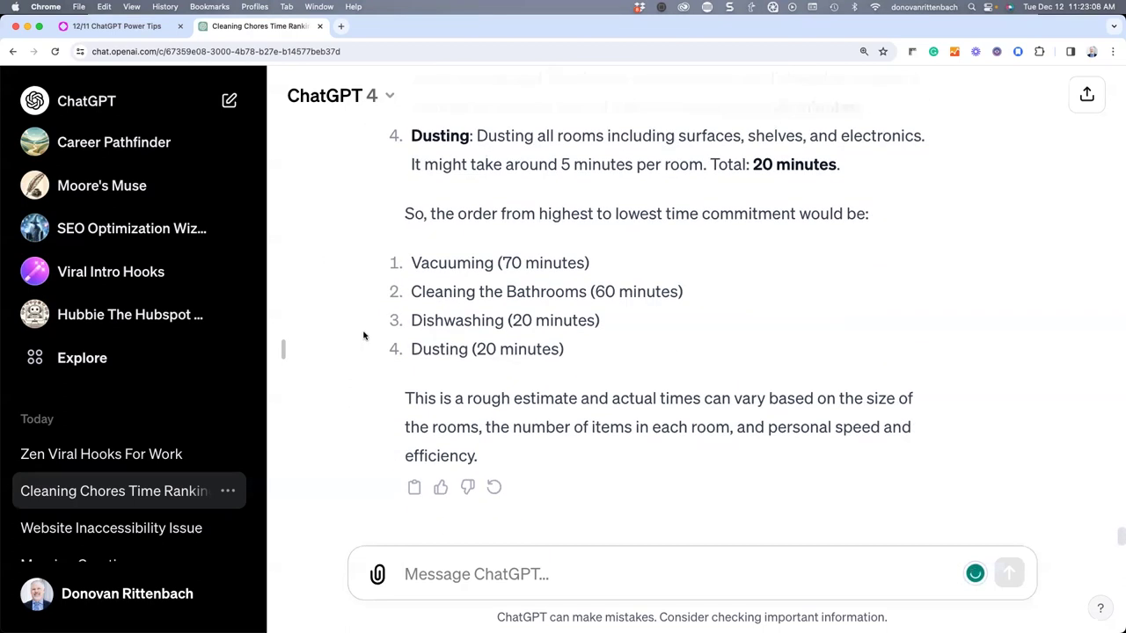
# - Switch to the Tome presentation and advance past "Explain Your Reasoning" to the "Explain This To A" slide
pyautogui.click(129, 28)
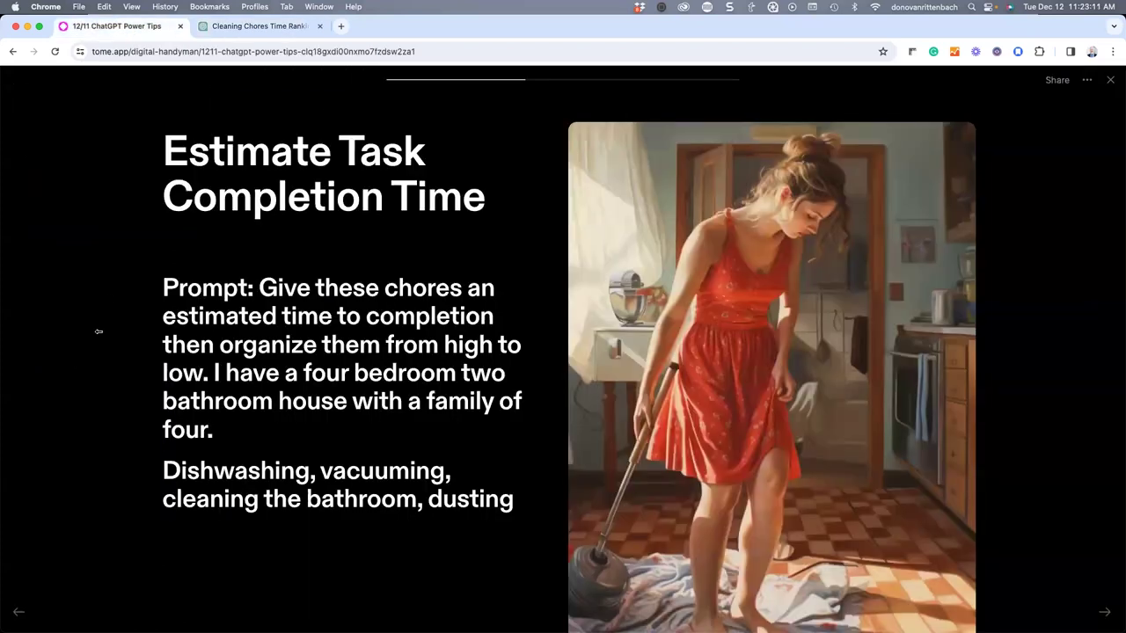
pyautogui.press('Right')
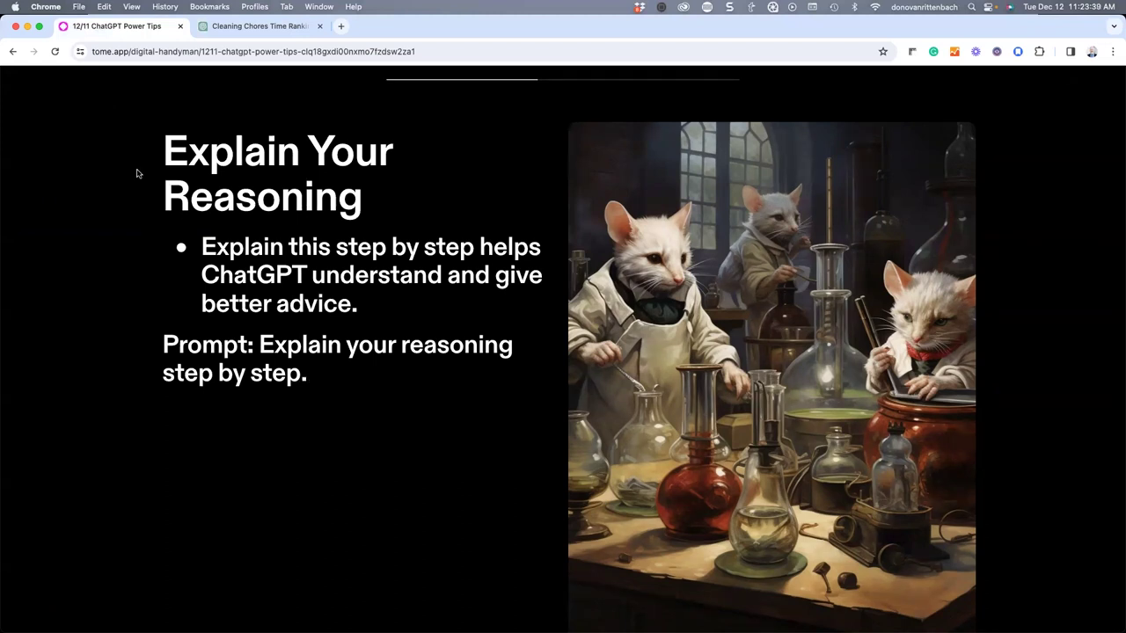
pyautogui.click(124, 312)
pyautogui.press('Right')
pyautogui.press('Right')
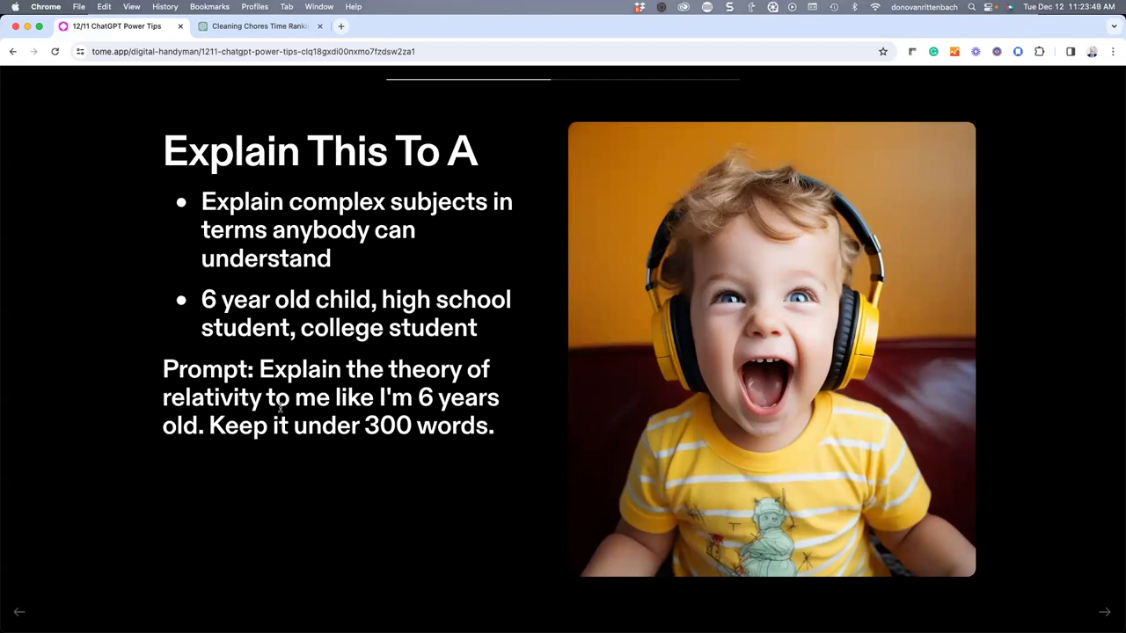
# - Copy the slide's prompt "Explain the theory of relativity to me like I'm 6 years old. Keep it under 300 words" and send it in ChatGPT
pyautogui.moveTo(262, 371); pyautogui.dragTo(483, 429)
pyautogui.press('super+c')
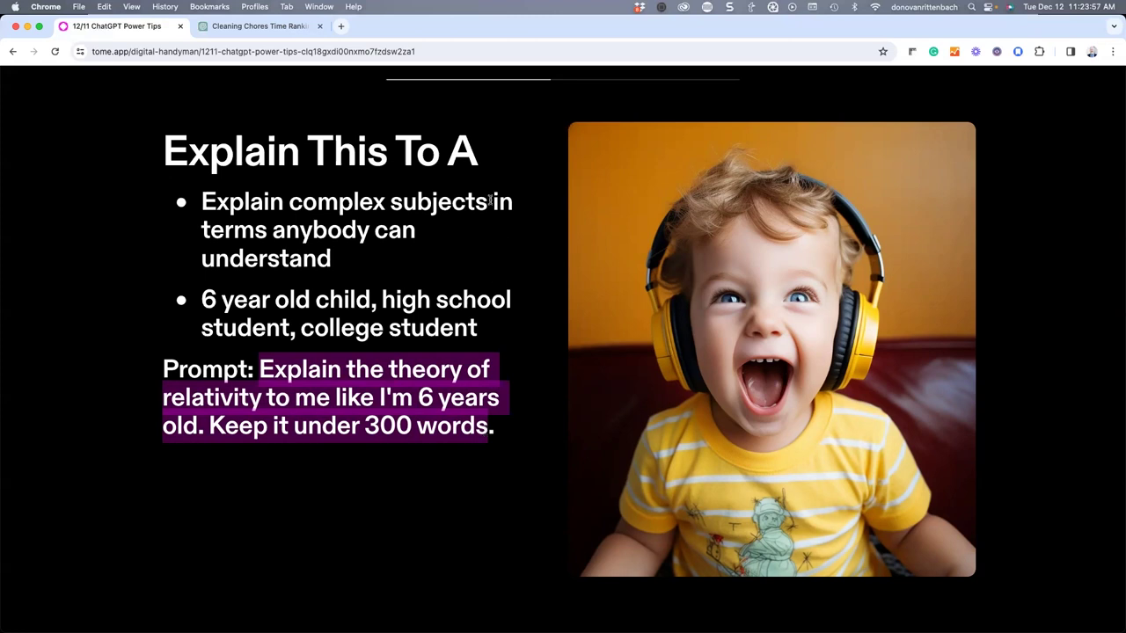
pyautogui.click(264, 25)
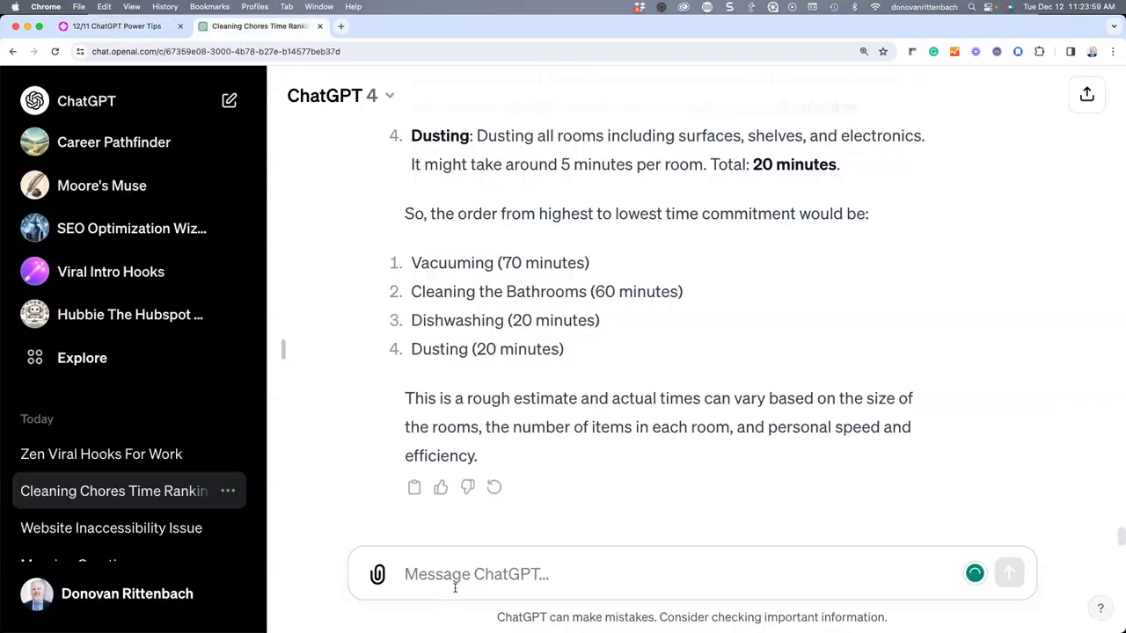
pyautogui.press('super+v')
pyautogui.press('Return')
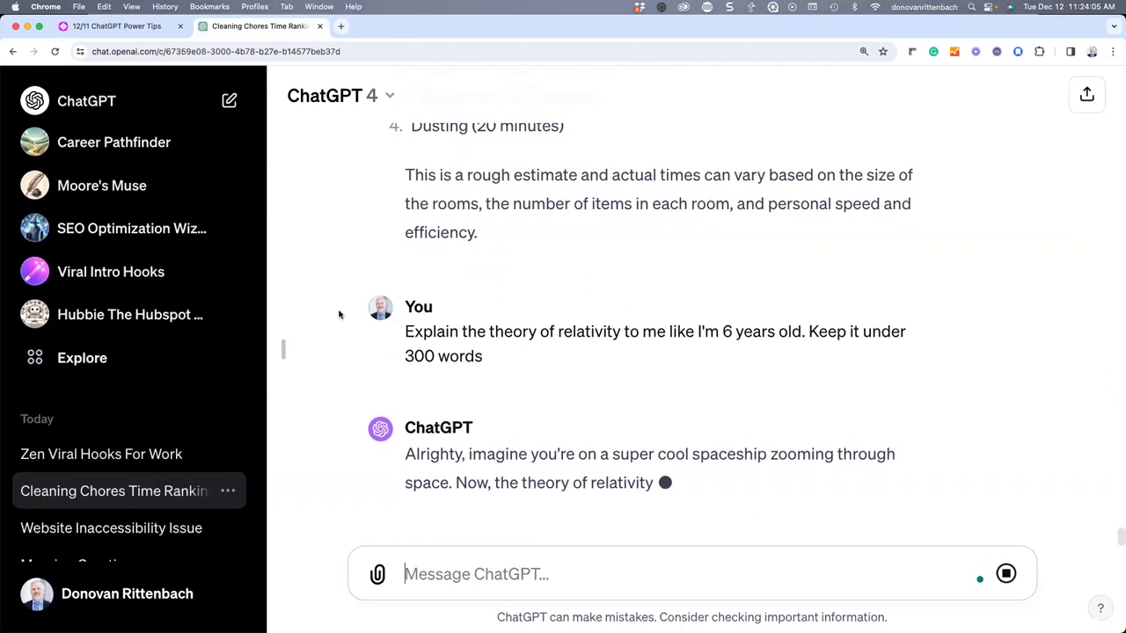
# - Read ChatGPT's child-level explanation of the theory of relativity through to its end
pyautogui.moveTo(442, 256)
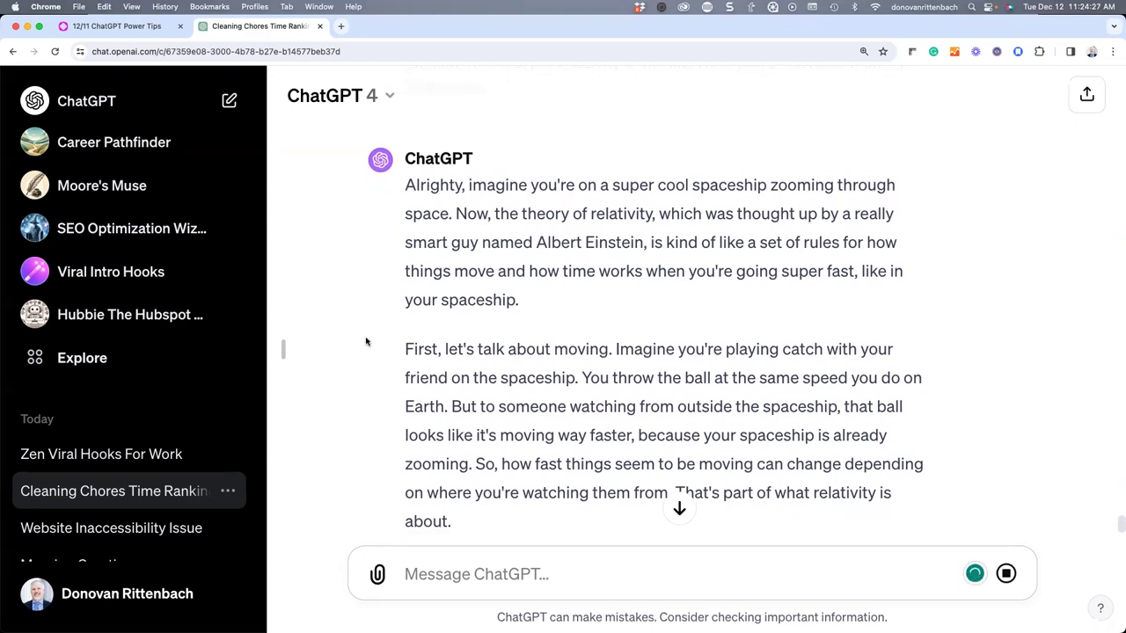
pyautogui.scroll(-3, 367, 343)
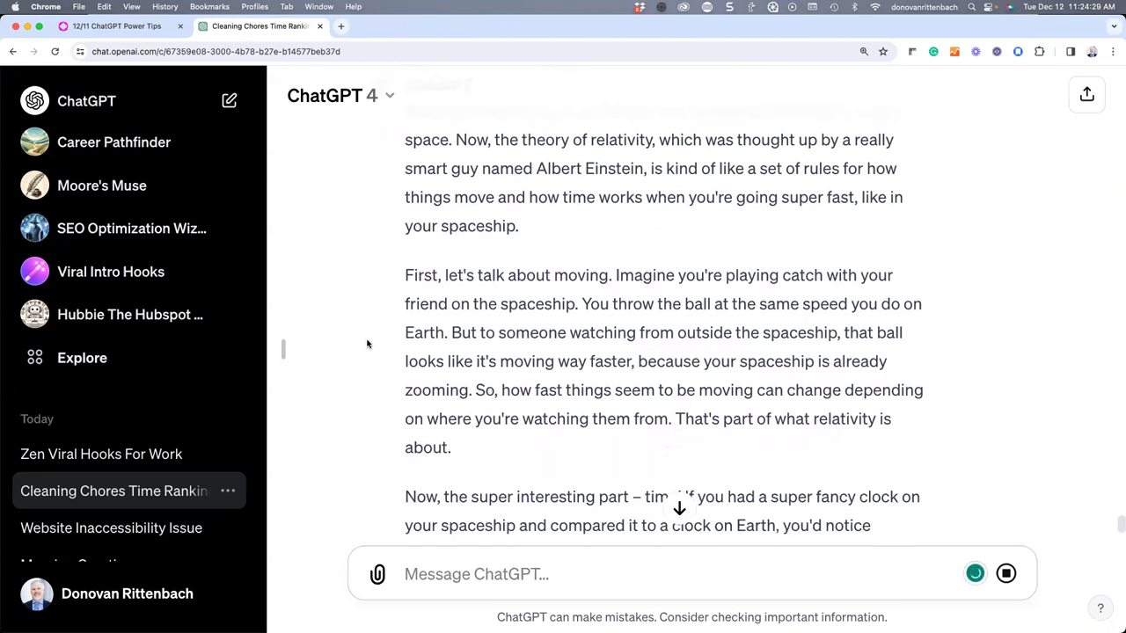
pyautogui.scroll(-2, 368, 343)
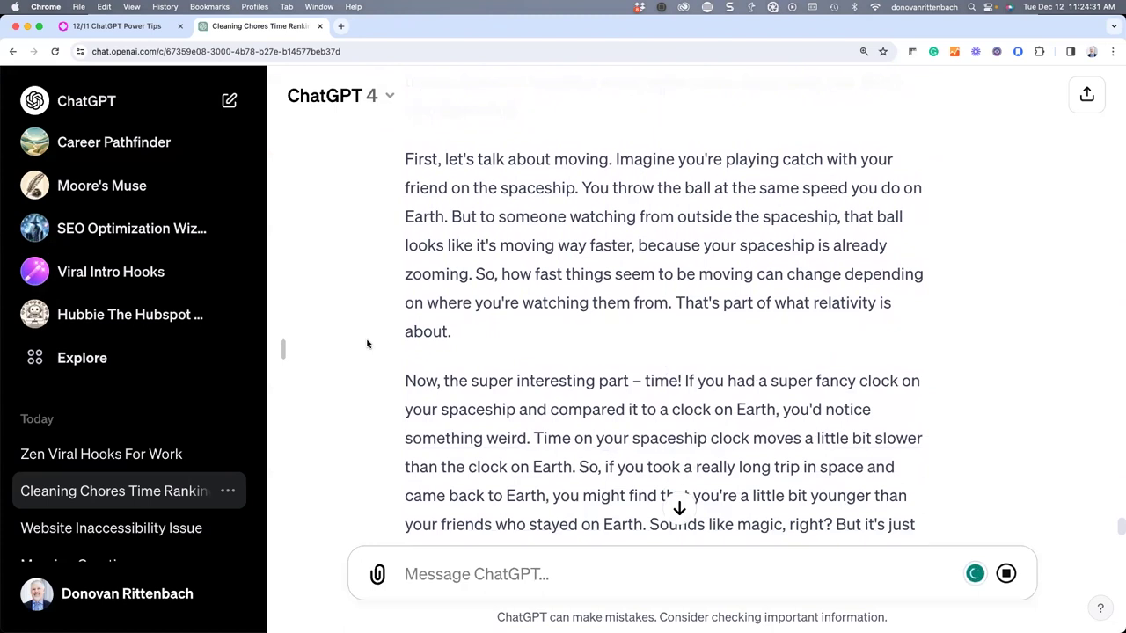
pyautogui.scroll(-1, 368, 343)
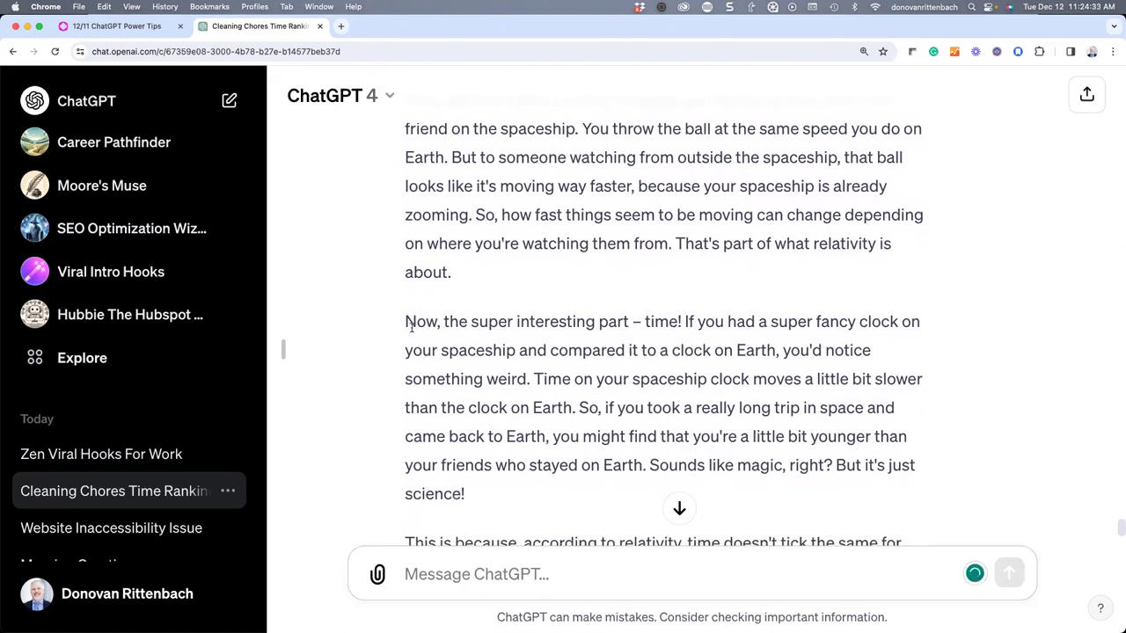
pyautogui.scroll(-3, 678, 334)
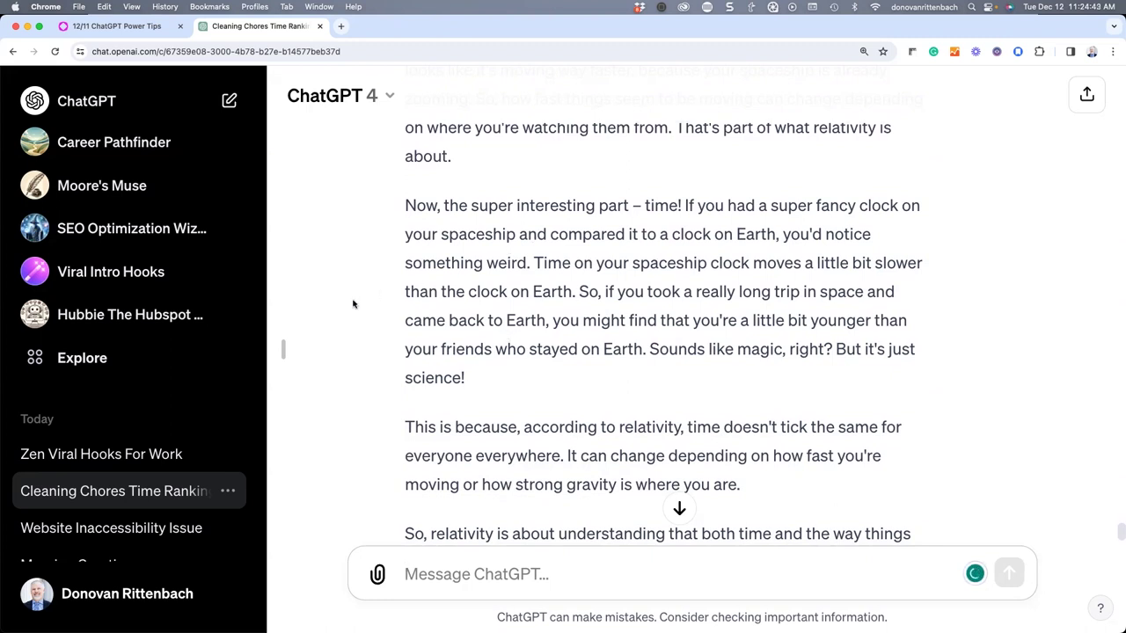
pyautogui.scroll(-1, 373, 301)
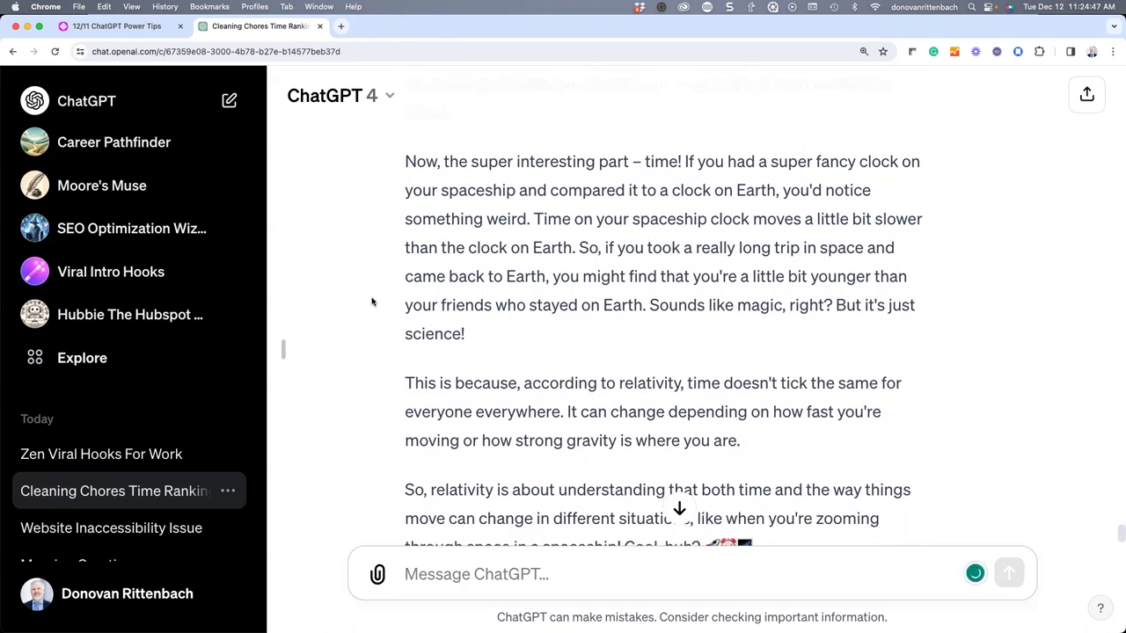
pyautogui.scroll(-1, 371, 302)
pyautogui.scroll(-2, 371, 301)
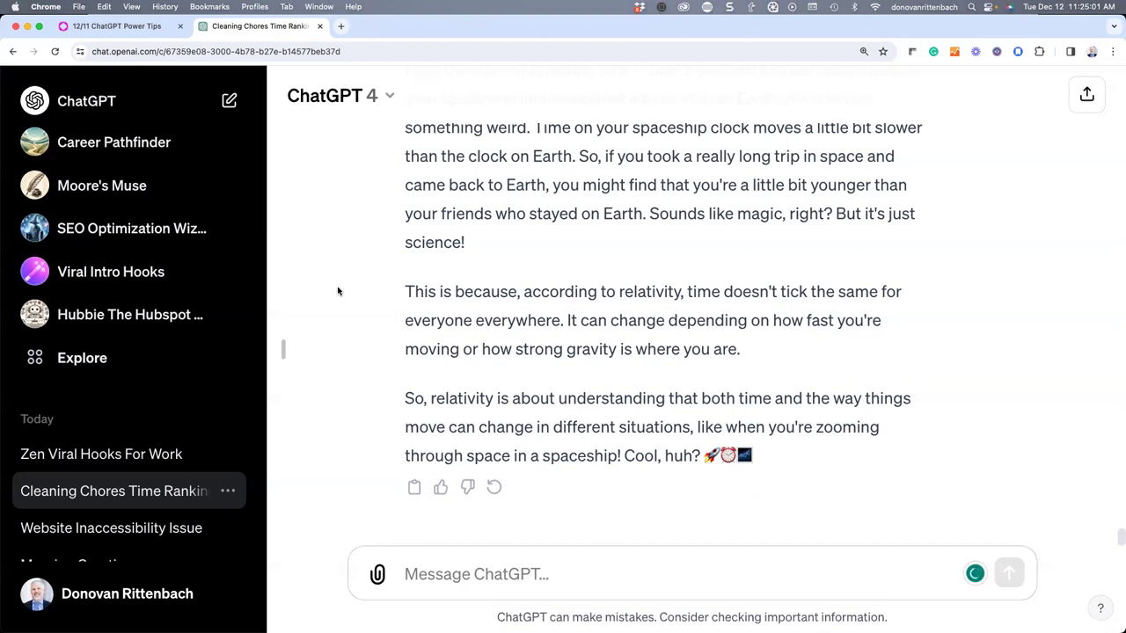
# - Switch to the Tome presentation and advance to the "Share Your Chat Threads to Friends" slide
pyautogui.click(118, 28)
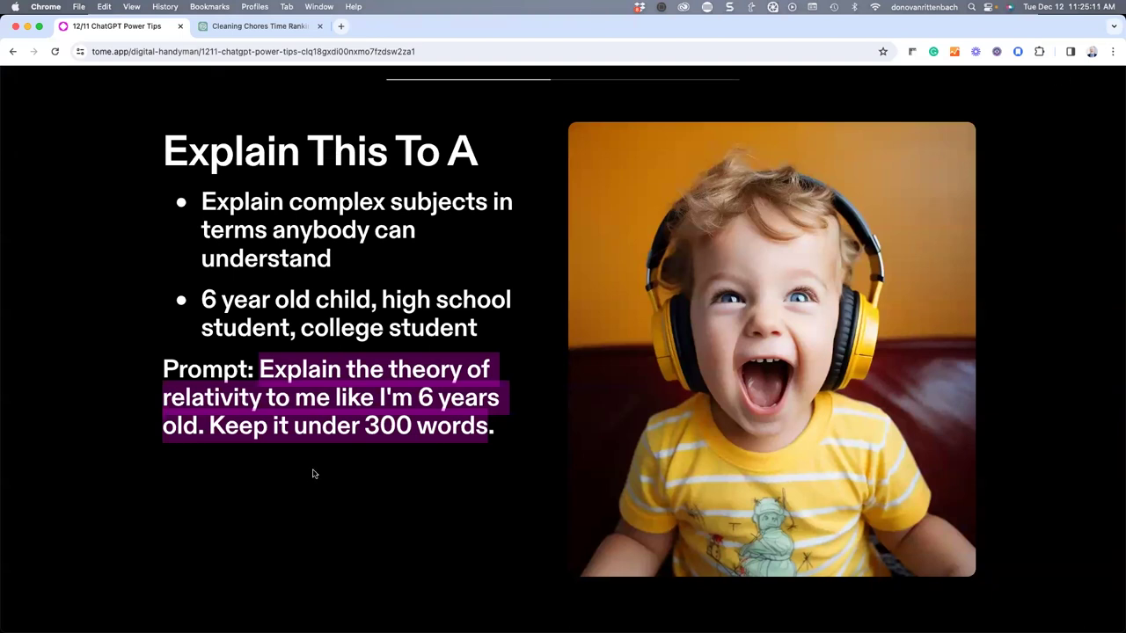
pyautogui.press('Right')
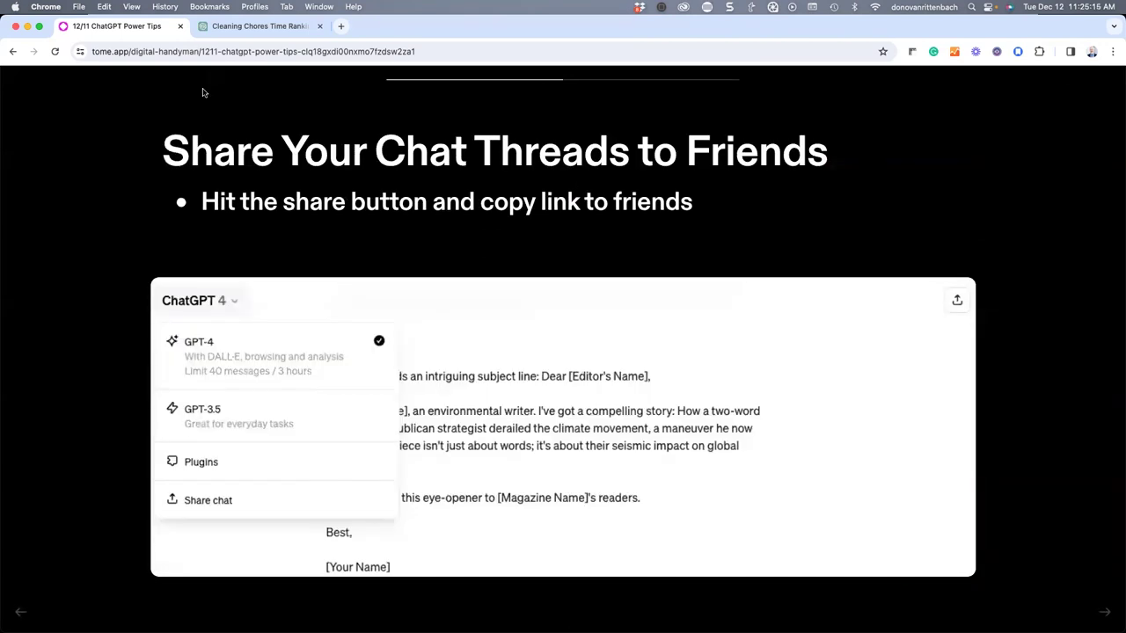
# - Switch to ChatGPT and look through the history of past chats, from today's back to those of the previous 7 days
pyautogui.click(259, 28)
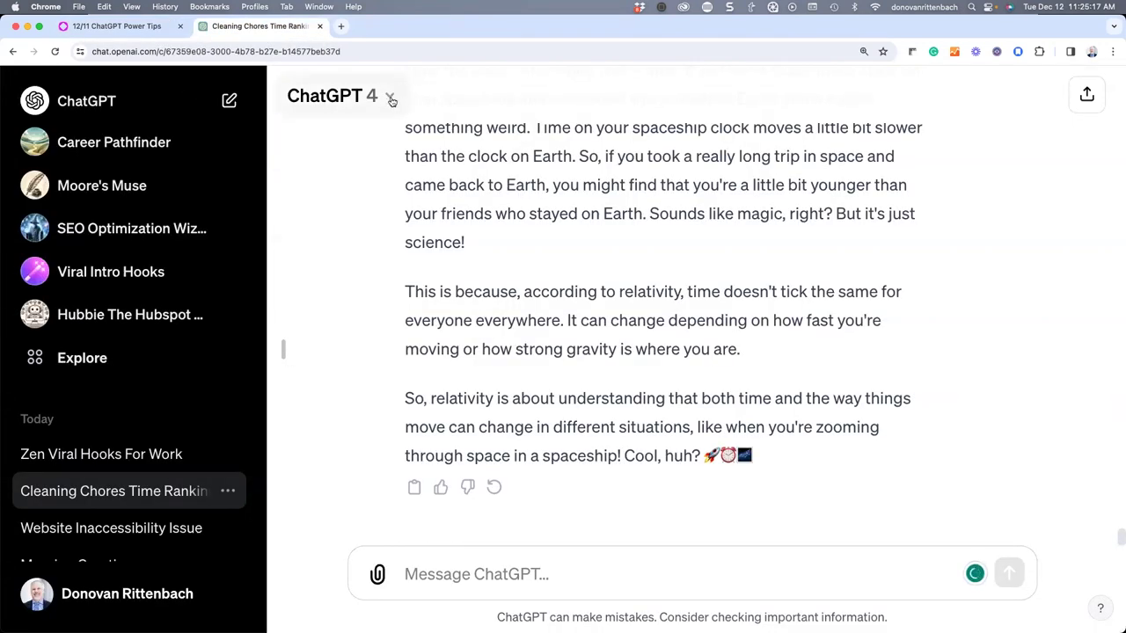
pyautogui.scroll(-5, 255, 353)
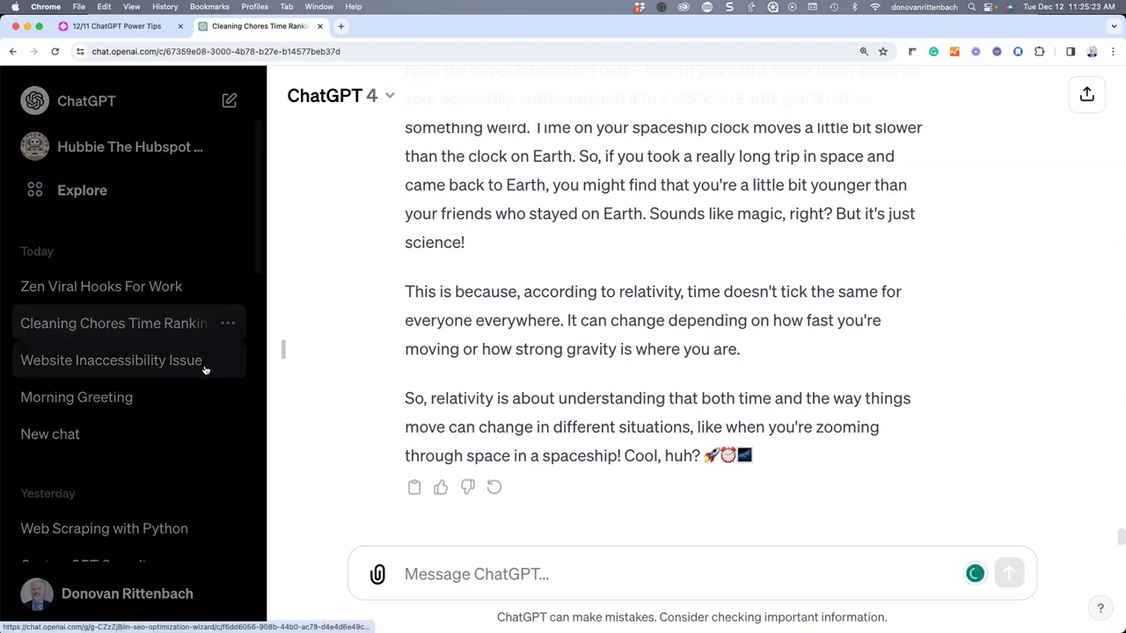
pyautogui.scroll(-10, 204, 370)
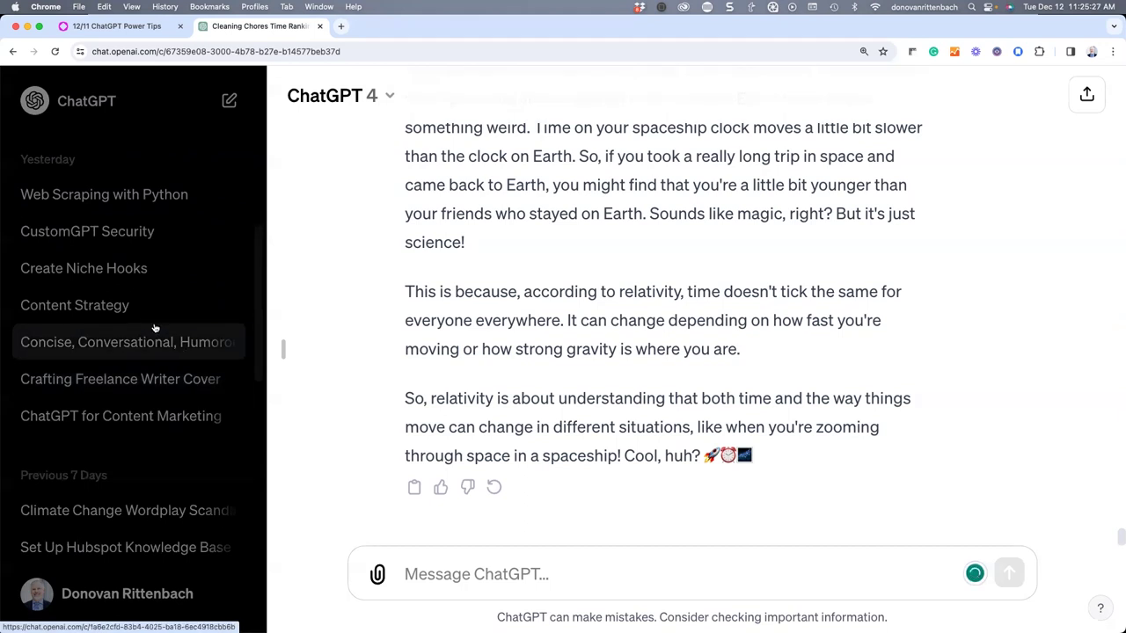
pyautogui.scroll(-3, 135, 246)
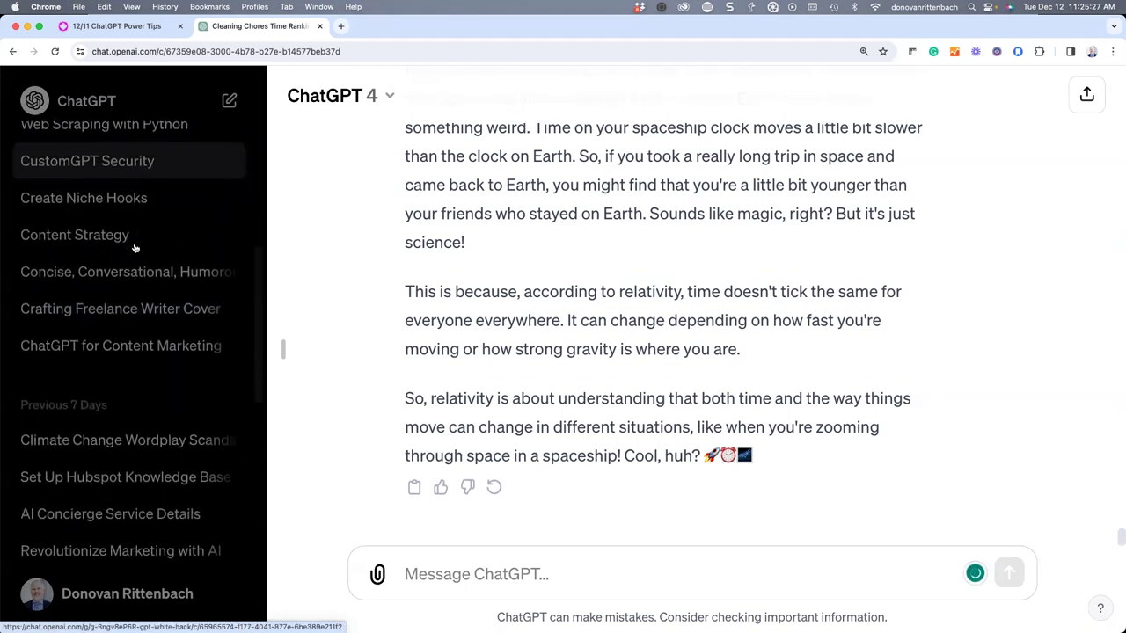
pyautogui.scroll(-1, 135, 248)
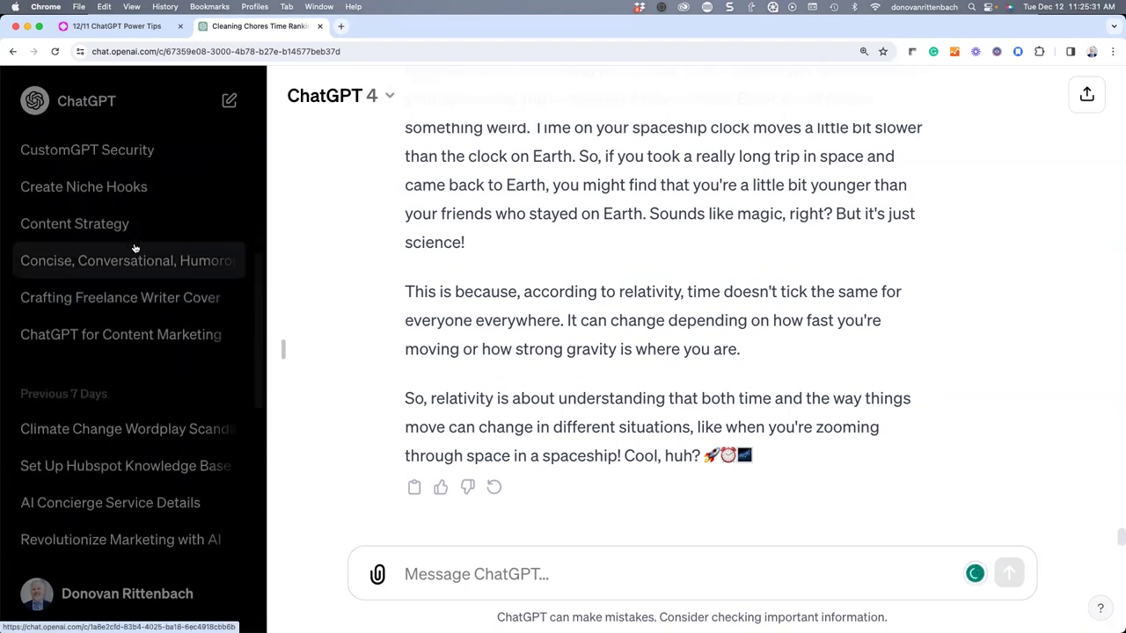
pyautogui.scroll(2, 134, 248)
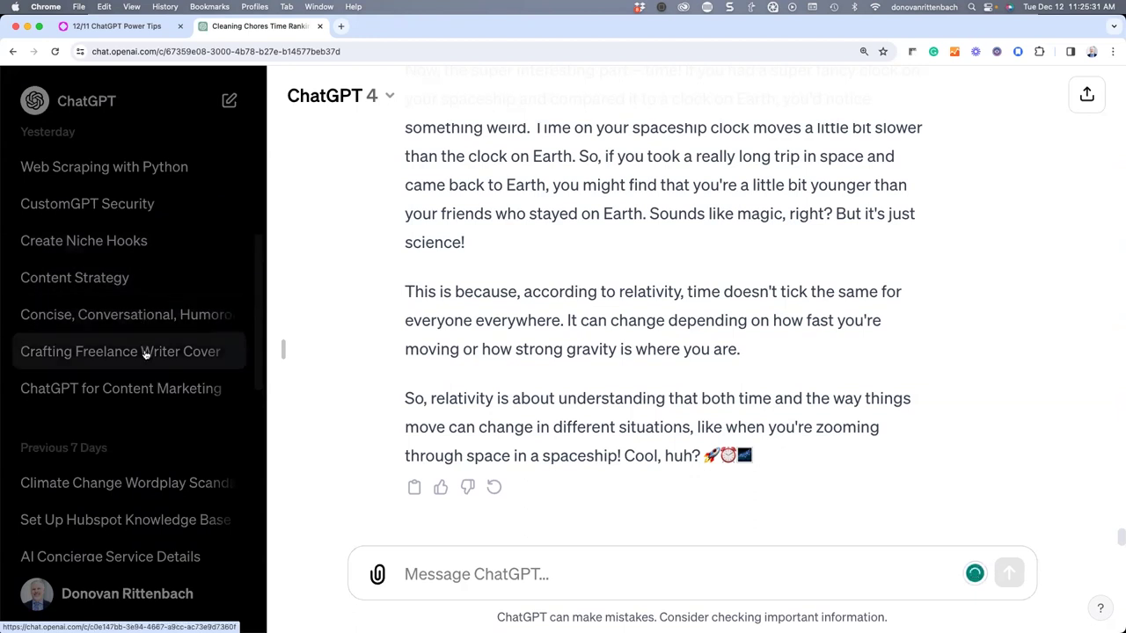
pyautogui.scroll(5, 145, 376)
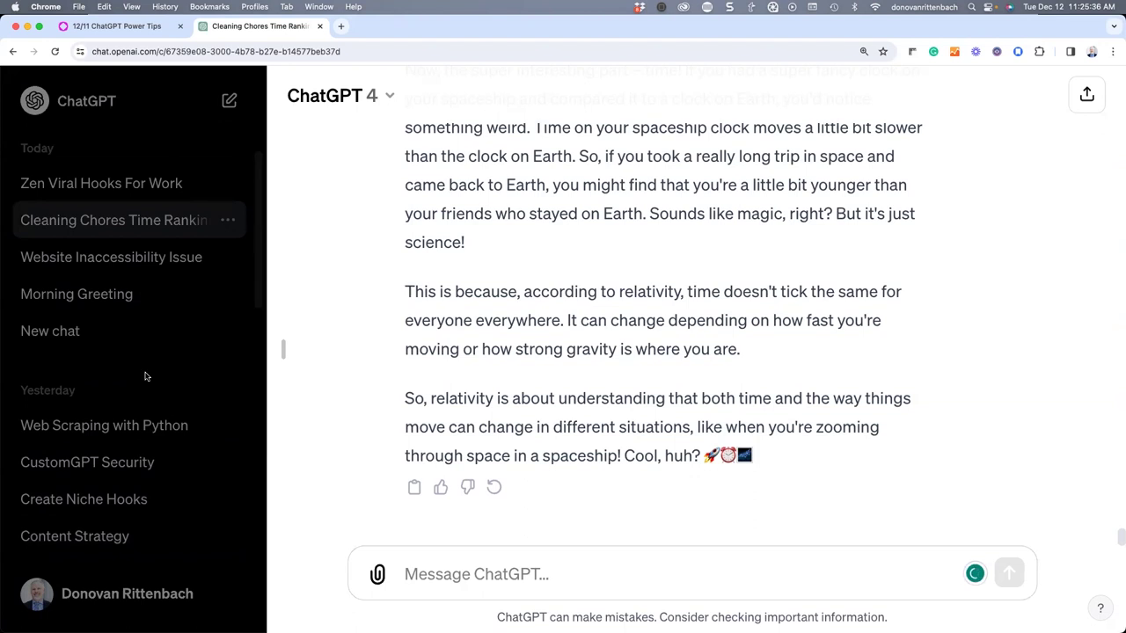
pyautogui.scroll(-1, 145, 376)
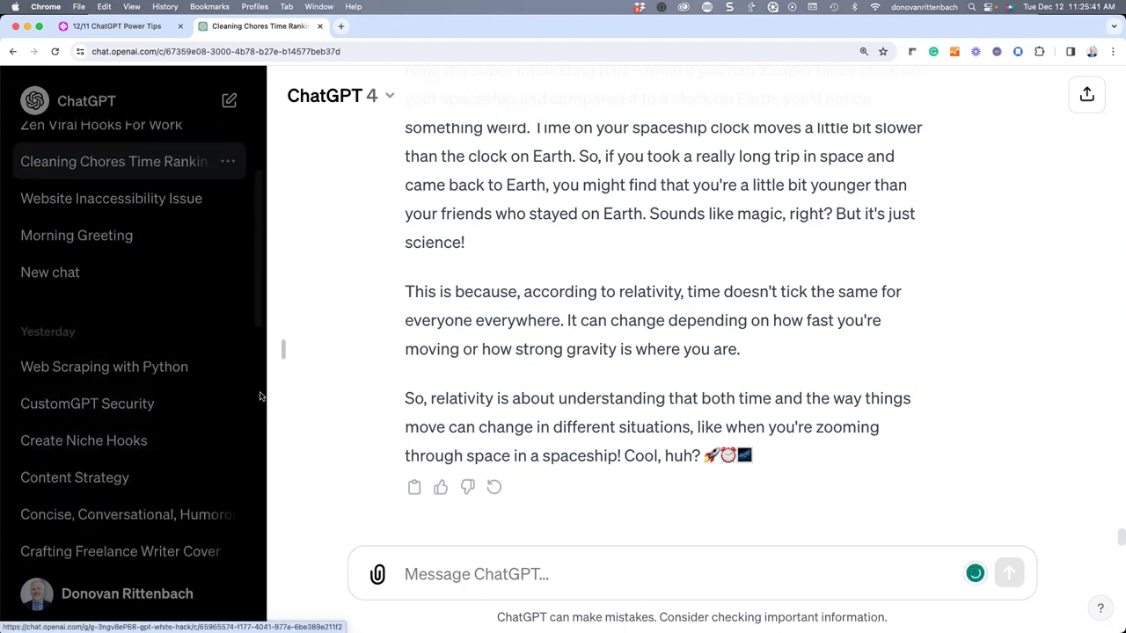
# - Open sharing for the "Cleaning Chores Time Ranking" chat, review the conversation preview and copy the share link
pyautogui.click(391, 97)
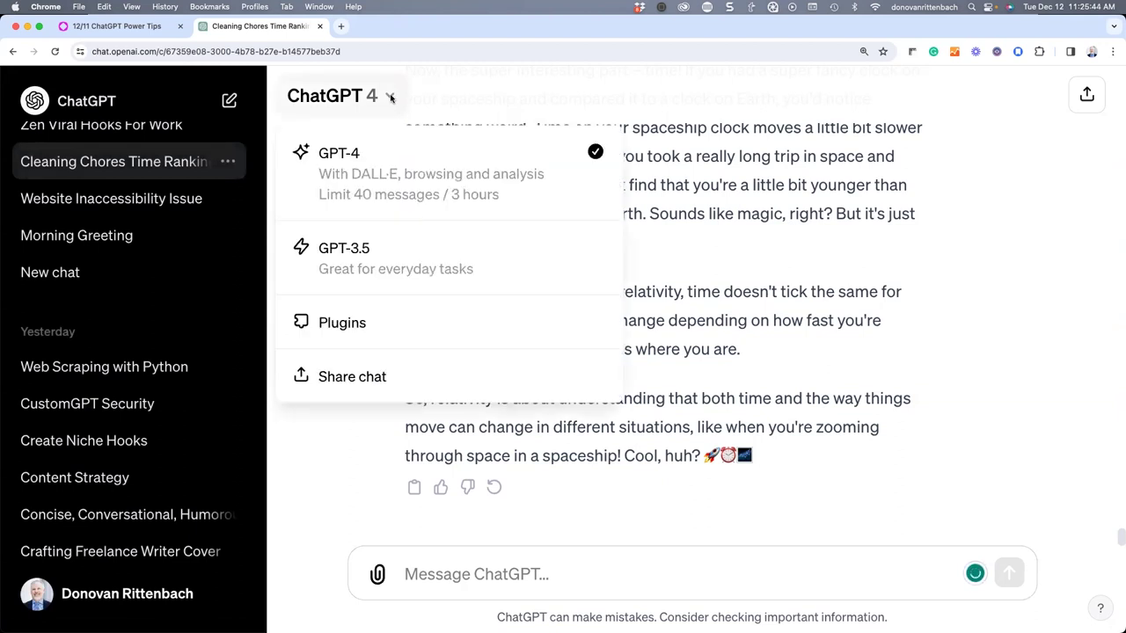
pyautogui.click(352, 376)
pyautogui.scroll(-2, 442, 343)
pyautogui.scroll(2, 442, 343)
pyautogui.scroll(-3, 684, 189)
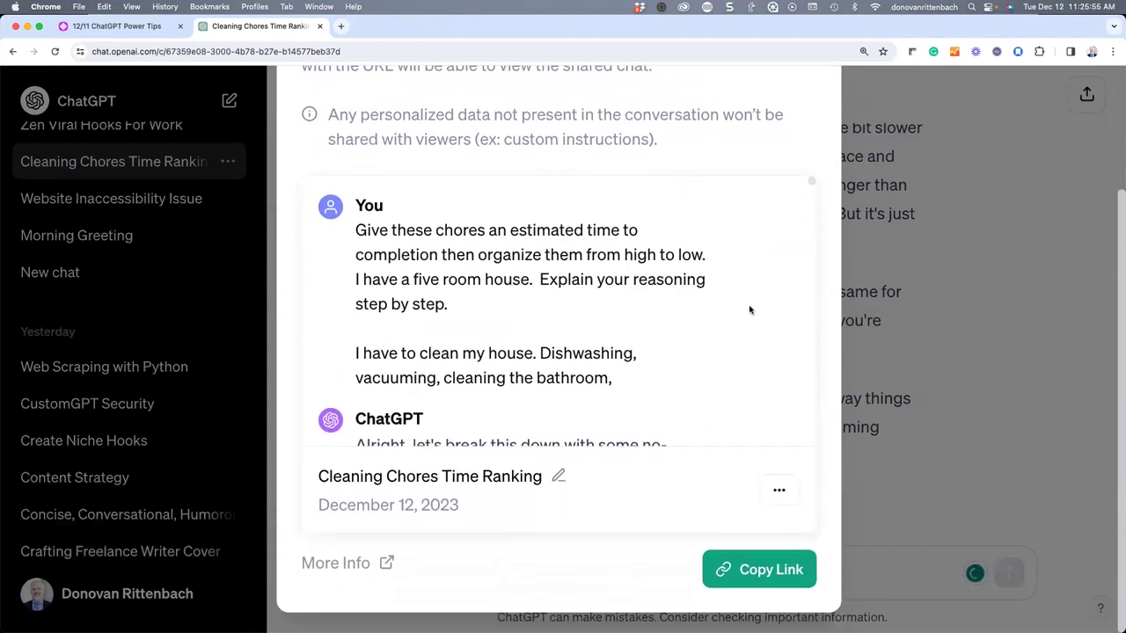
pyautogui.scroll(-1, 677, 269)
pyautogui.scroll(-15, 678, 270)
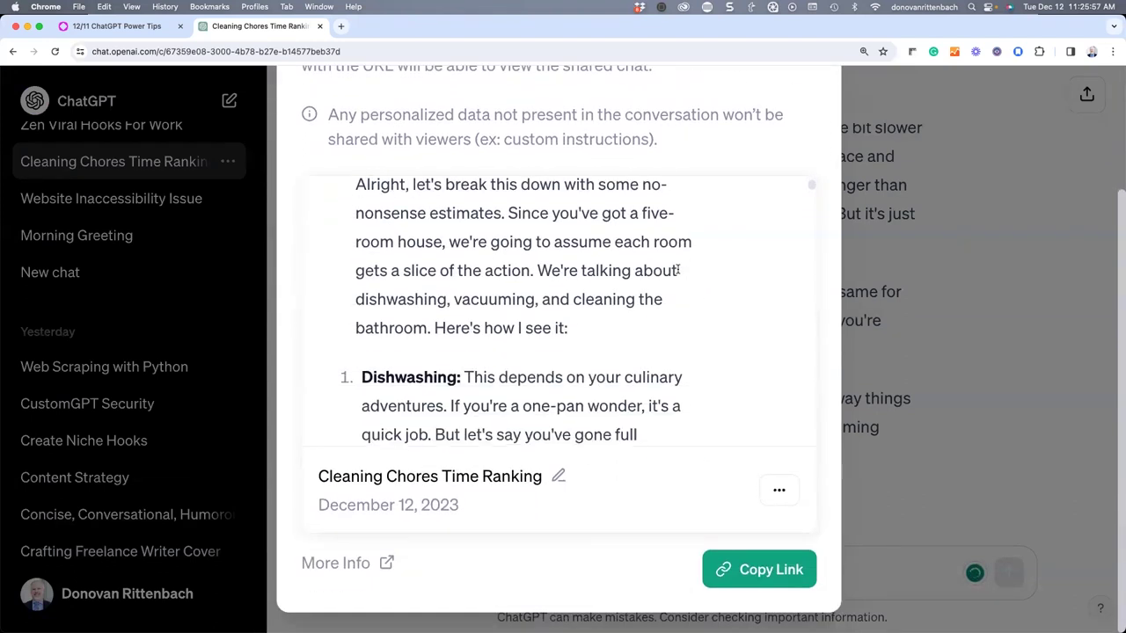
pyautogui.scroll(-5, 679, 273)
pyautogui.scroll(20, 695, 317)
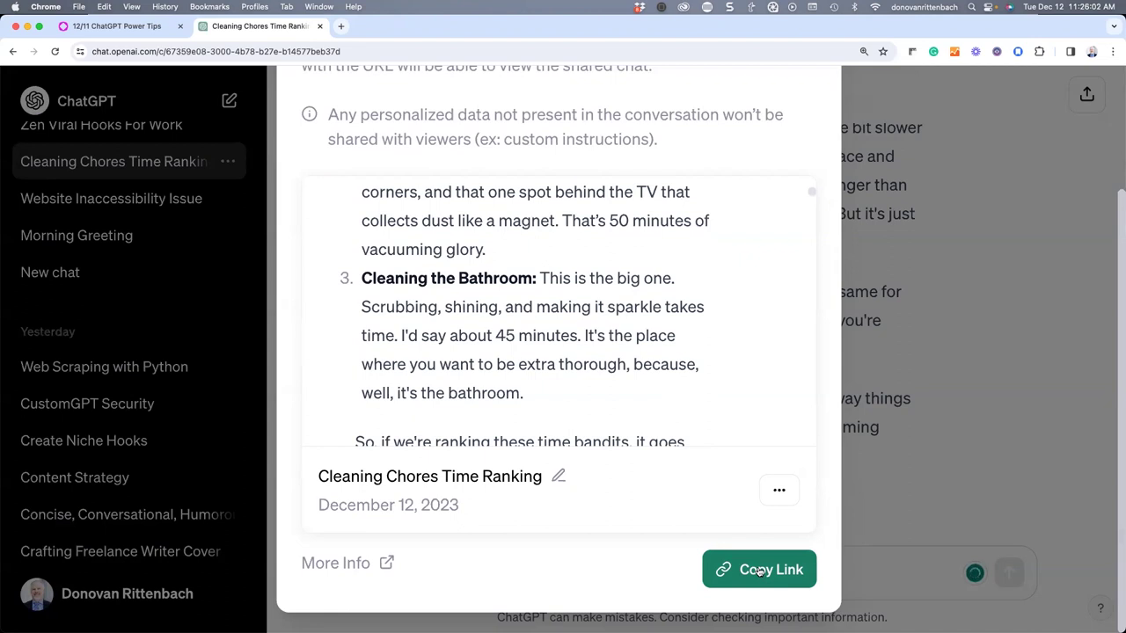
pyautogui.click(759, 570)
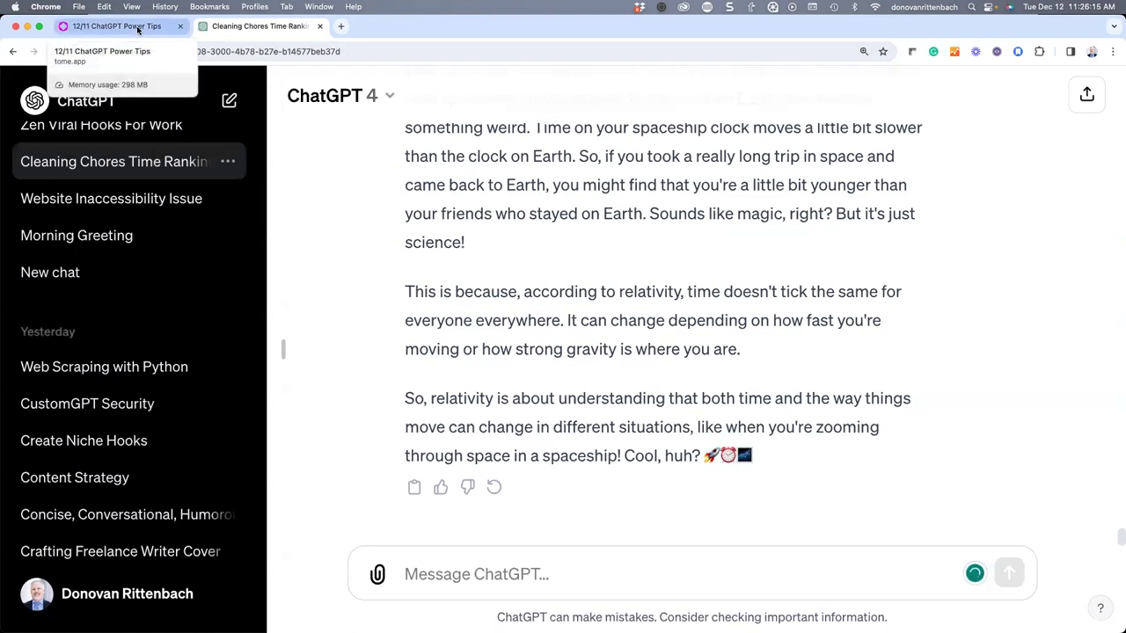
# - Switch to the Tome presentation and advance past "Be Concise In Your Prompting" to the "Change the Style of Your Writing" slide
pyautogui.click(138, 29)
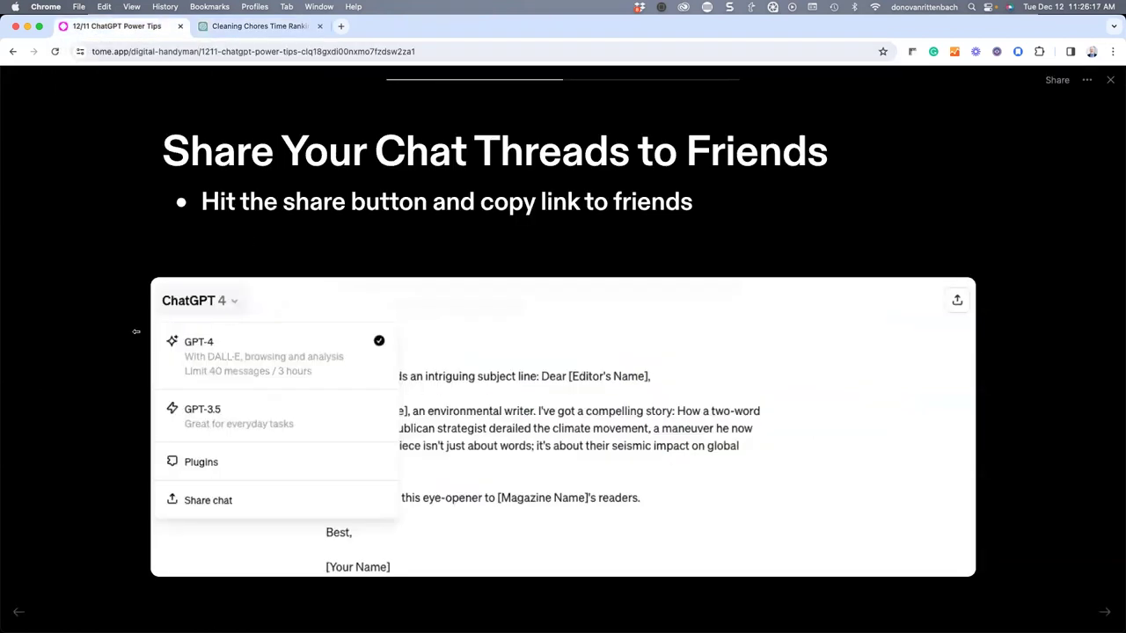
pyautogui.press('Right')
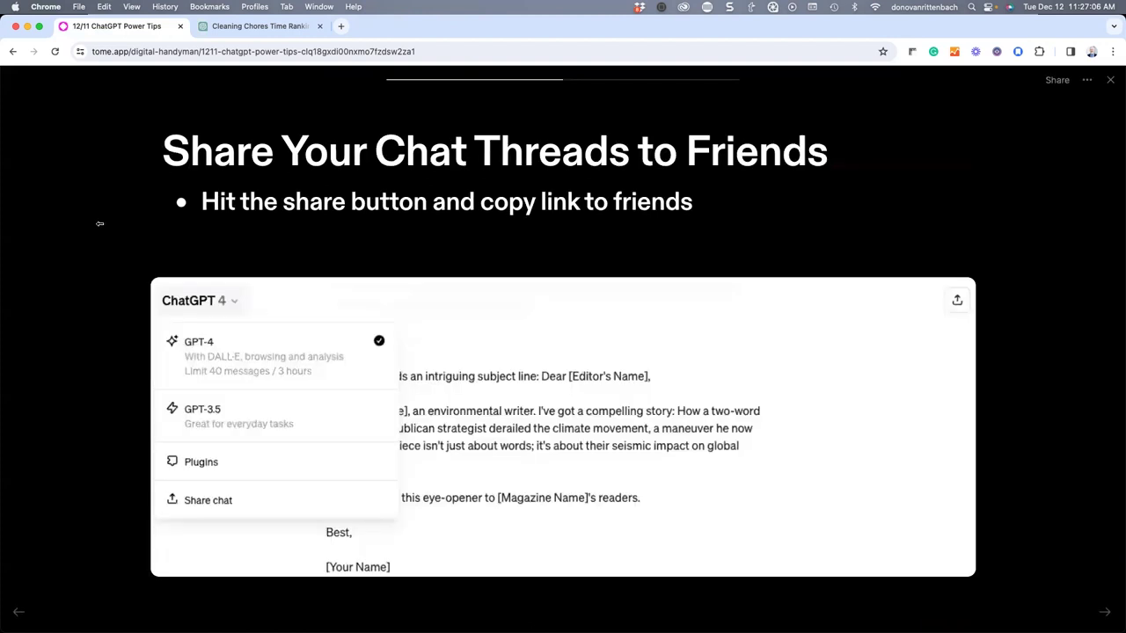
pyautogui.click(102, 223)
pyautogui.press('Right')
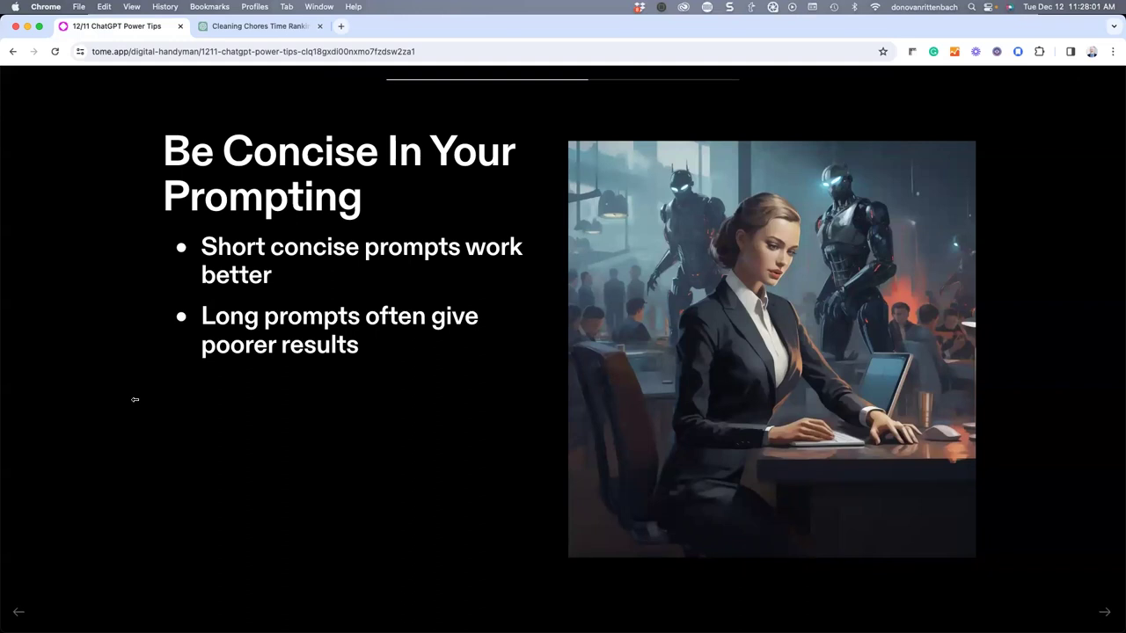
pyautogui.press('Right')
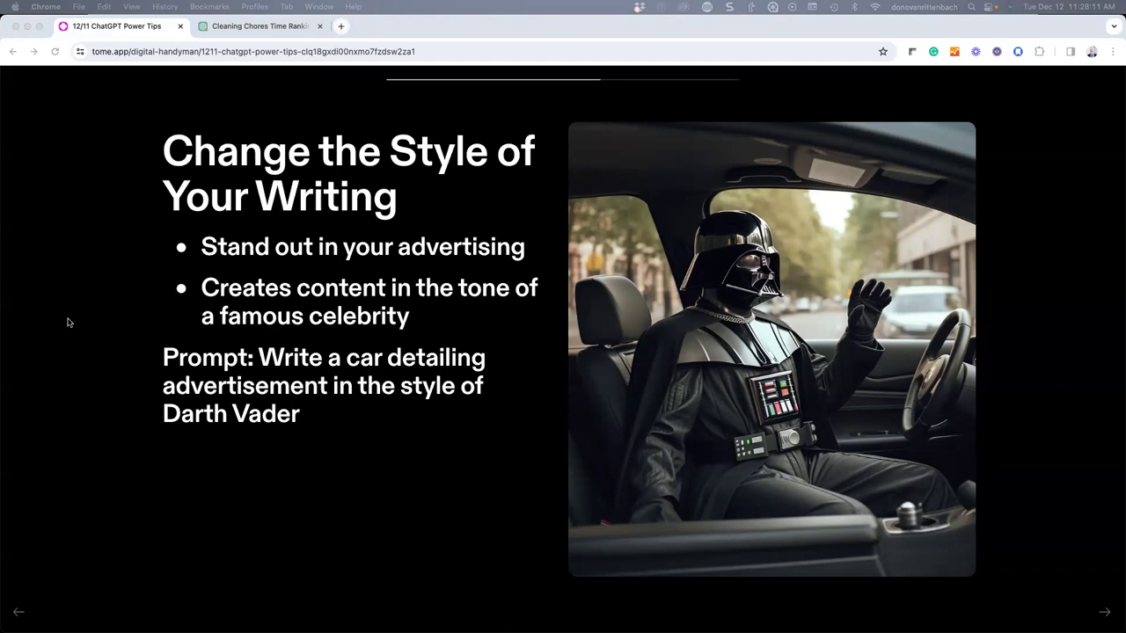
pyautogui.click(115, 353)
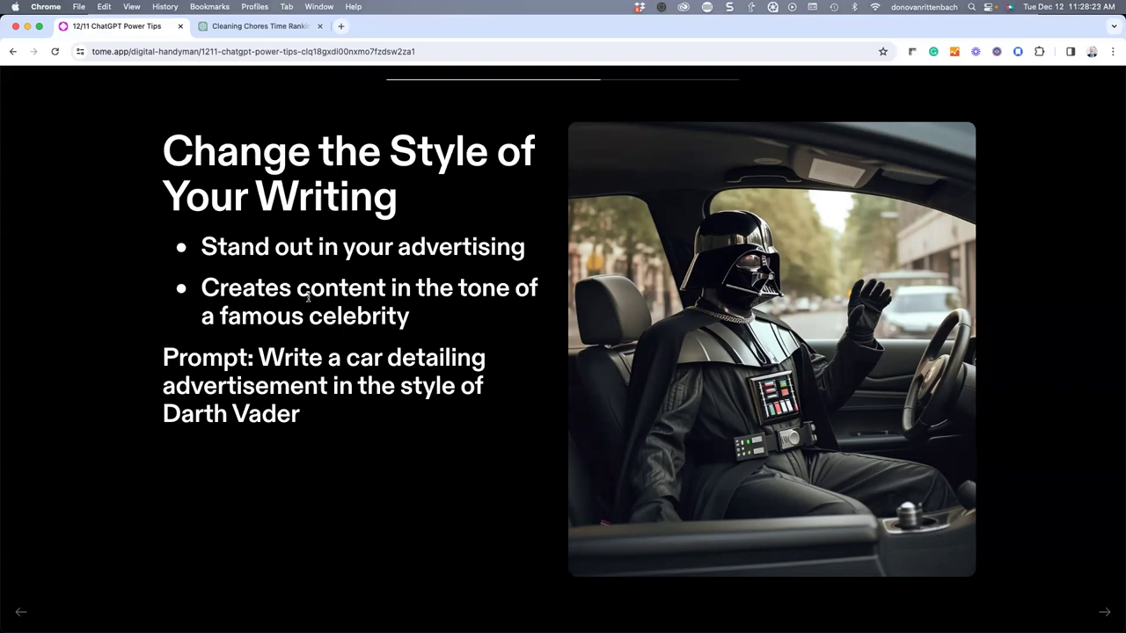
# - Switch to ChatGPT and send the slide's prompt "Write a car detailing advertisement in the style of Darth Vader"
pyautogui.click(251, 26)
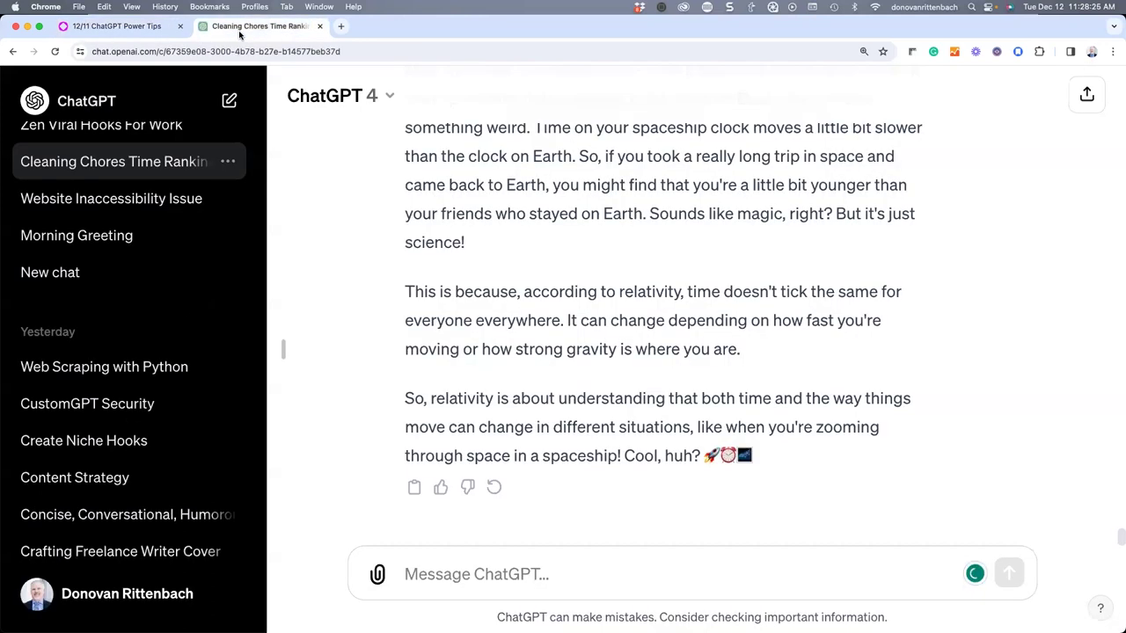
pyautogui.hotkey('ctrl', 'v')
pyautogui.press('Return')
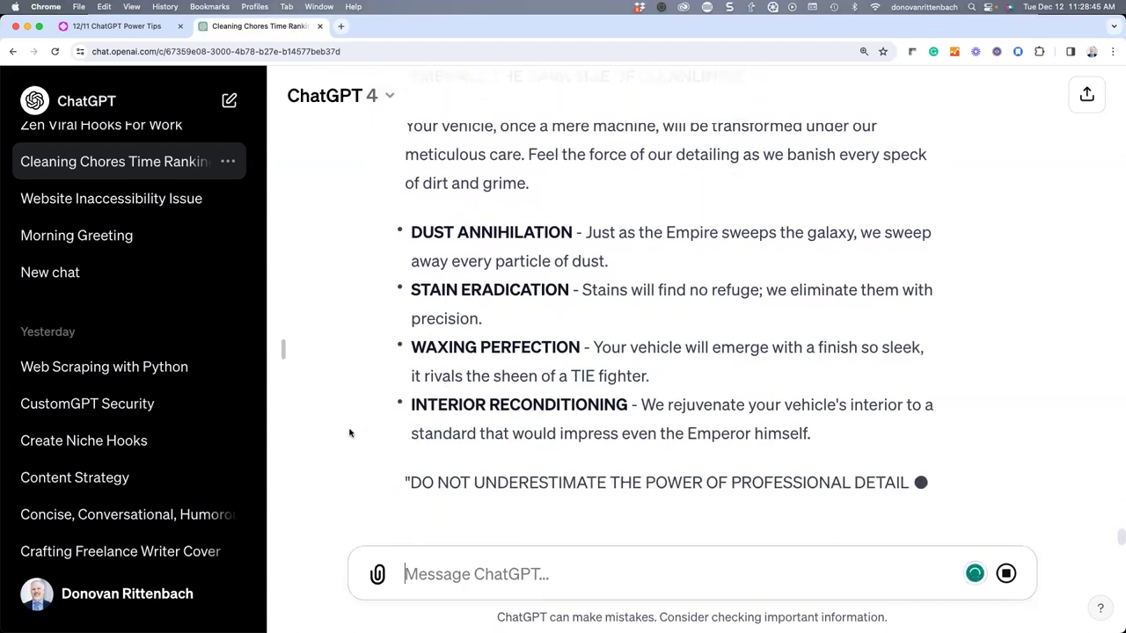
# - Read the Darth Vader-style car detailing advertisement from its headline through to the closing slogan
pyautogui.scroll(10, 349, 429)
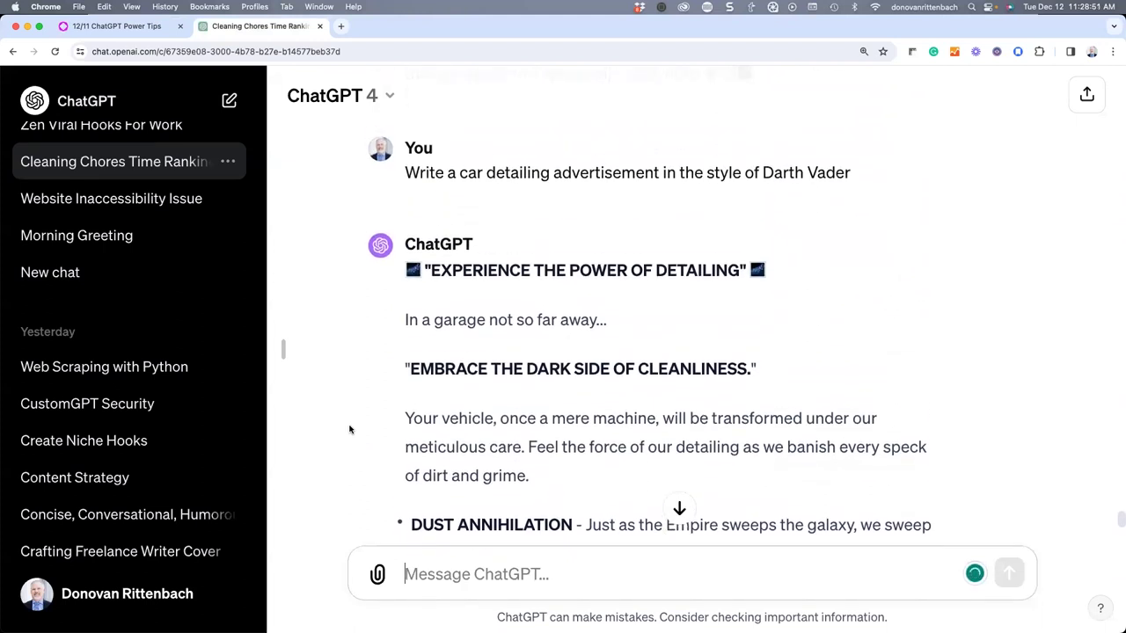
pyautogui.scroll(1, 349, 429)
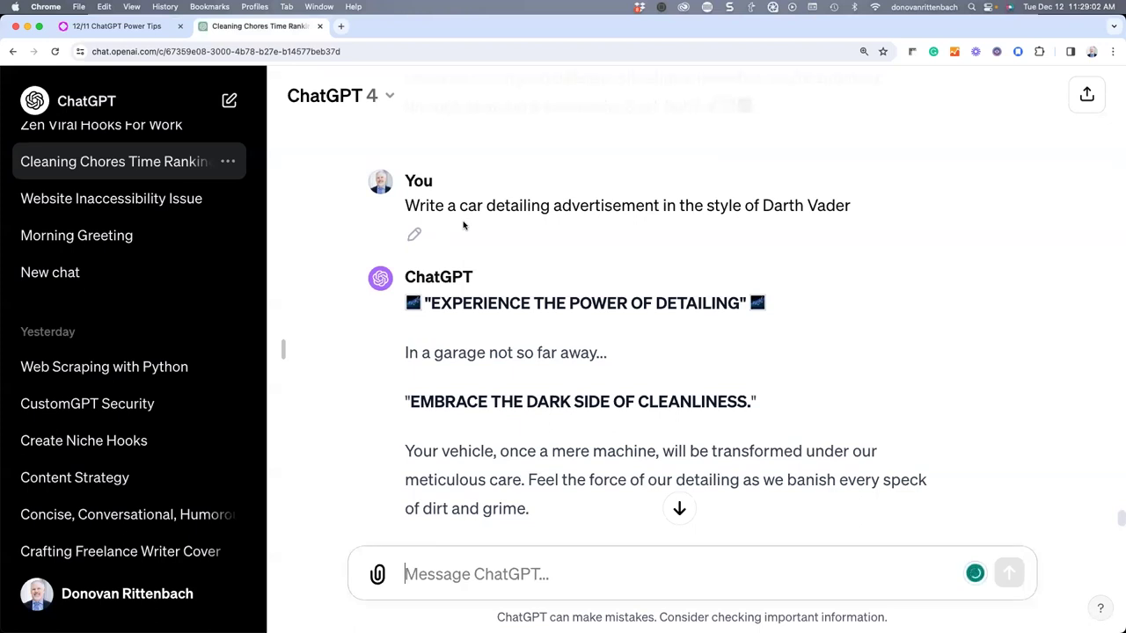
pyautogui.scroll(-1, 360, 383)
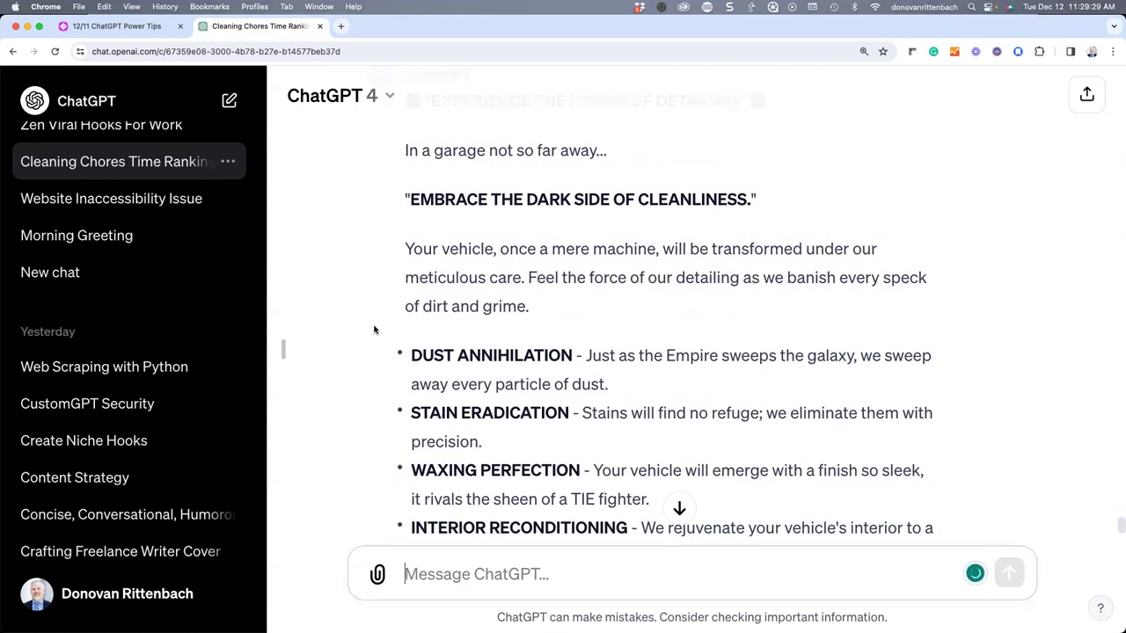
pyautogui.scroll(-2, 374, 330)
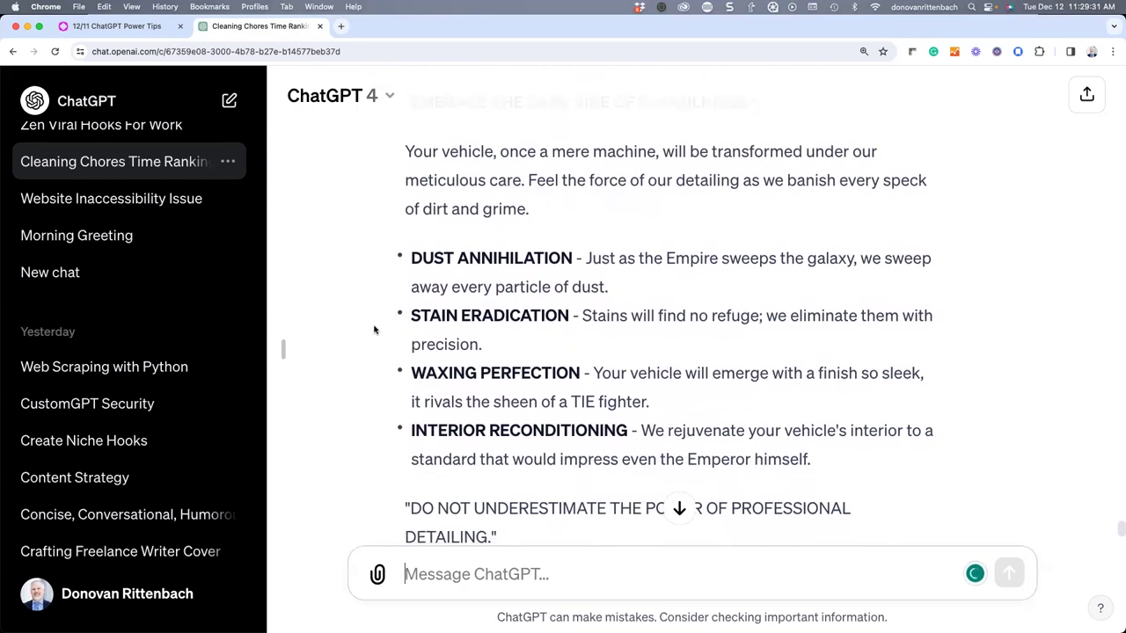
pyautogui.scroll(-1, 374, 330)
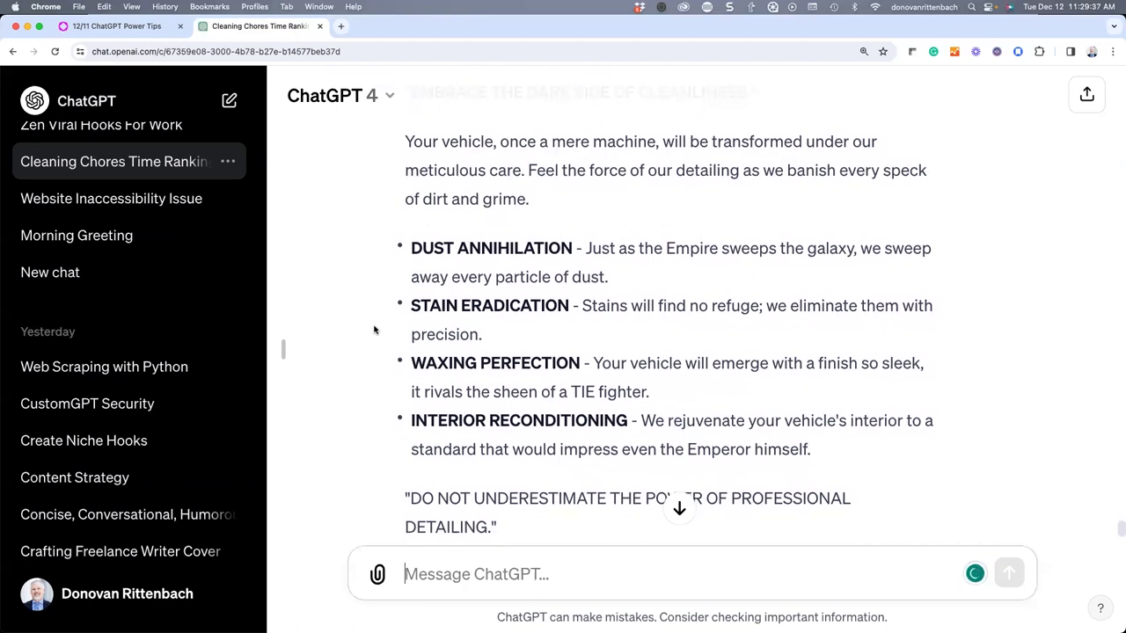
pyautogui.scroll(-2, 374, 330)
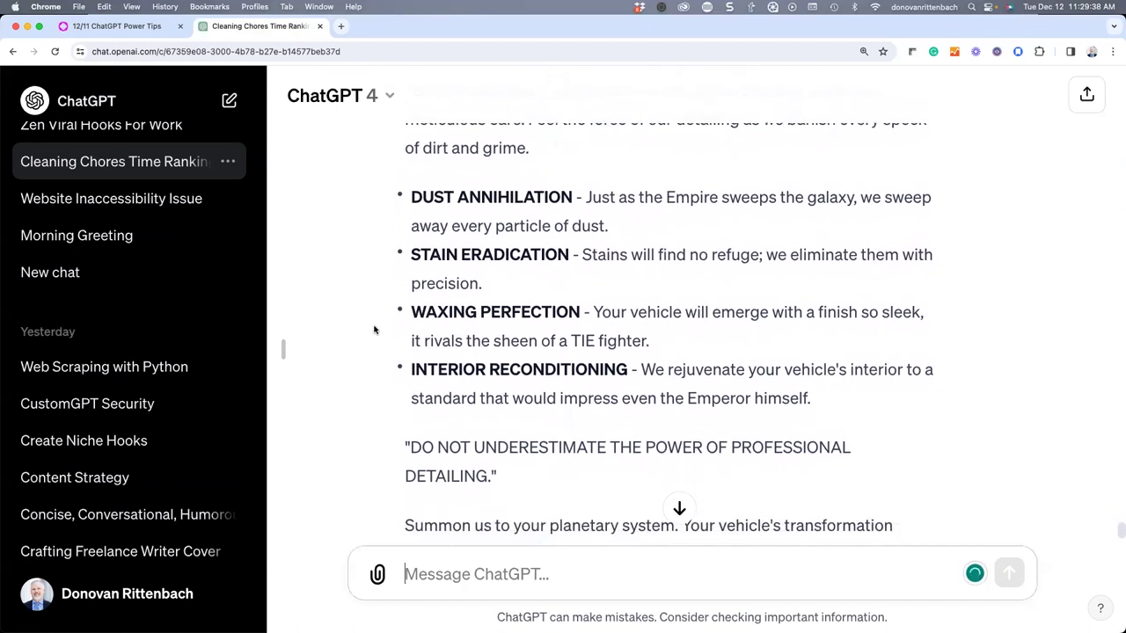
pyautogui.scroll(-1, 374, 330)
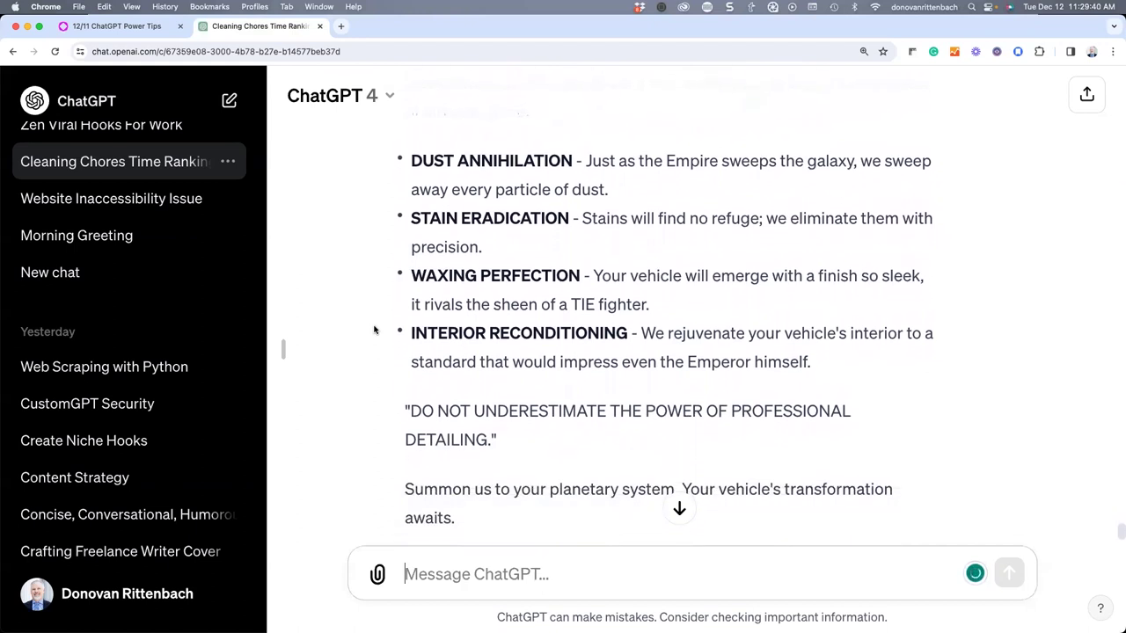
pyautogui.scroll(-1, 374, 329)
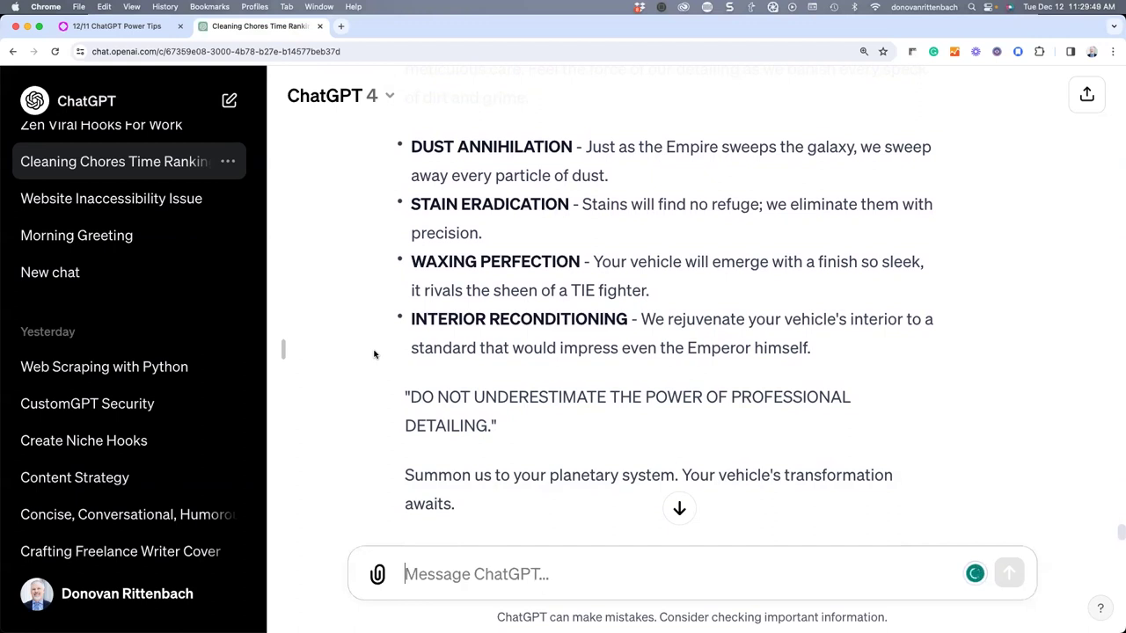
pyautogui.scroll(-5, 373, 354)
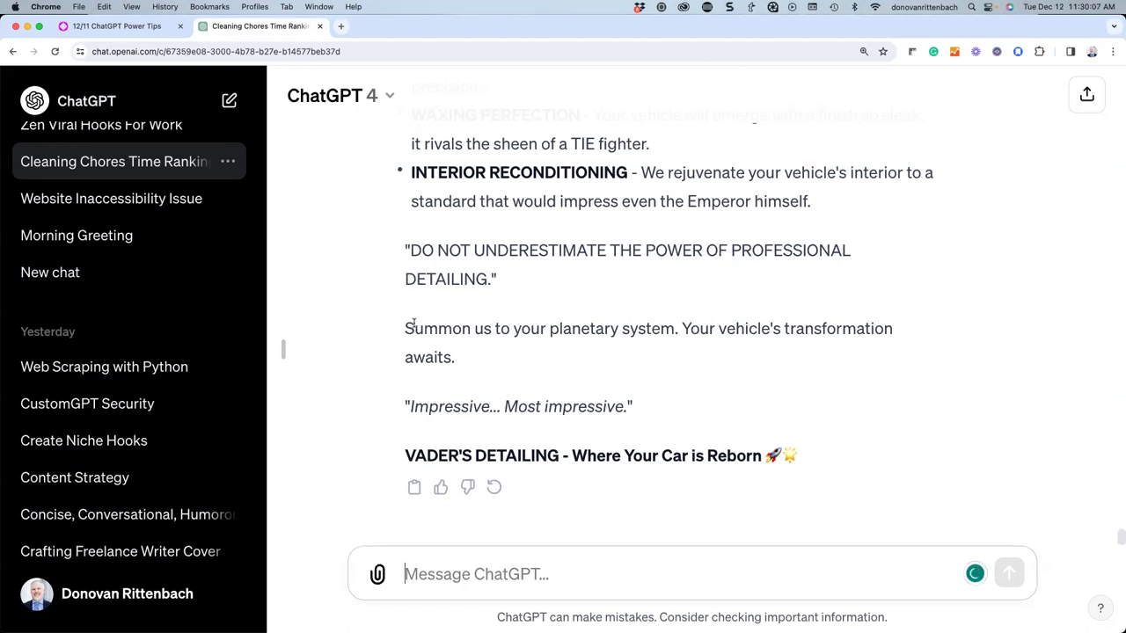
pyautogui.scroll(3, 343, 354)
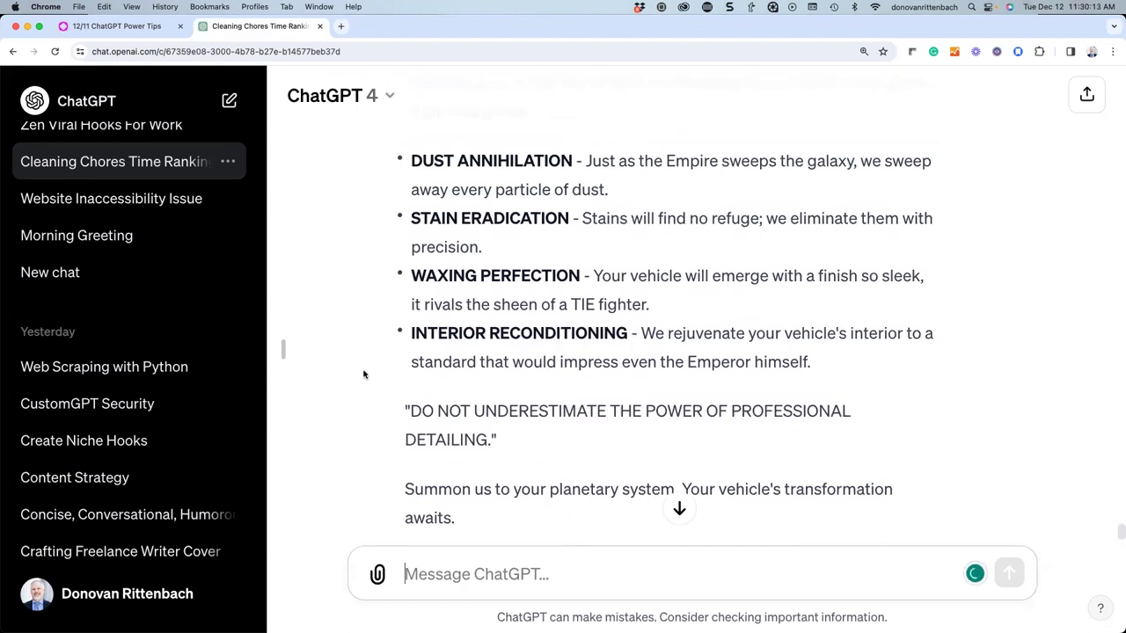
pyautogui.scroll(4, 363, 374)
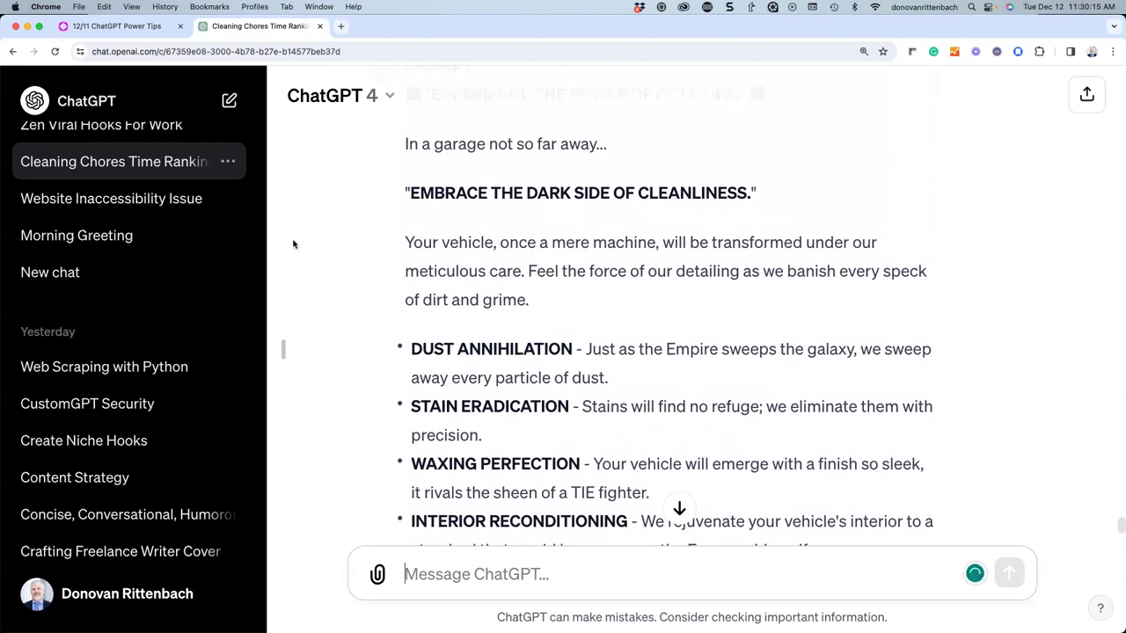
# - Advance the Tome presentation to "Learn Faster" and send its prompt "Create a list of the most important people in WWII." in ChatGPT
pyautogui.click(130, 33)
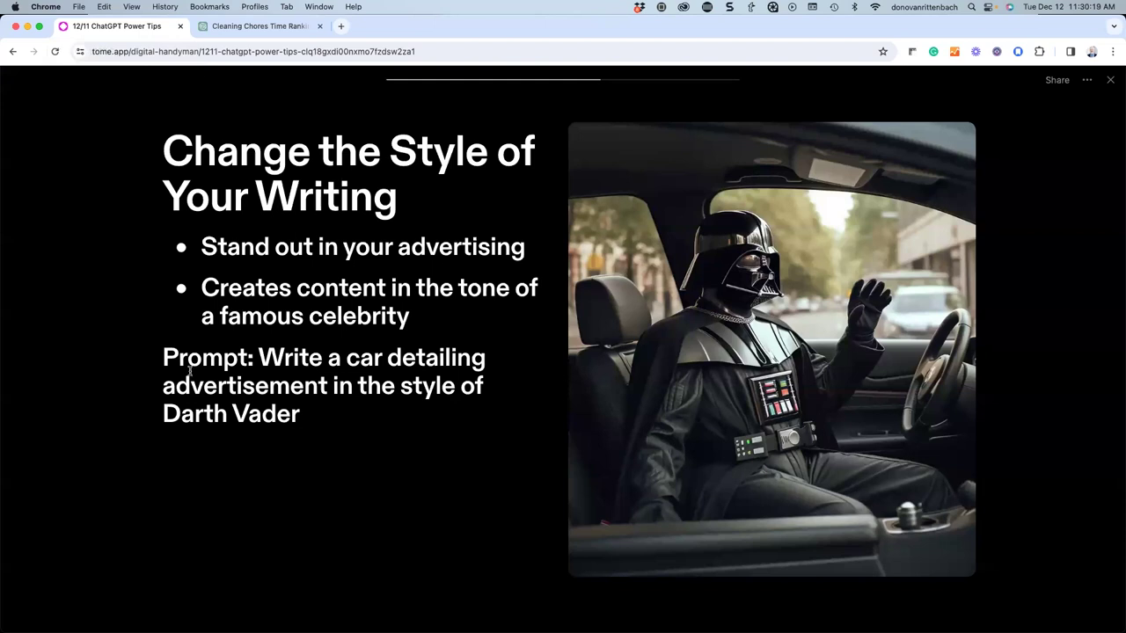
pyautogui.press('Right')
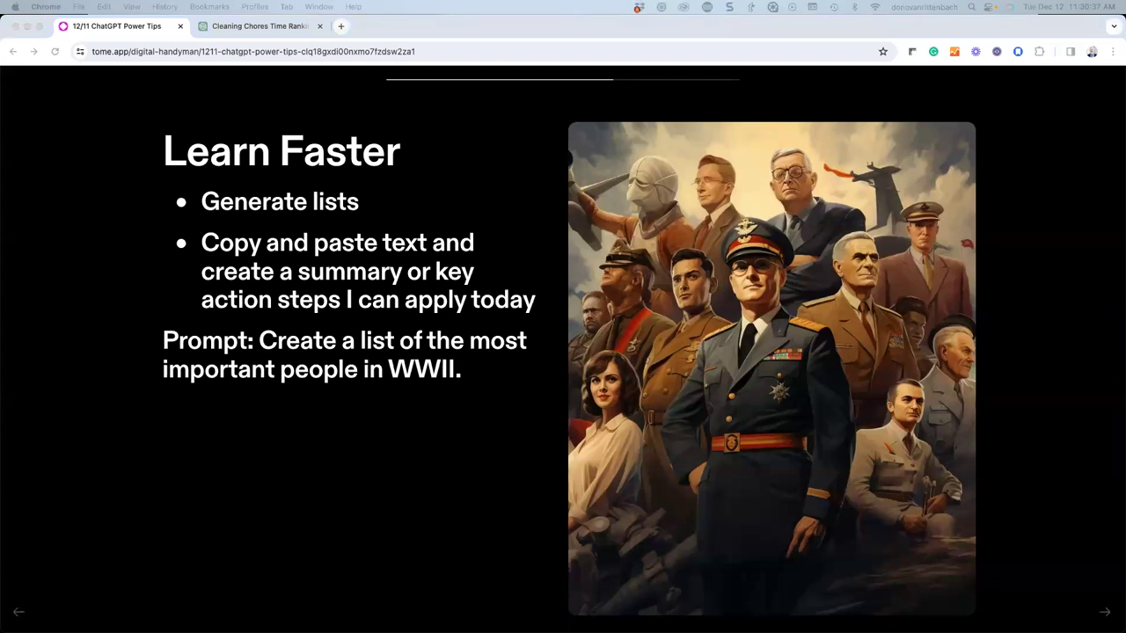
pyautogui.click(282, 27)
pyautogui.write('Create a list of the most important people in WWII.')
pyautogui.press('Return')
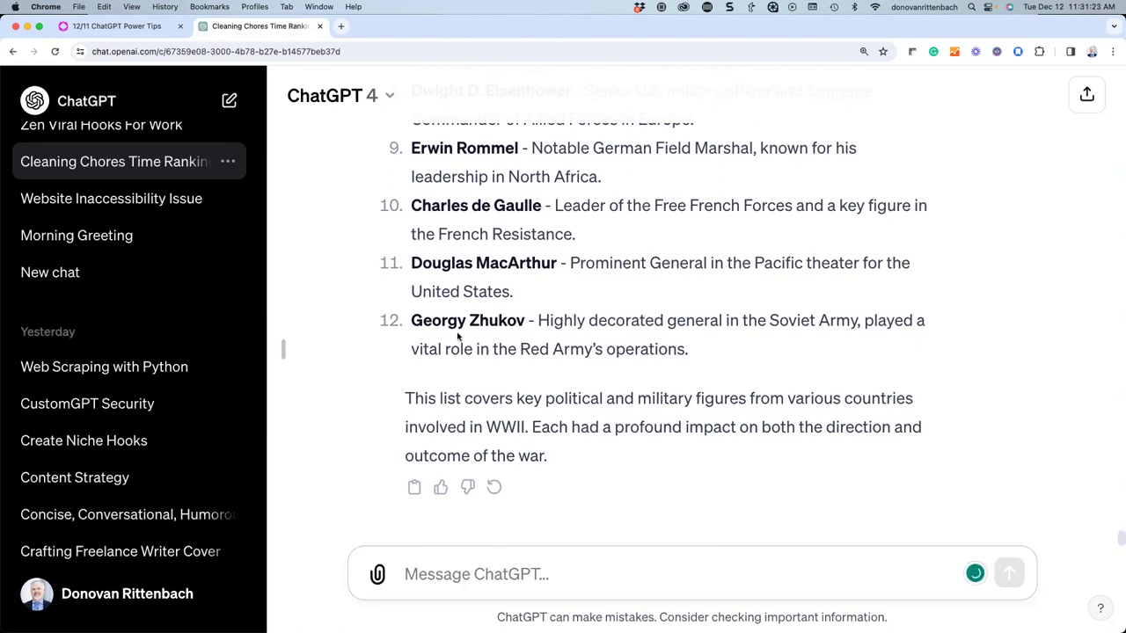
pyautogui.scroll(1, 488, 363)
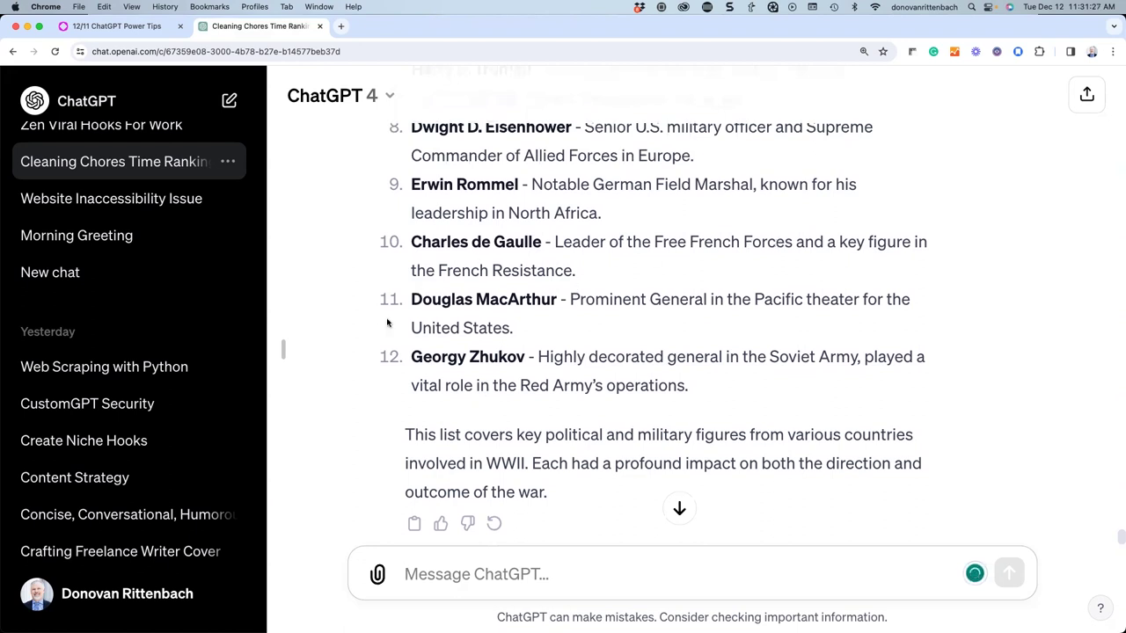
# - Read the final entries and closing summary of the list of important WWII people
pyautogui.scroll(-1, 338, 394)
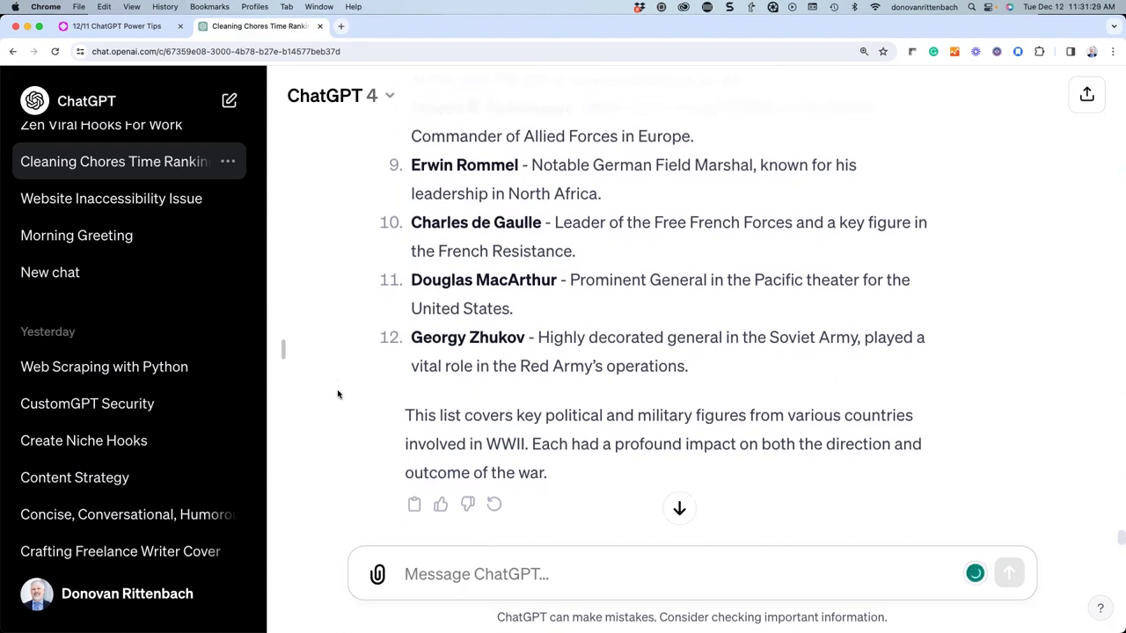
pyautogui.scroll(2, 338, 394)
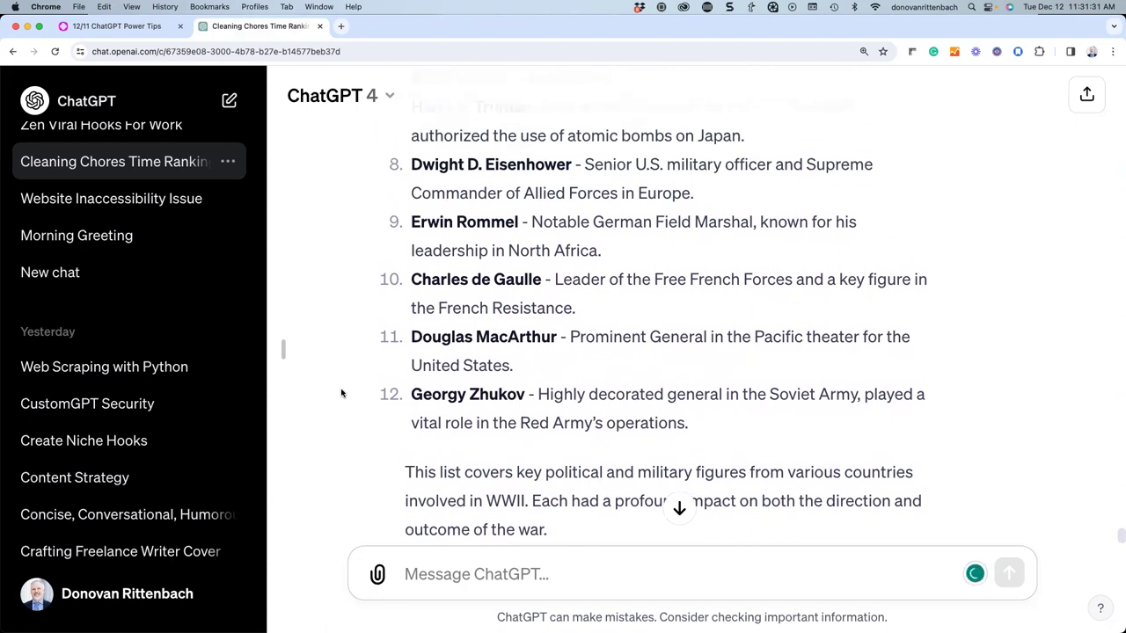
pyautogui.scroll(-2, 343, 392)
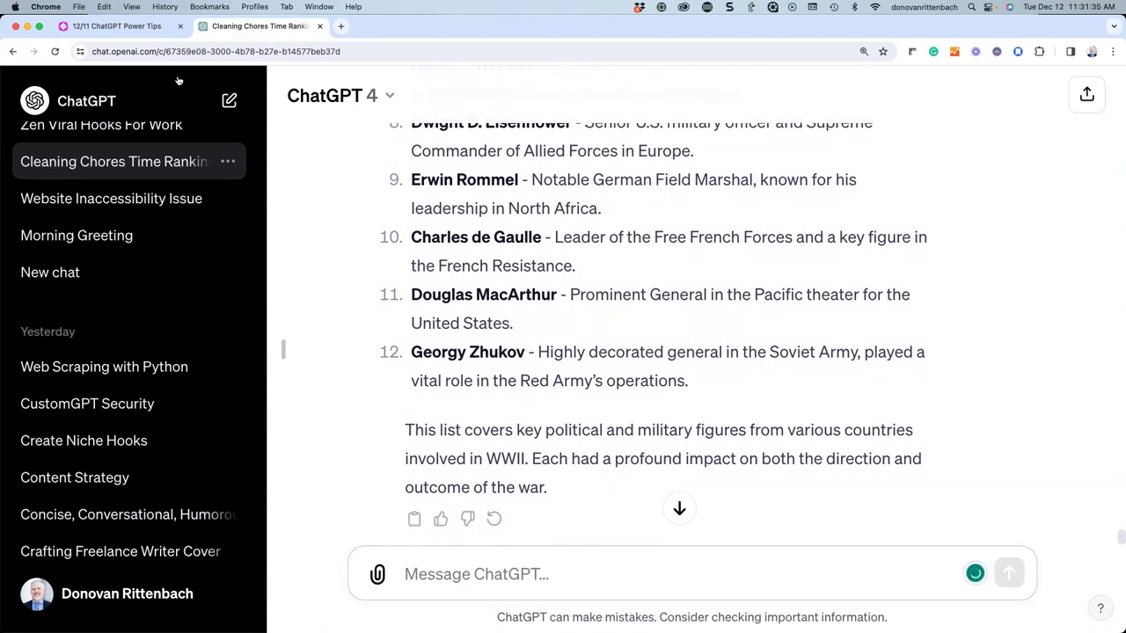
# - Switch to the Tome presentation, advance to the "Analyze Your SEO" slide and copy its prompt
pyautogui.click(132, 28)
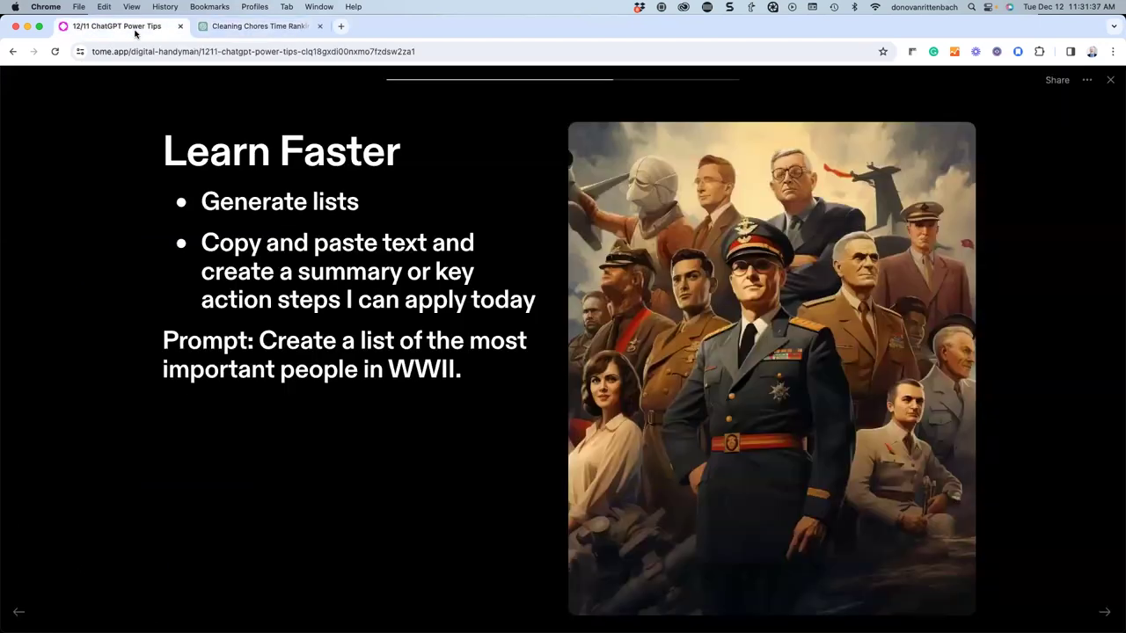
pyautogui.press('Right')
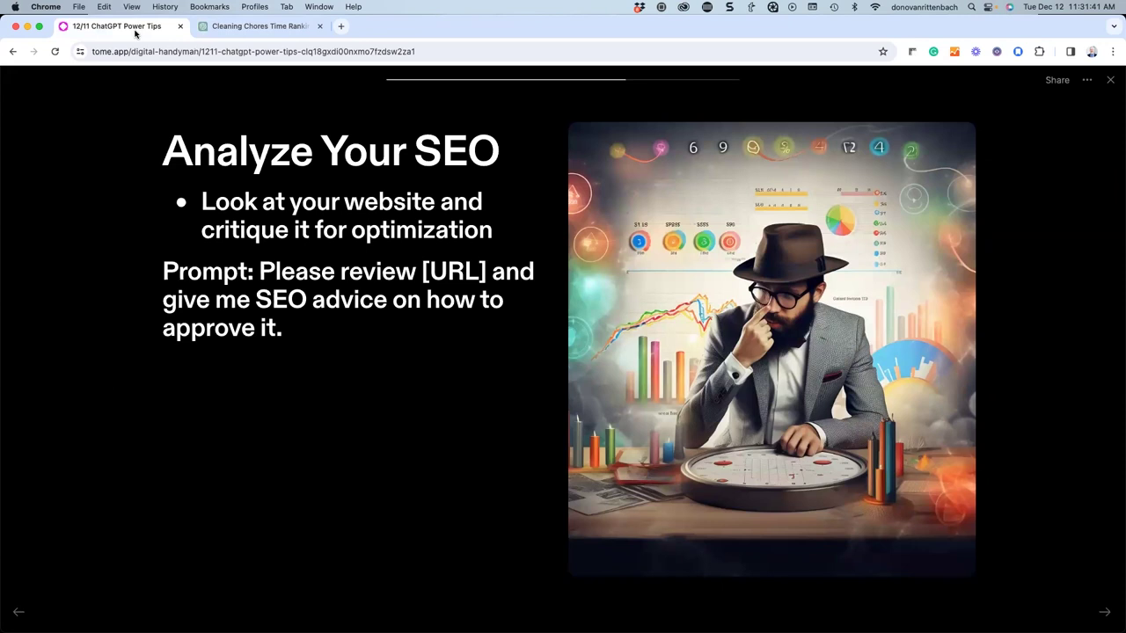
pyautogui.moveTo(261, 272); pyautogui.dragTo(288, 329)
pyautogui.press('super+c')
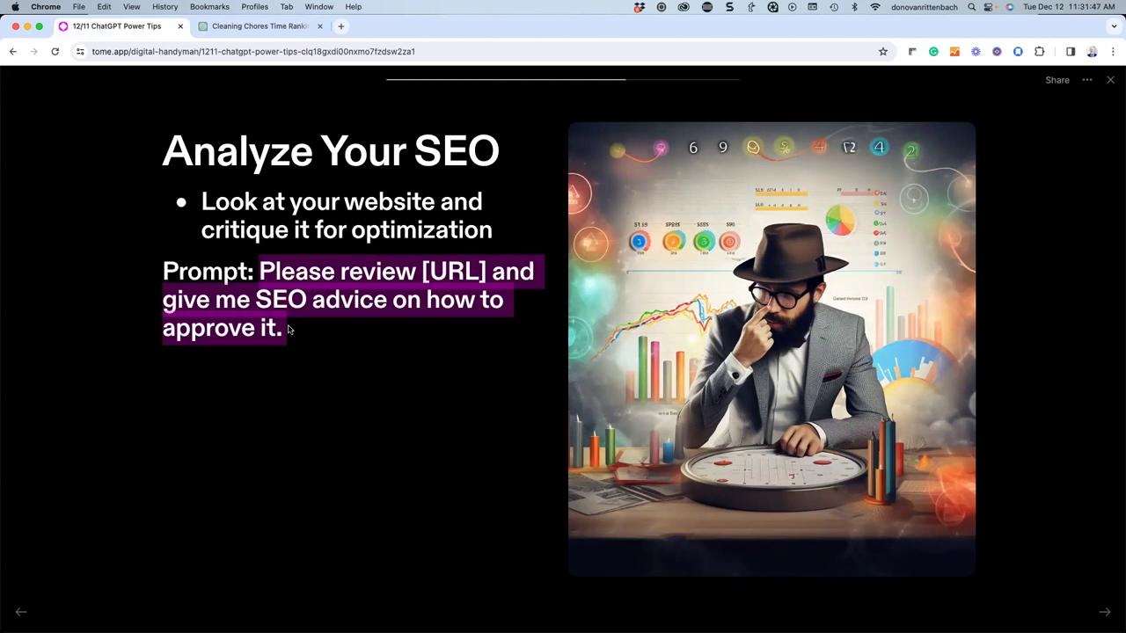
# - Switch to ChatGPT and send the copied SEO review prompt with the "[URL]" placeholder replaced by the personal website's address
pyautogui.click(281, 27)
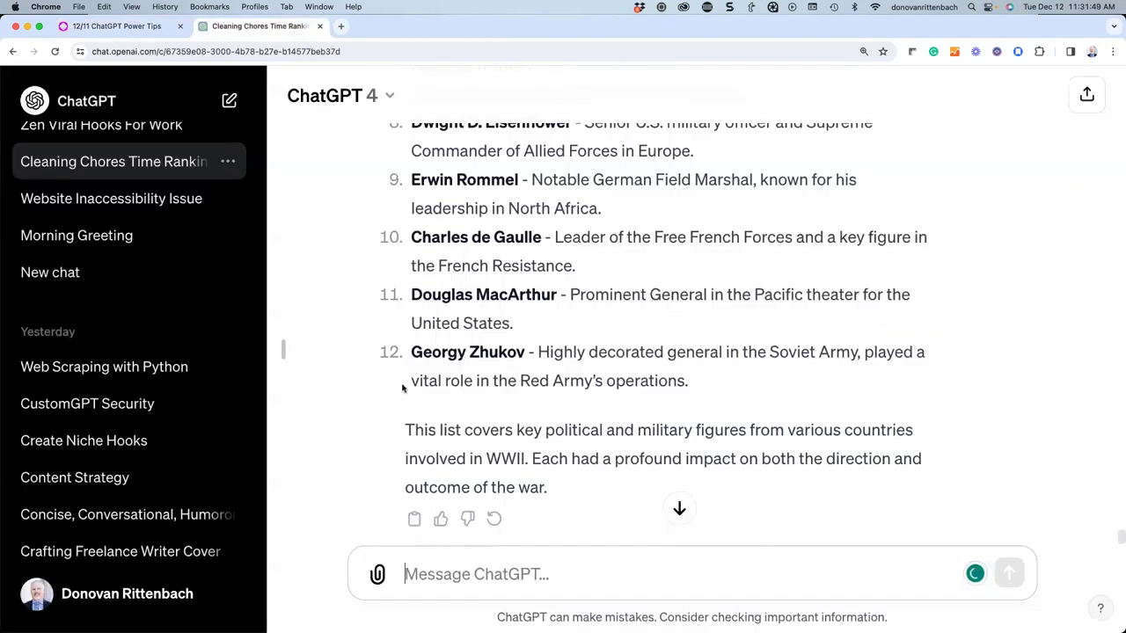
pyautogui.press('super+v')
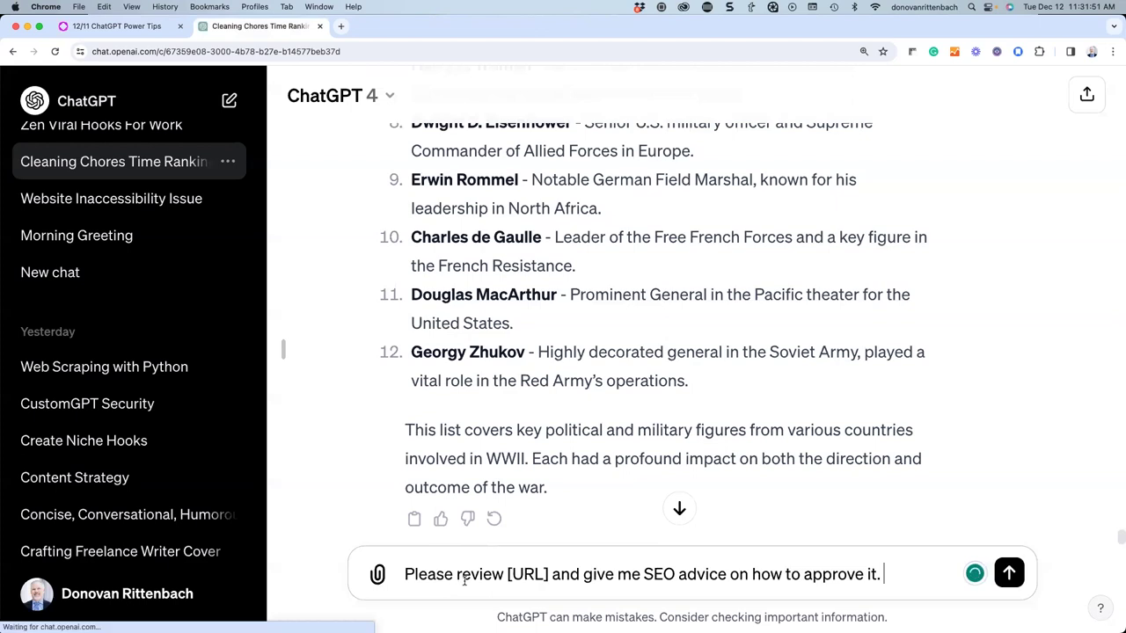
pyautogui.moveTo(548, 574); pyautogui.dragTo(510, 574)
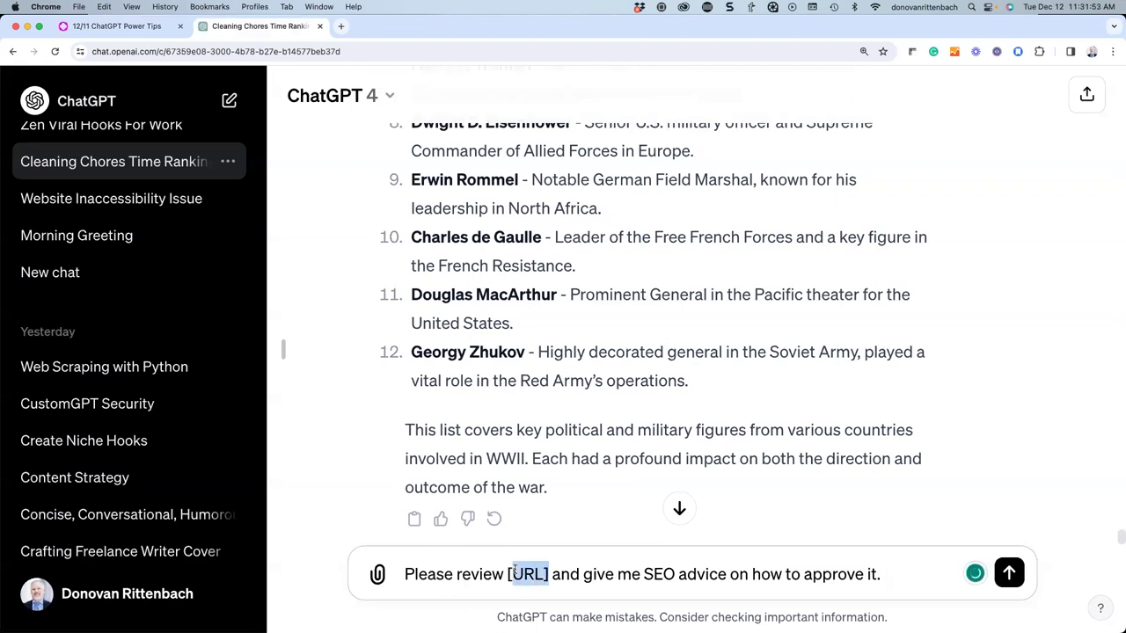
pyautogui.write('https')
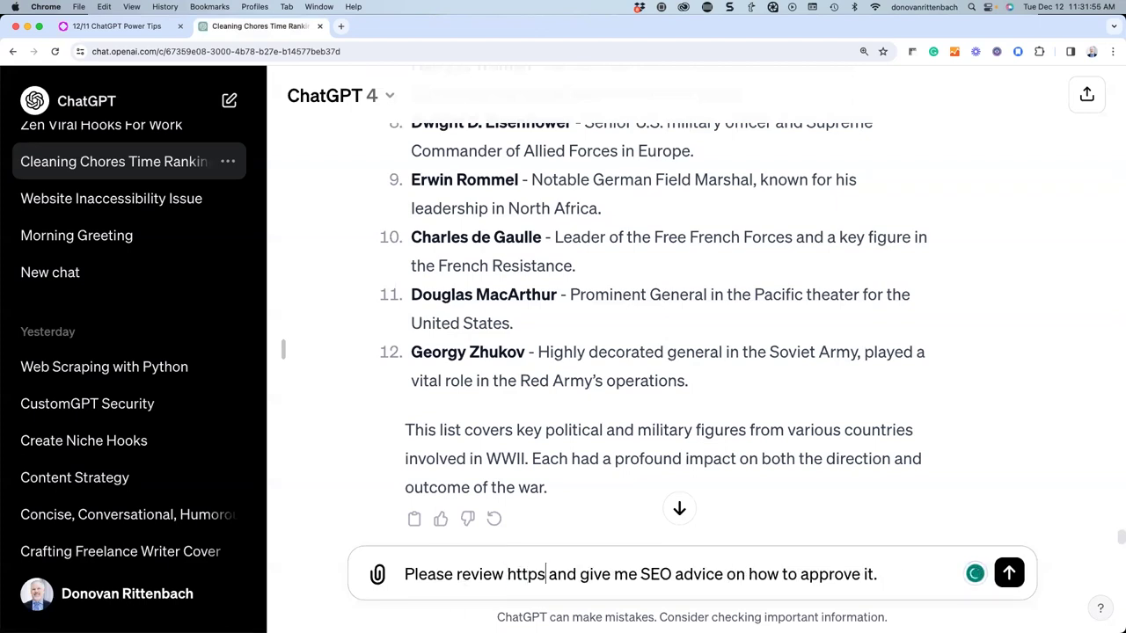
pyautogui.write('://www.')
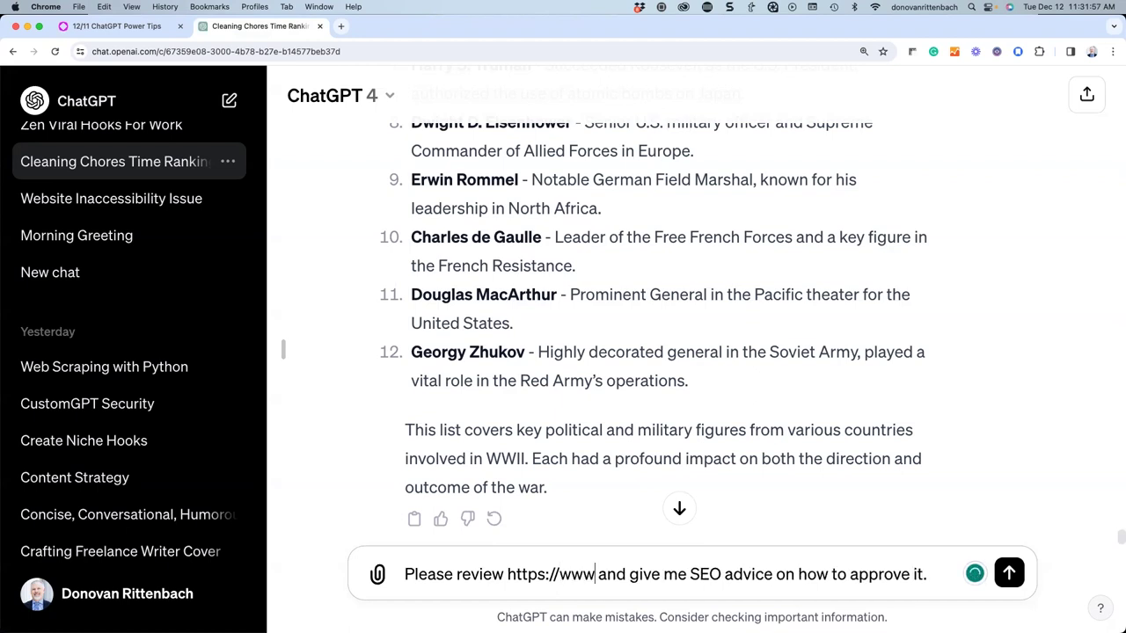
pyautogui.write('donovanritt')
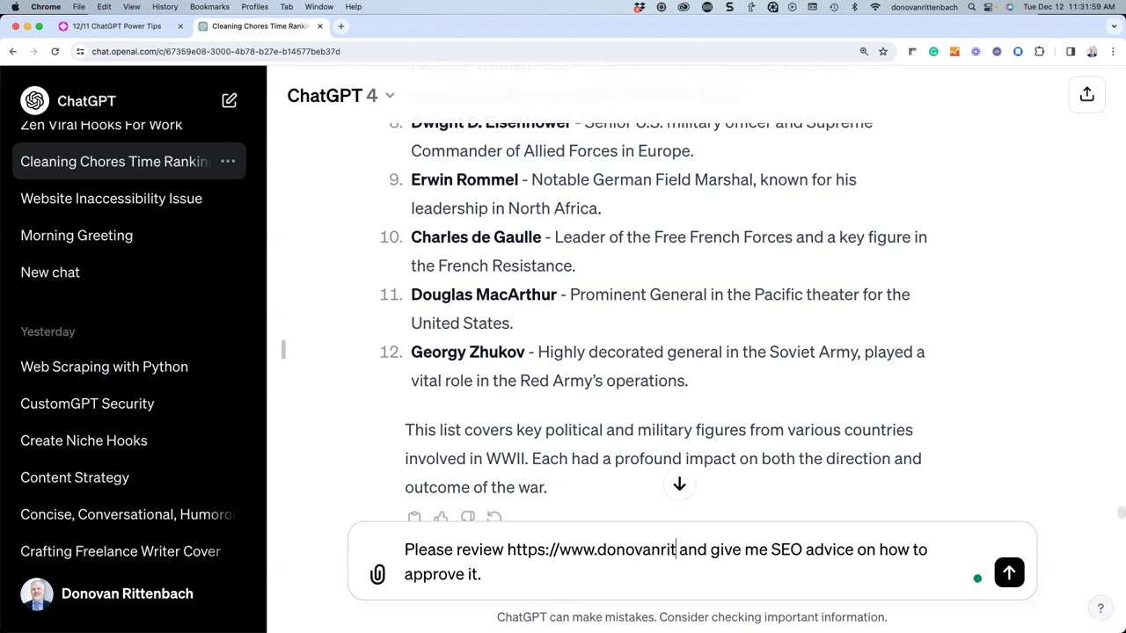
pyautogui.write('enbach.com')
pyautogui.press('Return')
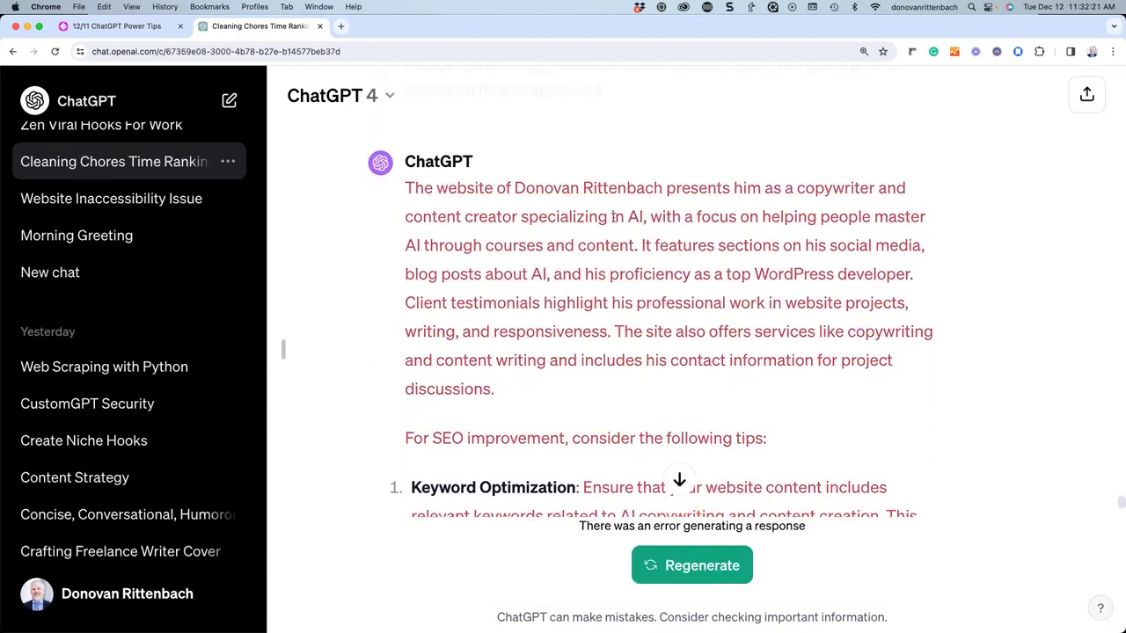
# - Regenerate the SEO review response and read its numbered advice through to the closing remark
pyautogui.click(692, 566)
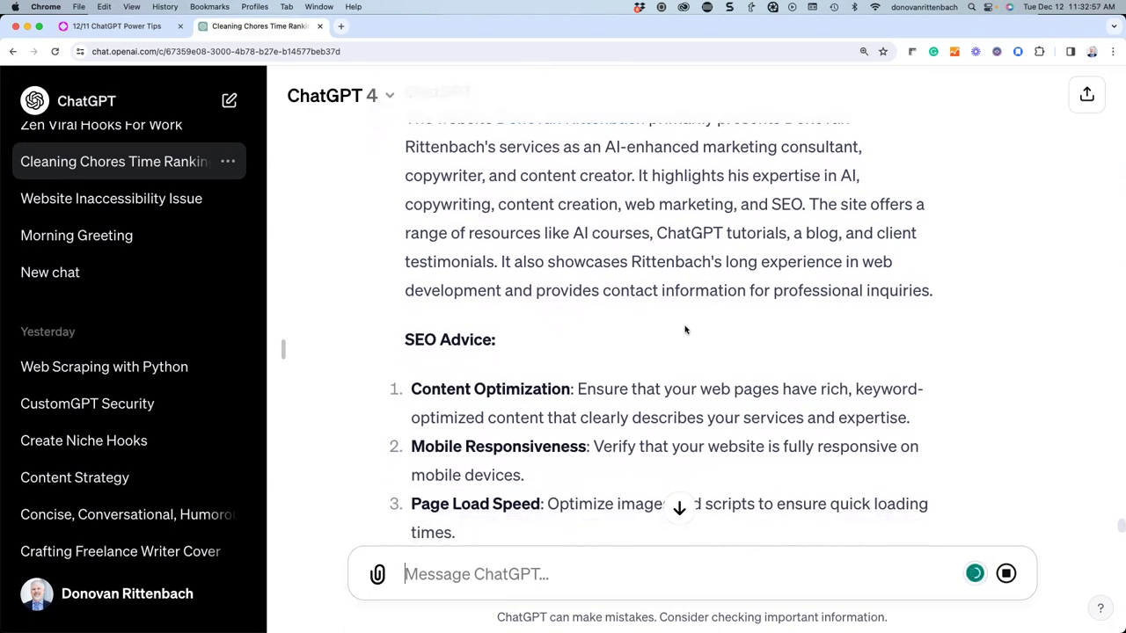
pyautogui.scroll(-3, 677, 337)
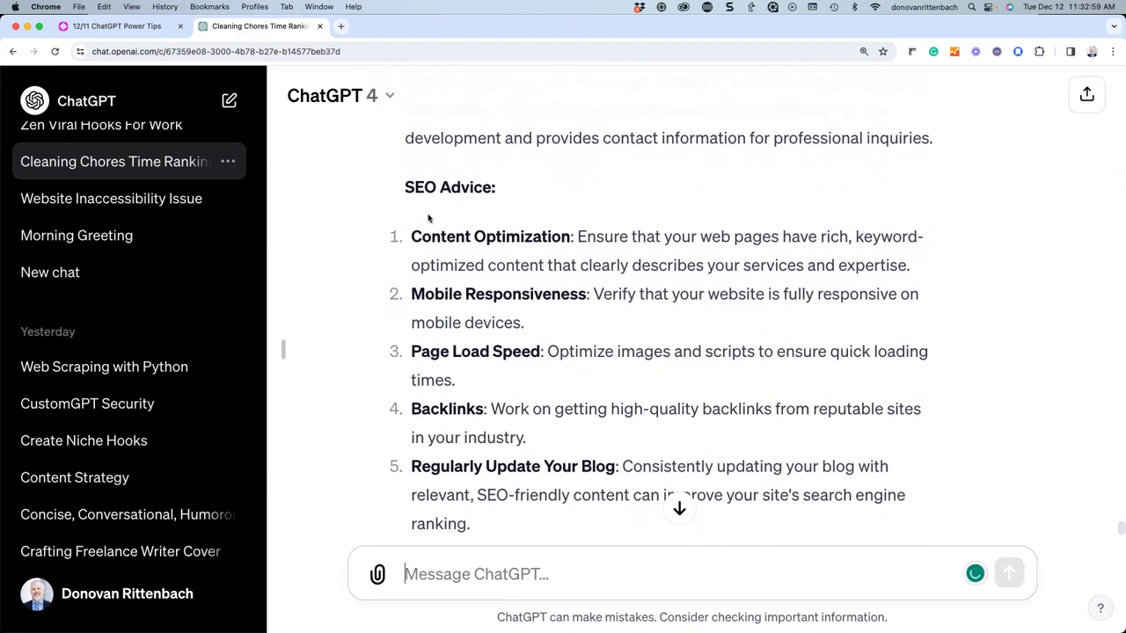
pyautogui.scroll(-1, 496, 256)
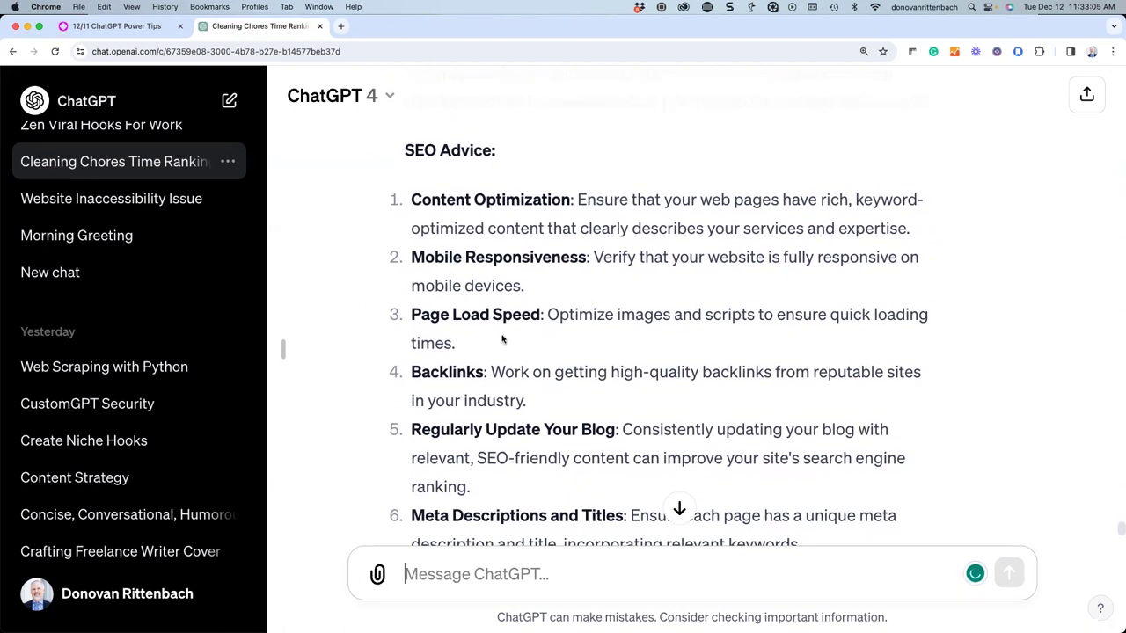
pyautogui.scroll(-4, 502, 339)
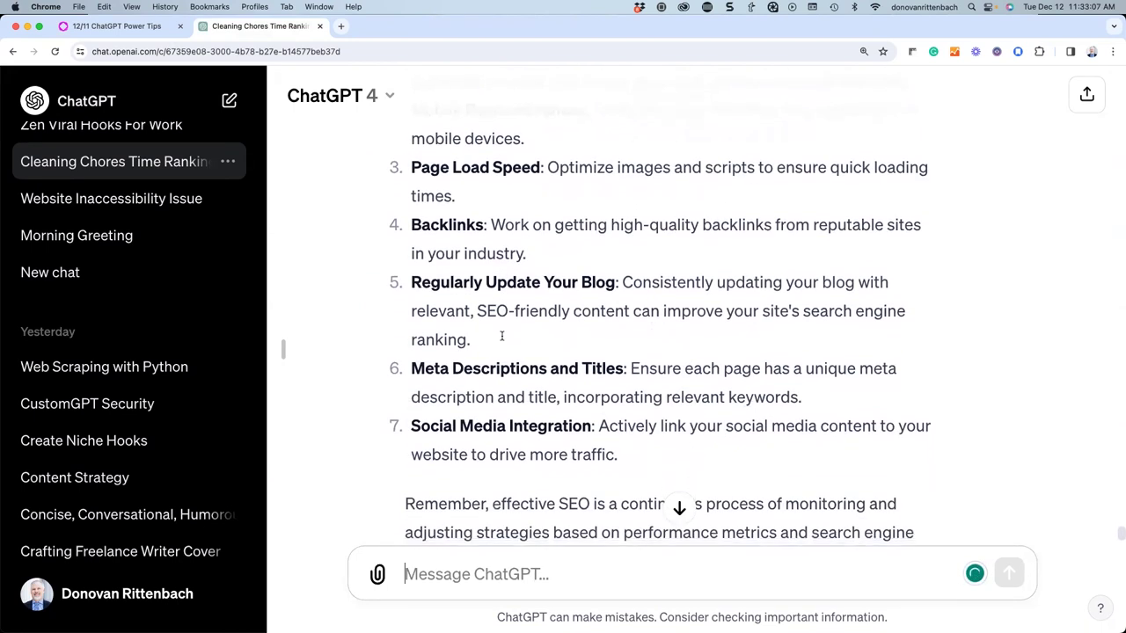
pyautogui.scroll(-2, 503, 343)
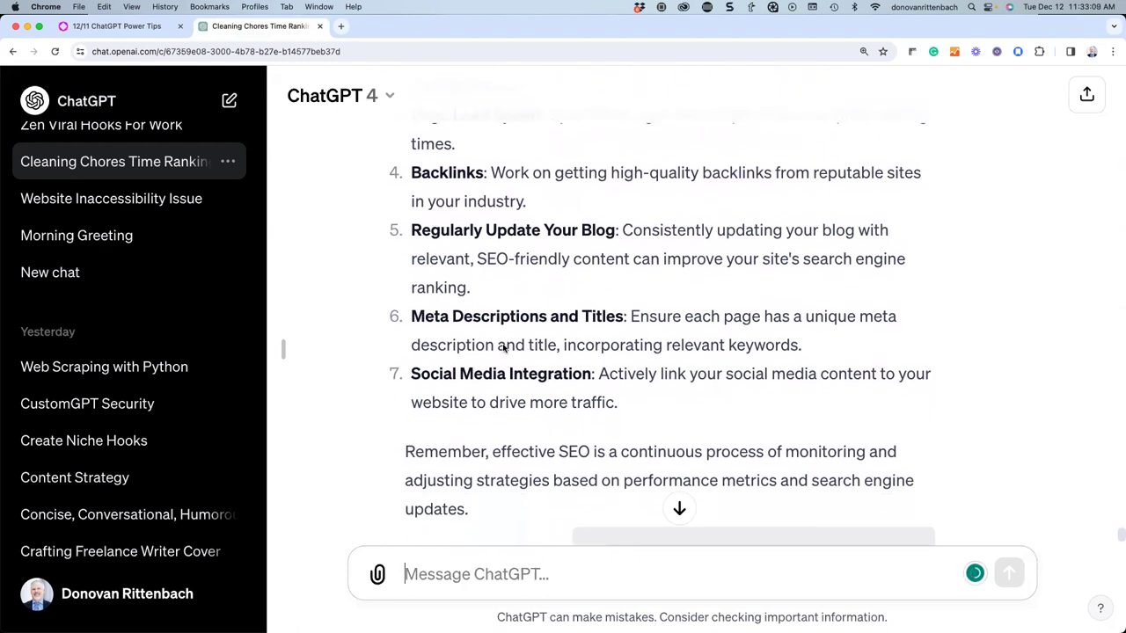
pyautogui.scroll(-1, 369, 393)
pyautogui.scroll(-3, 369, 393)
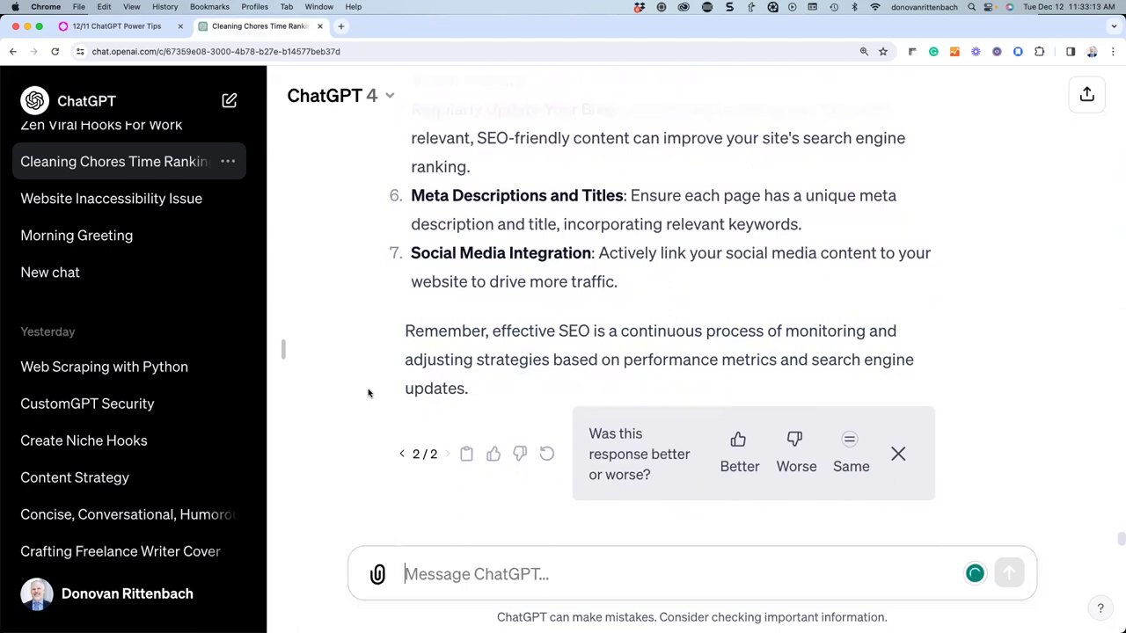
pyautogui.scroll(5, 369, 393)
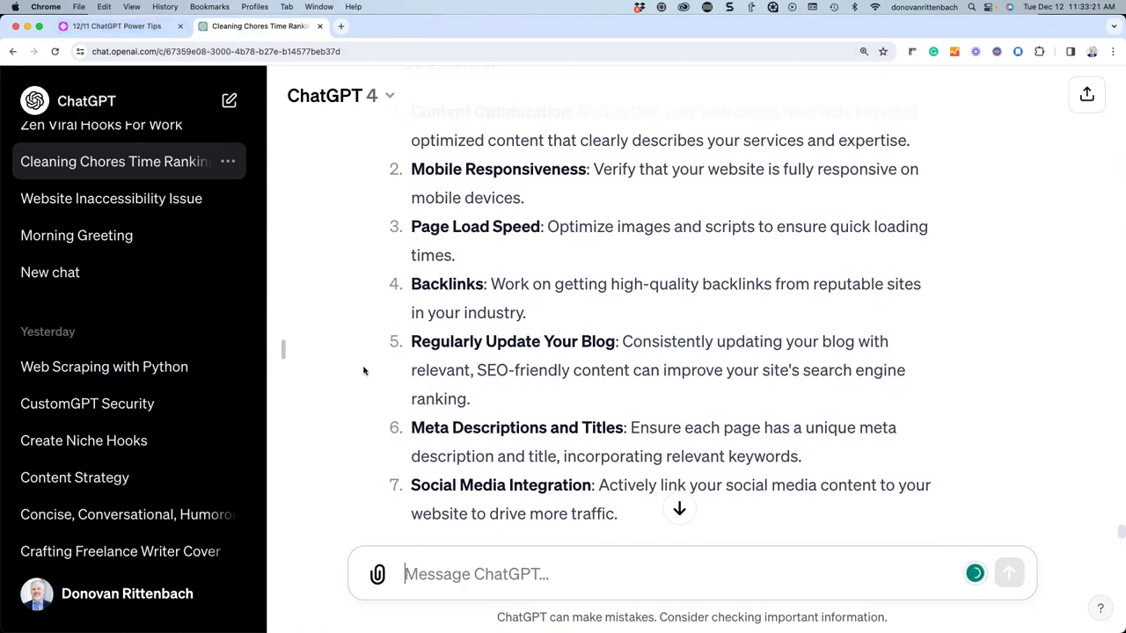
# - Switch to the Tome presentation, advance to "Revise Text You Already Wrote" and highlight its minimal rewrite prompt
pyautogui.click(145, 29)
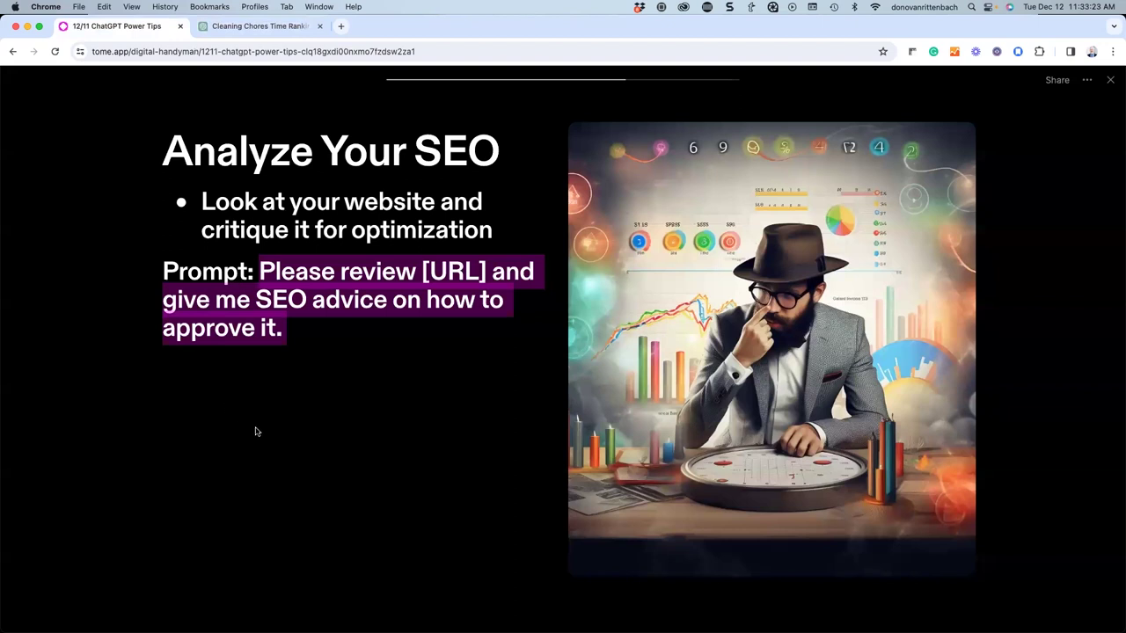
pyautogui.press('Right')
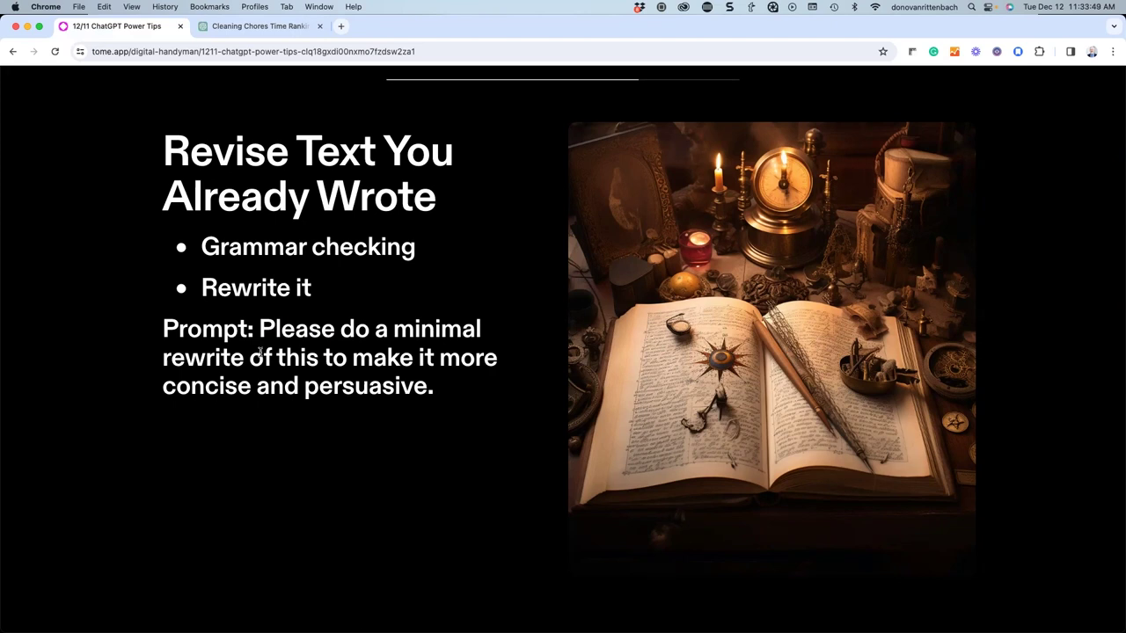
pyautogui.moveTo(260, 327); pyautogui.dragTo(440, 384)
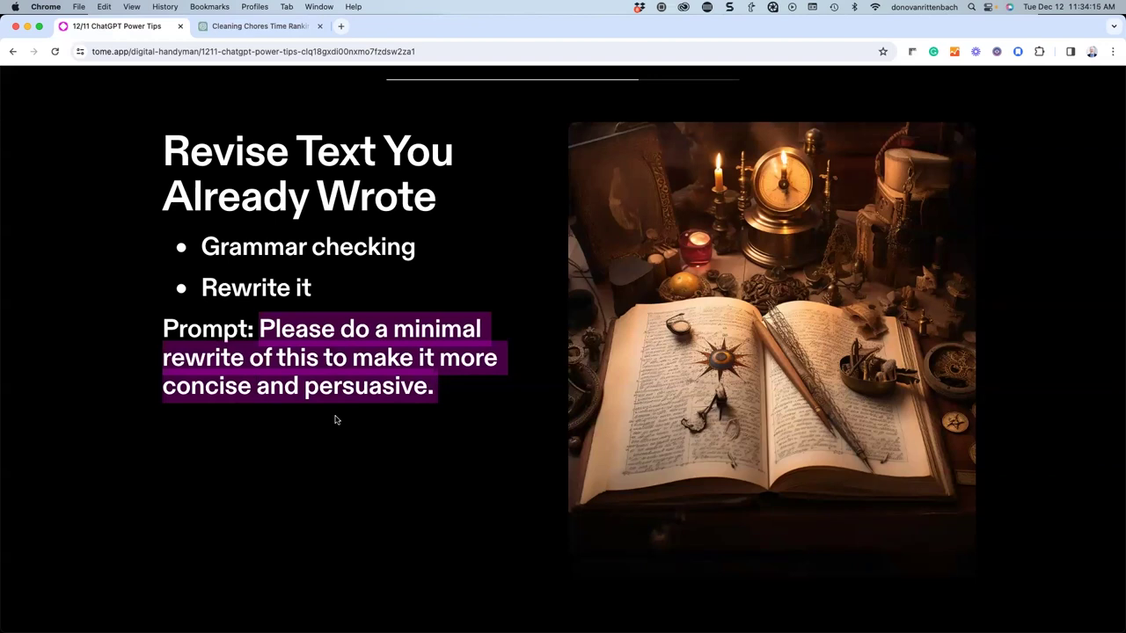
# - Advance the presentation to "Guide Me Step By Step" and send its terms of service prompt in ChatGPT
pyautogui.press('Right')
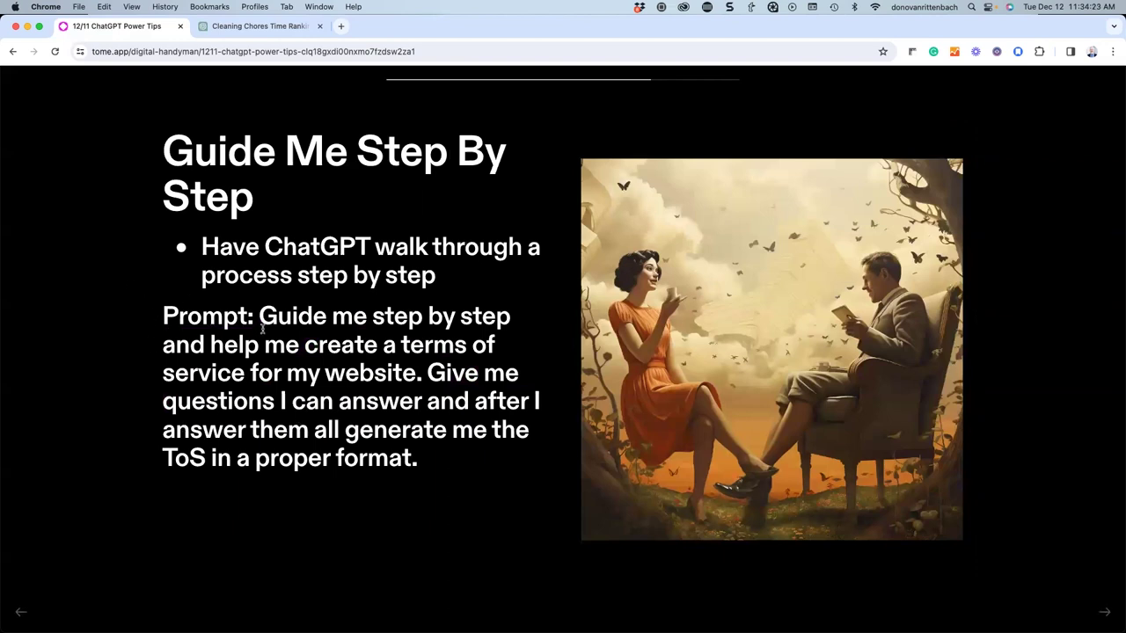
pyautogui.moveTo(262, 317); pyautogui.dragTo(429, 463)
pyautogui.press('super+c')
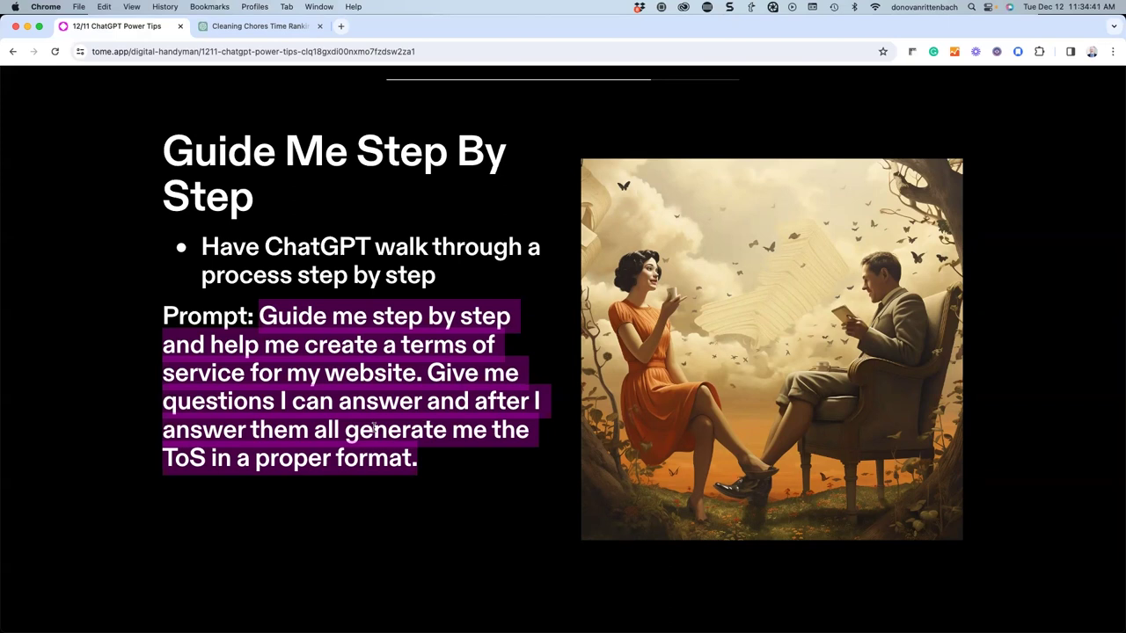
pyautogui.click(256, 26)
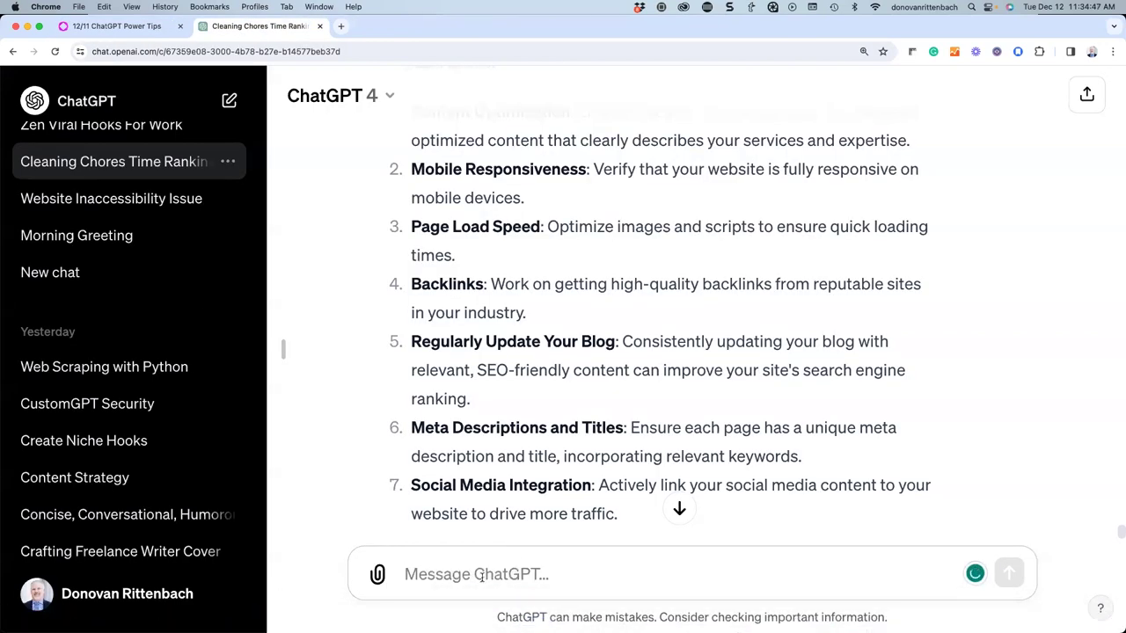
pyautogui.press('super+v')
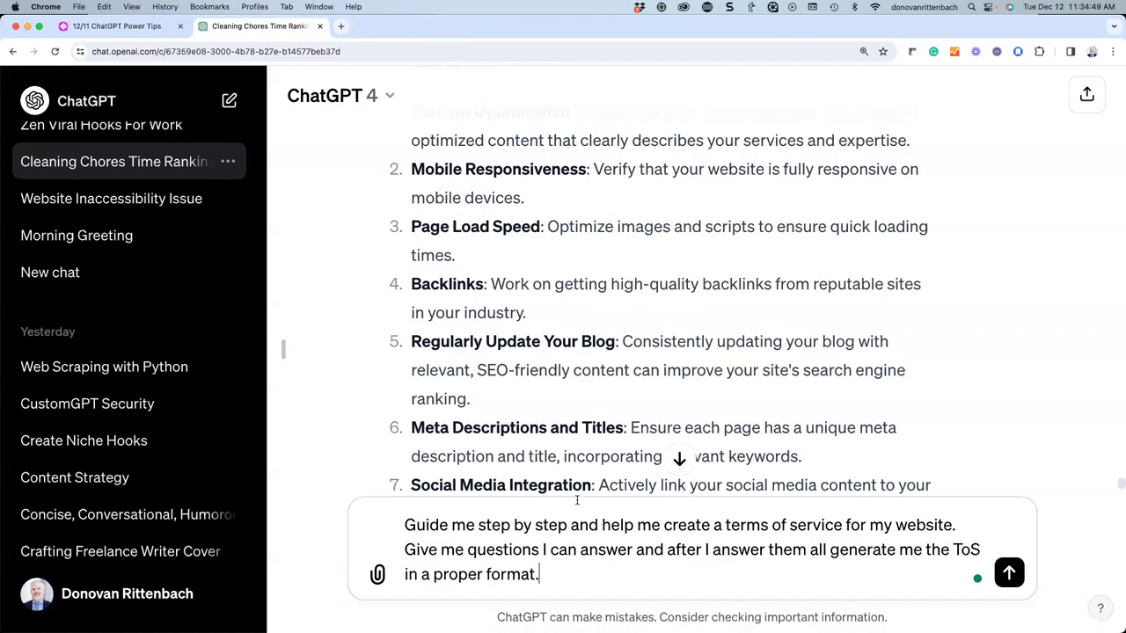
pyautogui.press('Return')
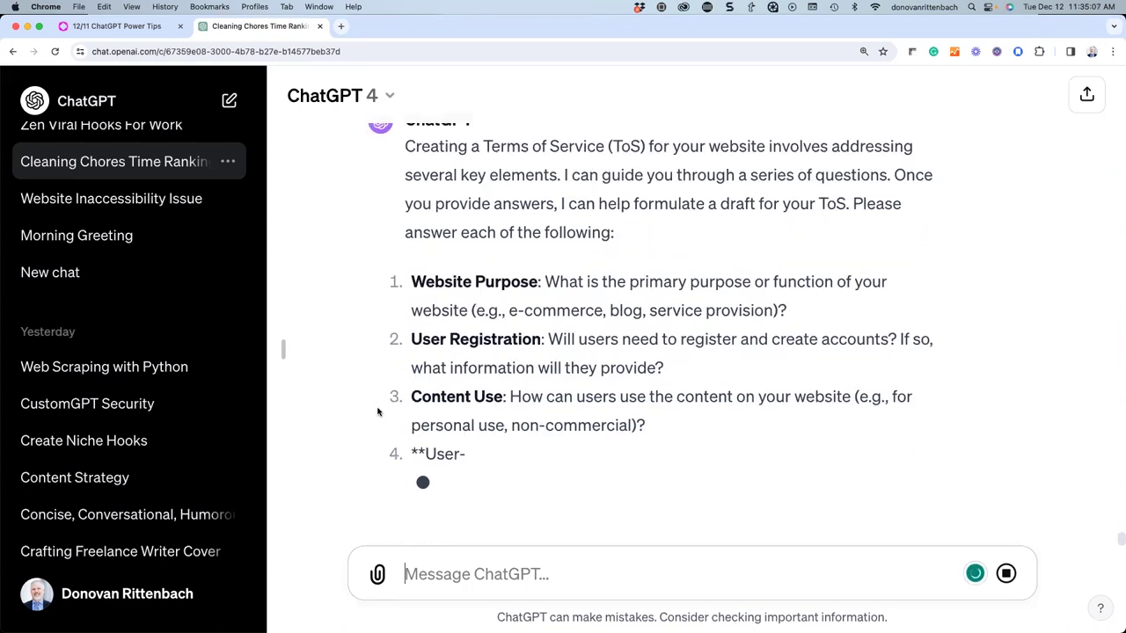
# - Read the first terms of service questions and stop ChatGPT from generating the rest of the response
pyautogui.scroll(2, 412, 313)
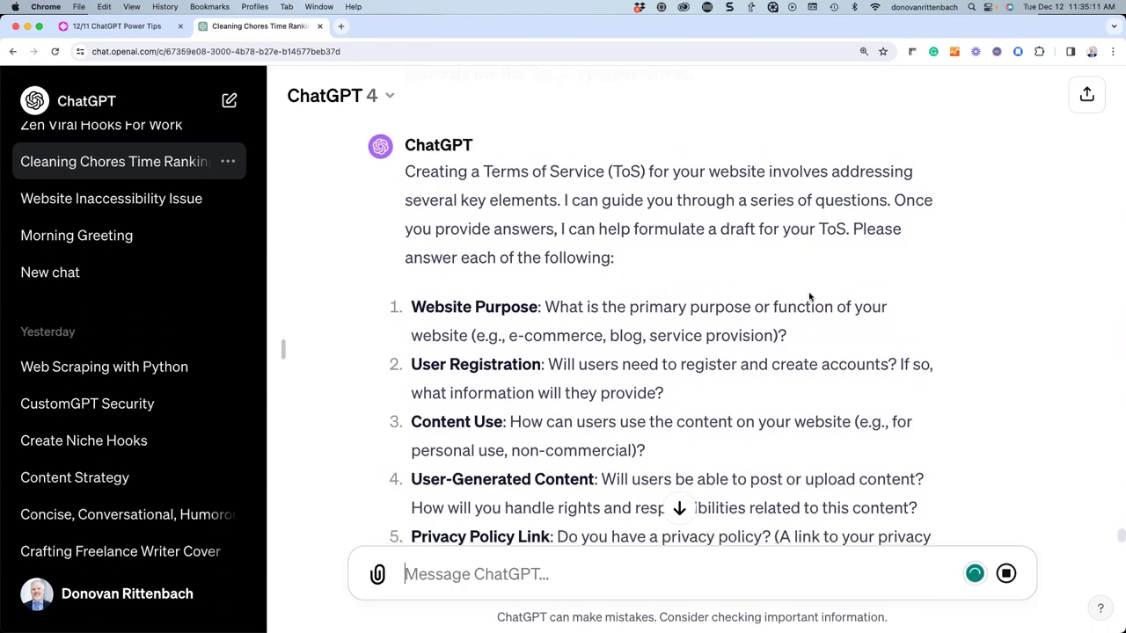
pyautogui.scroll(-3, 809, 302)
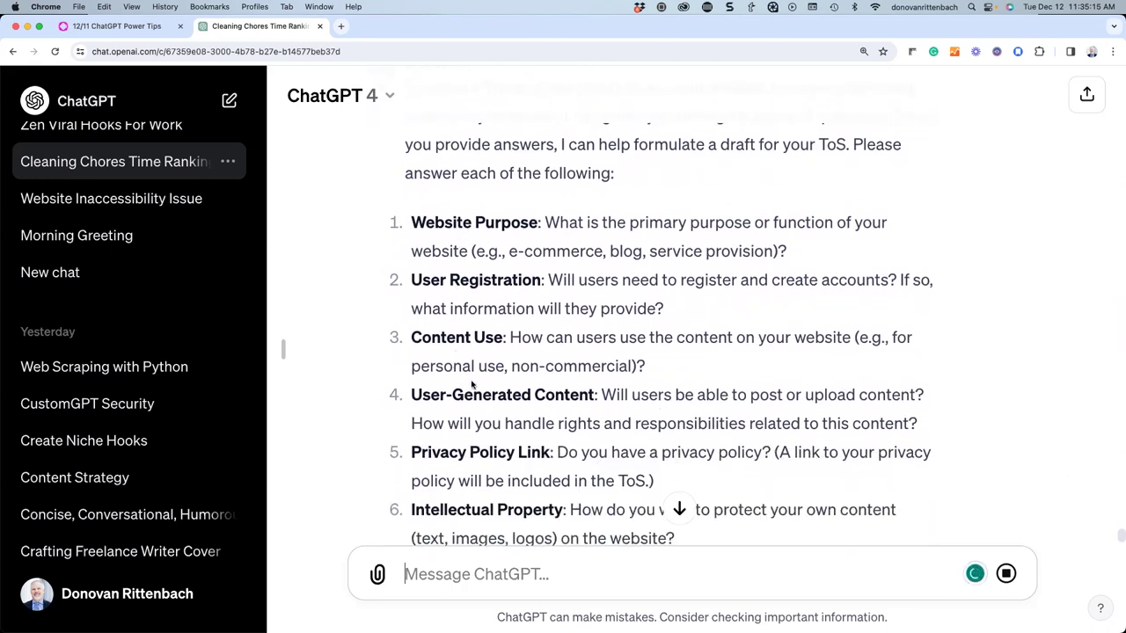
pyautogui.click(1005, 573)
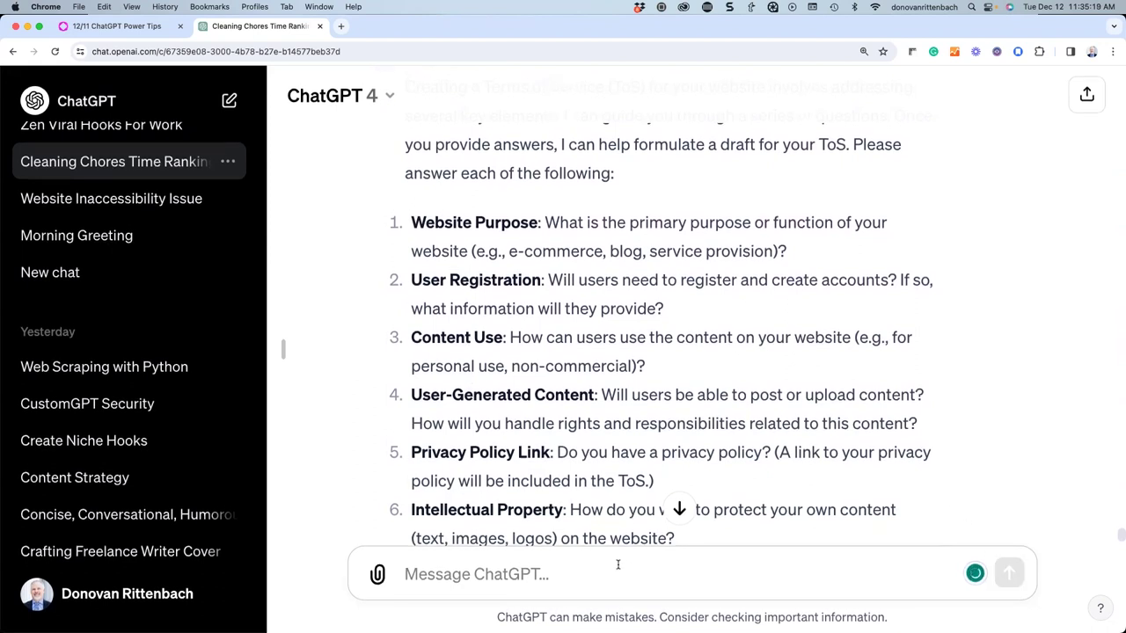
# - Resend the terms of service prompt with ".Wait for me to answer them one by one. After" replacing "and after"
pyautogui.press('super+v')
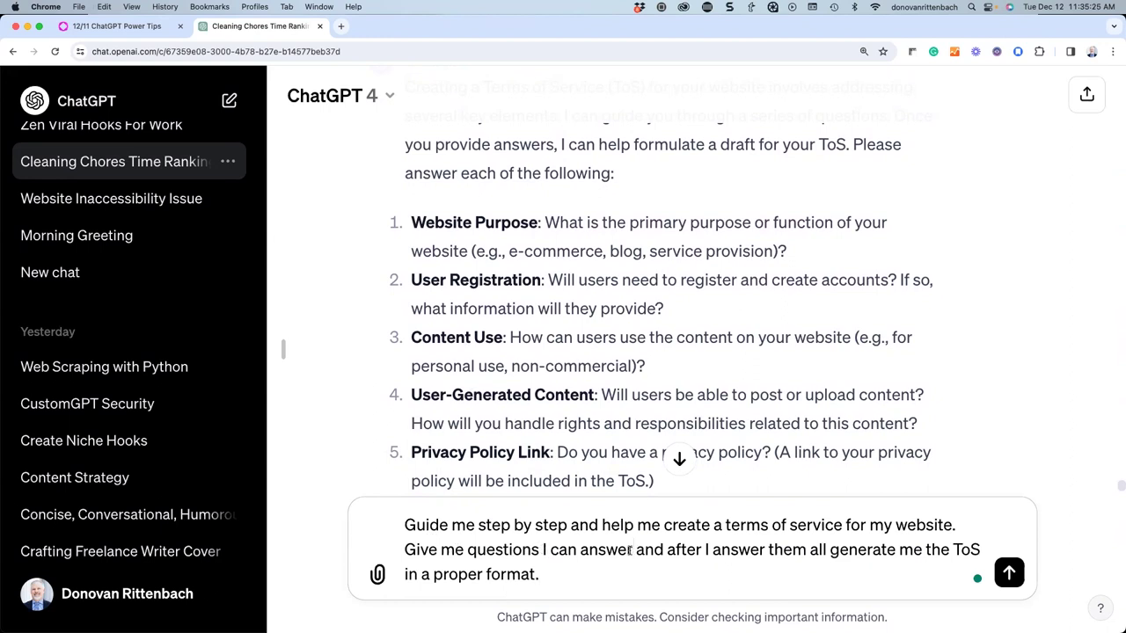
pyautogui.click(630, 549)
pyautogui.write('.Wait for')
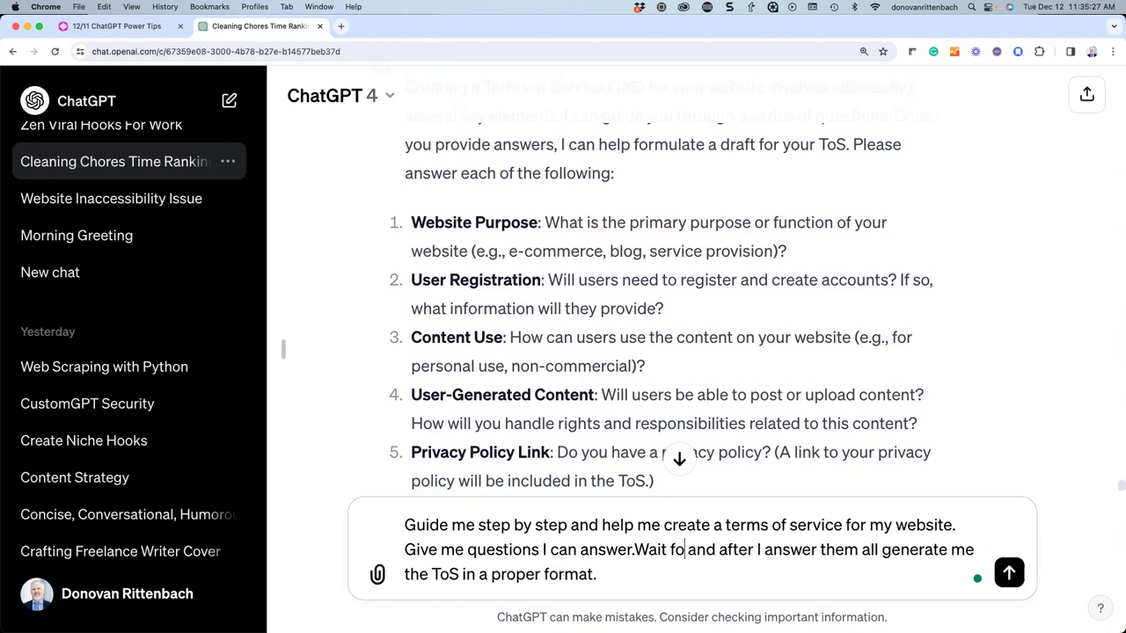
pyautogui.write(' me to answer them')
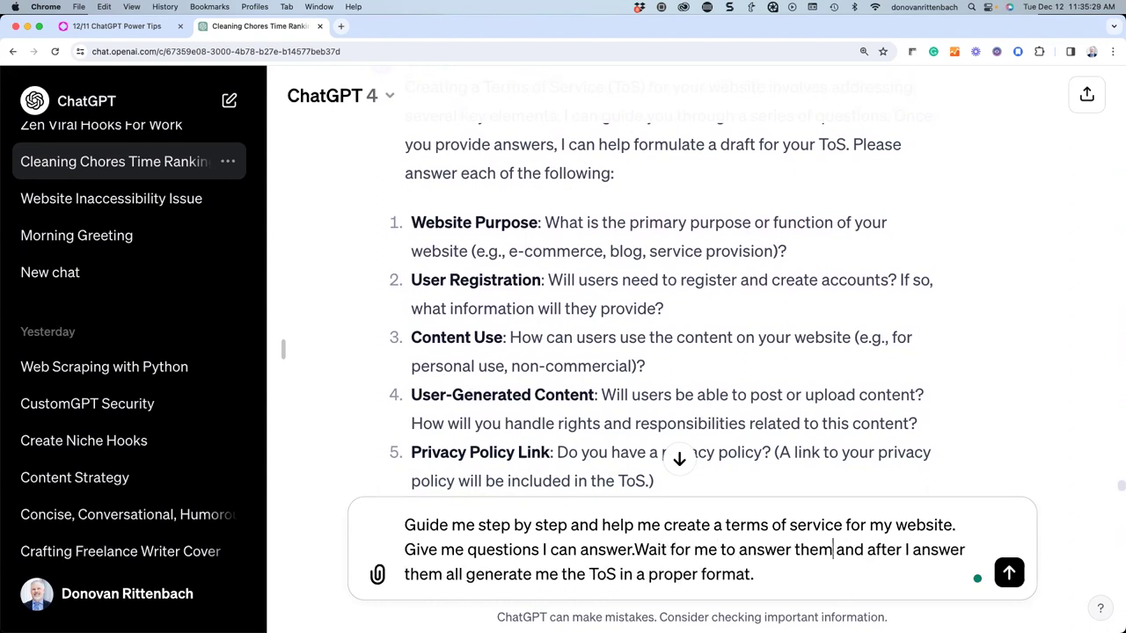
pyautogui.write('.')
pyautogui.moveTo(841, 549); pyautogui.dragTo(883, 550)
pyautogui.write('A')
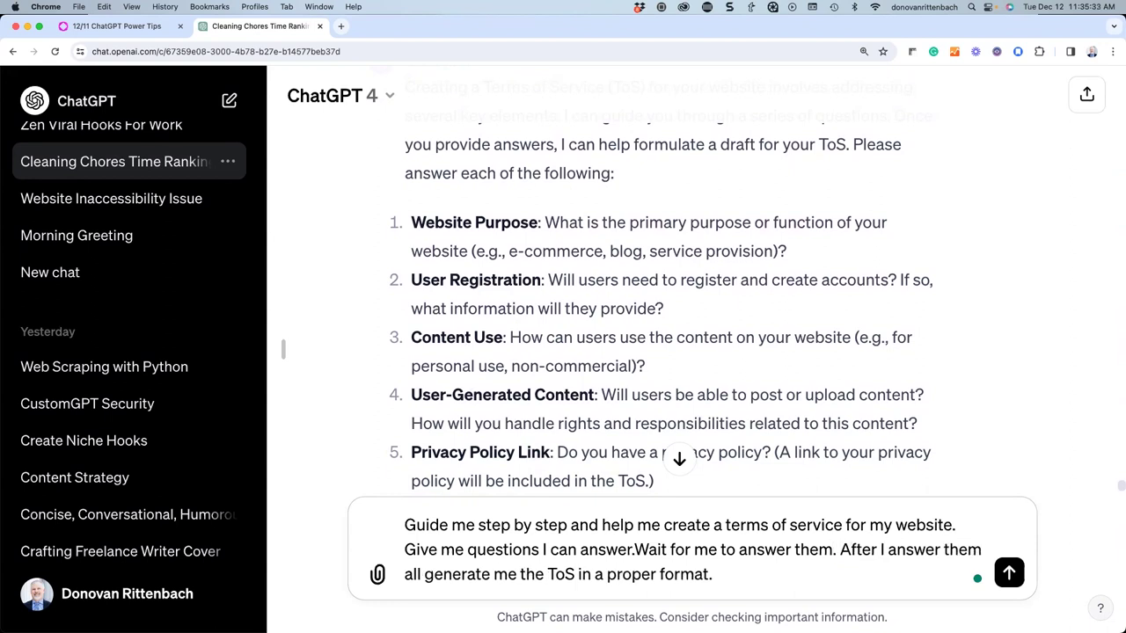
pyautogui.write(' one by one')
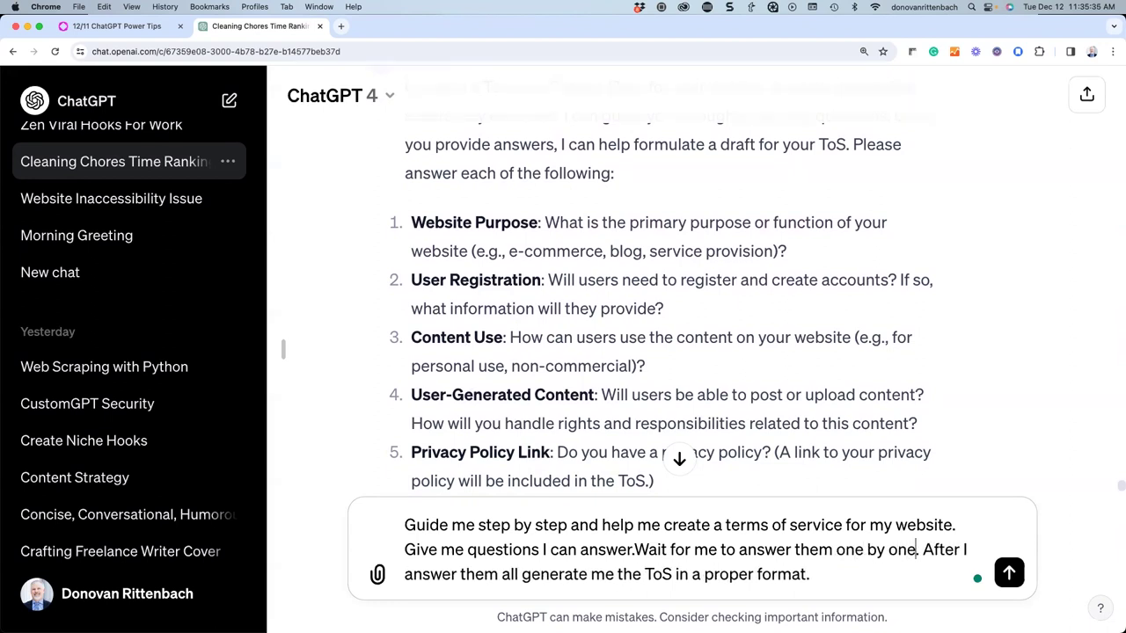
pyautogui.click(809, 573)
pyautogui.press('Return')
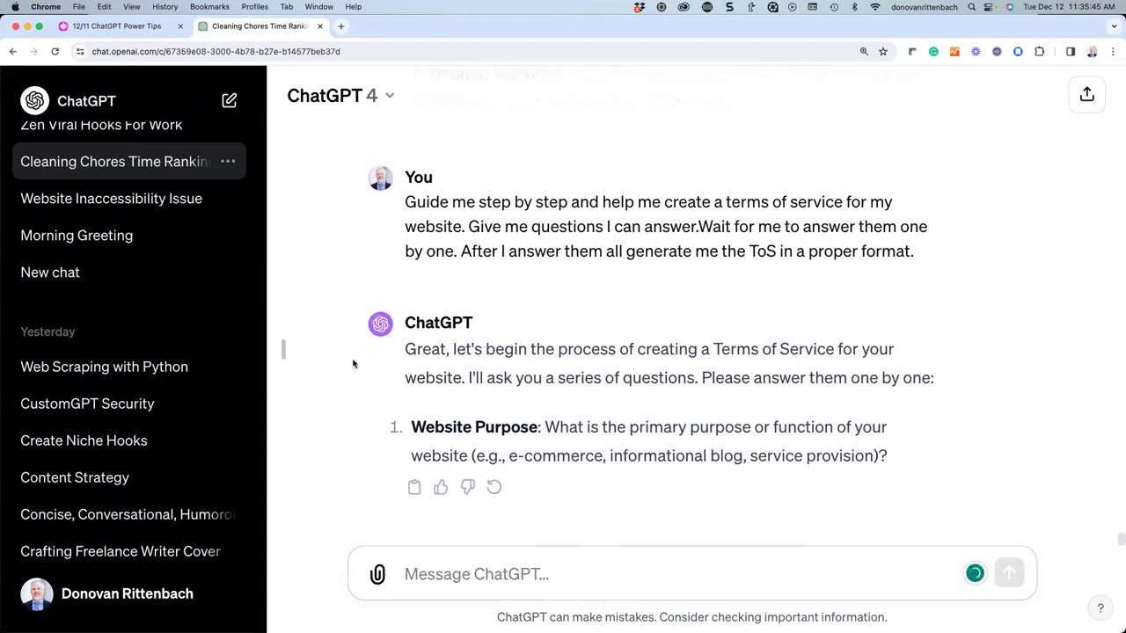
# - Answer ChatGPT's website purpose question with "Ecommerce"
pyautogui.click(476, 562)
pyautogui.write('Ecommerce')
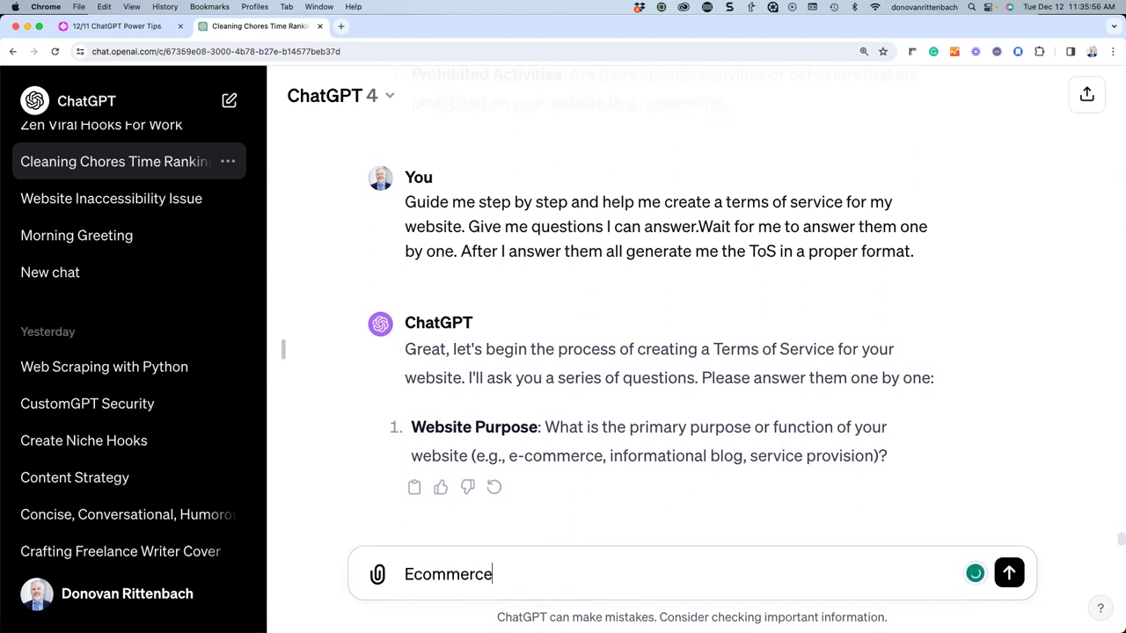
pyautogui.press('Return')
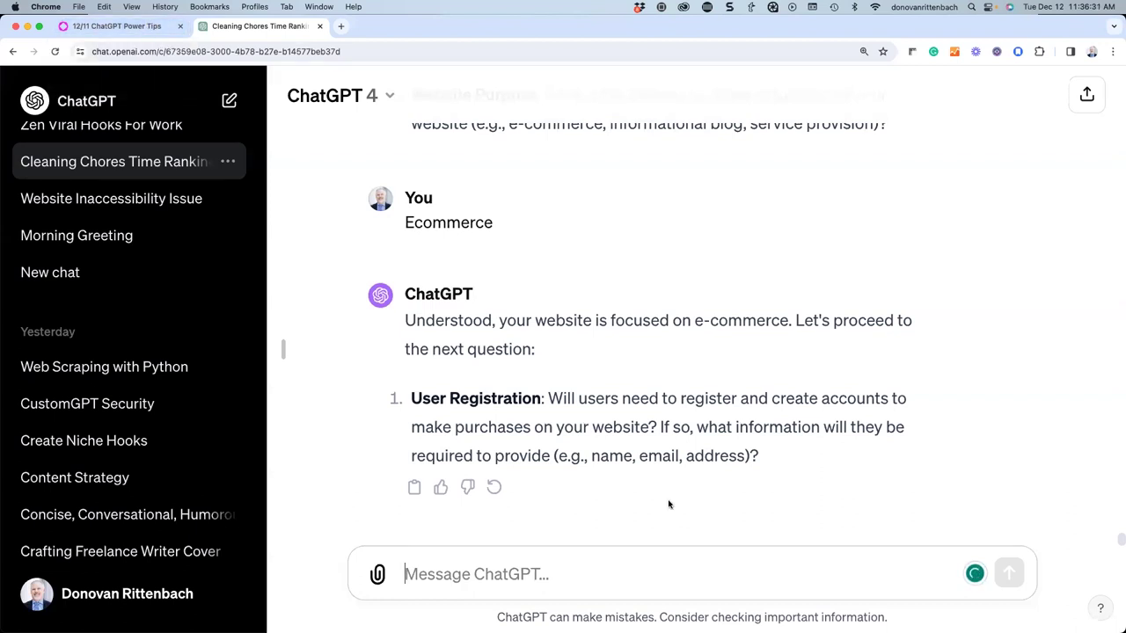
# - End the terms of service questioning by sending "stop this line of inquiry"
pyautogui.write('stop ')
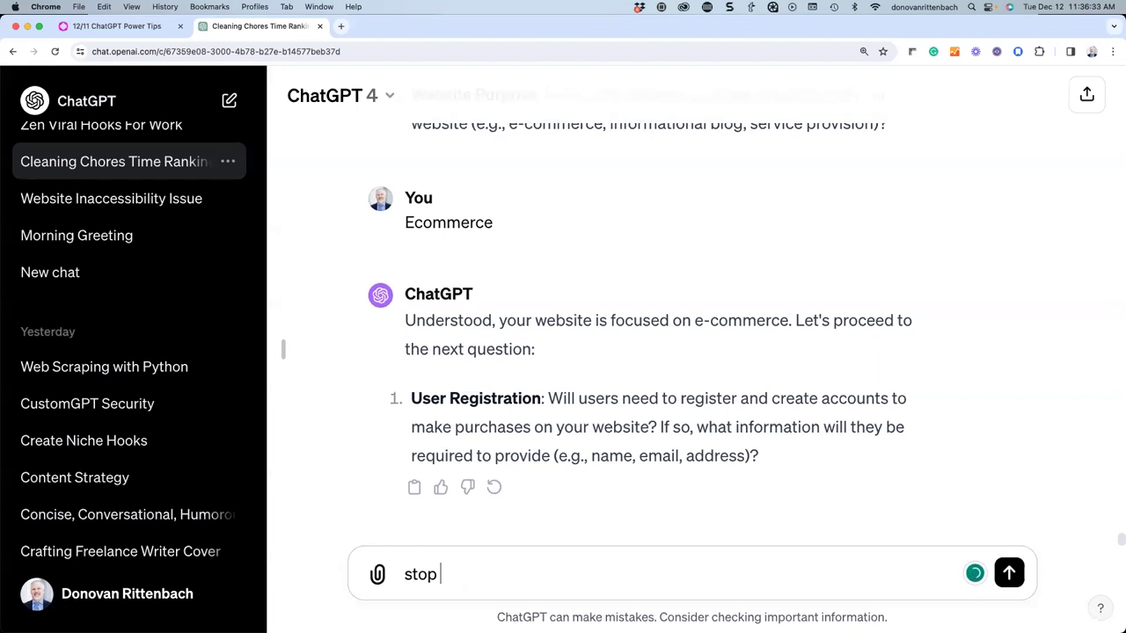
pyautogui.write('this line of inquiry')
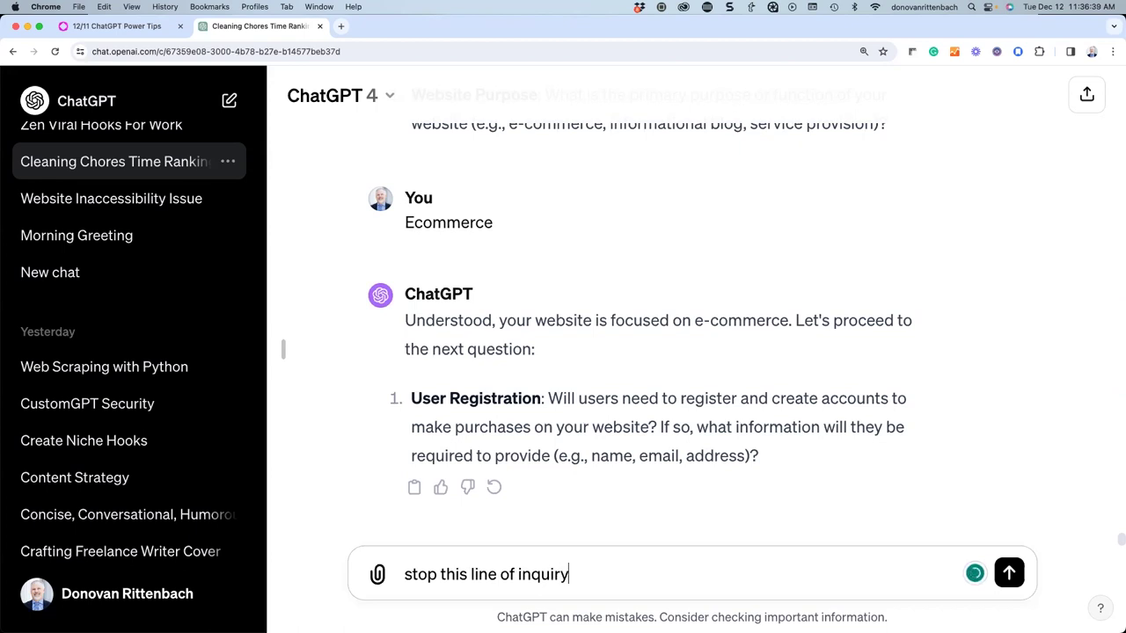
pyautogui.press('Return')
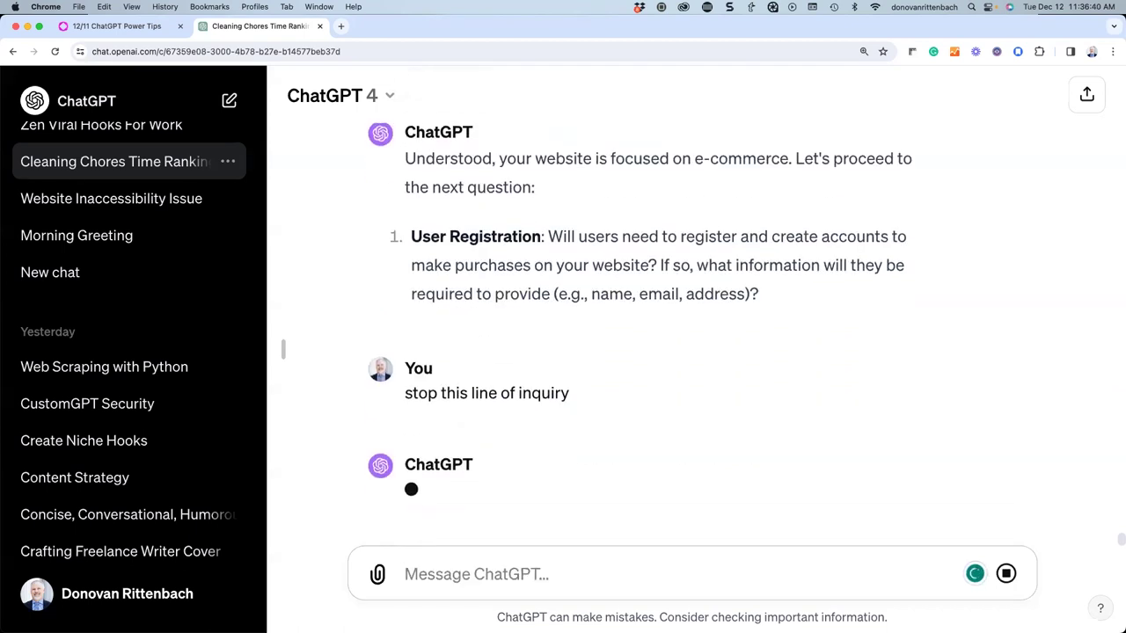
# - Switch to the Tome presentation, advance to "Storytelling" and copy its Elon Musk and Darth Vader dialog prompt into the ChatGPT message
pyautogui.click(130, 29)
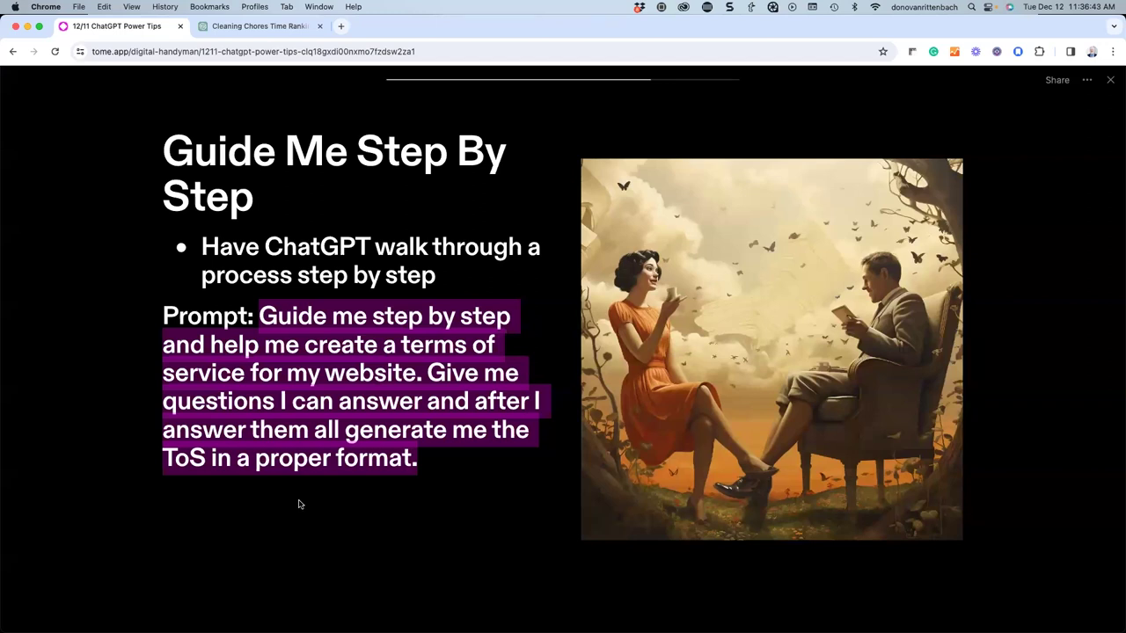
pyautogui.press('Right')
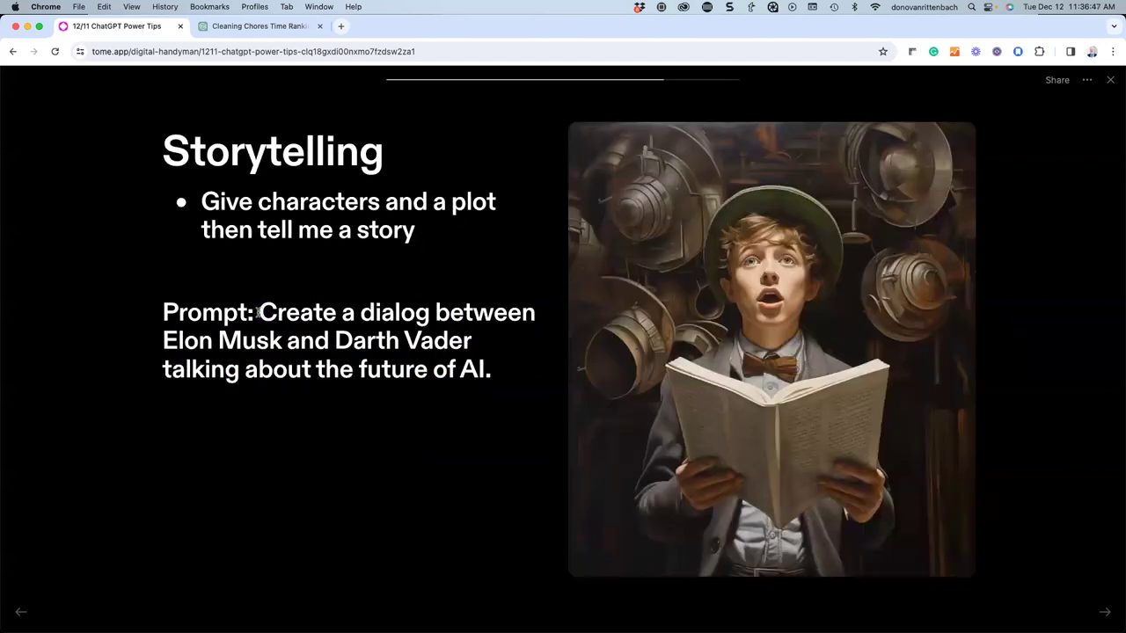
pyautogui.moveTo(258, 312); pyautogui.dragTo(482, 370)
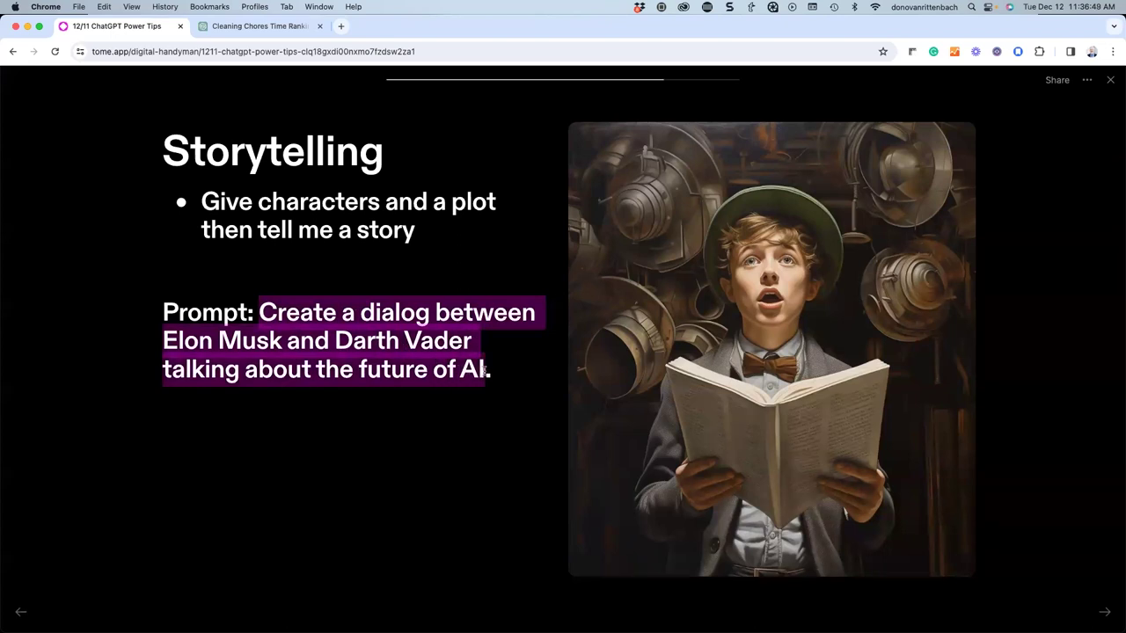
pyautogui.press('super+c')
pyautogui.click(256, 26)
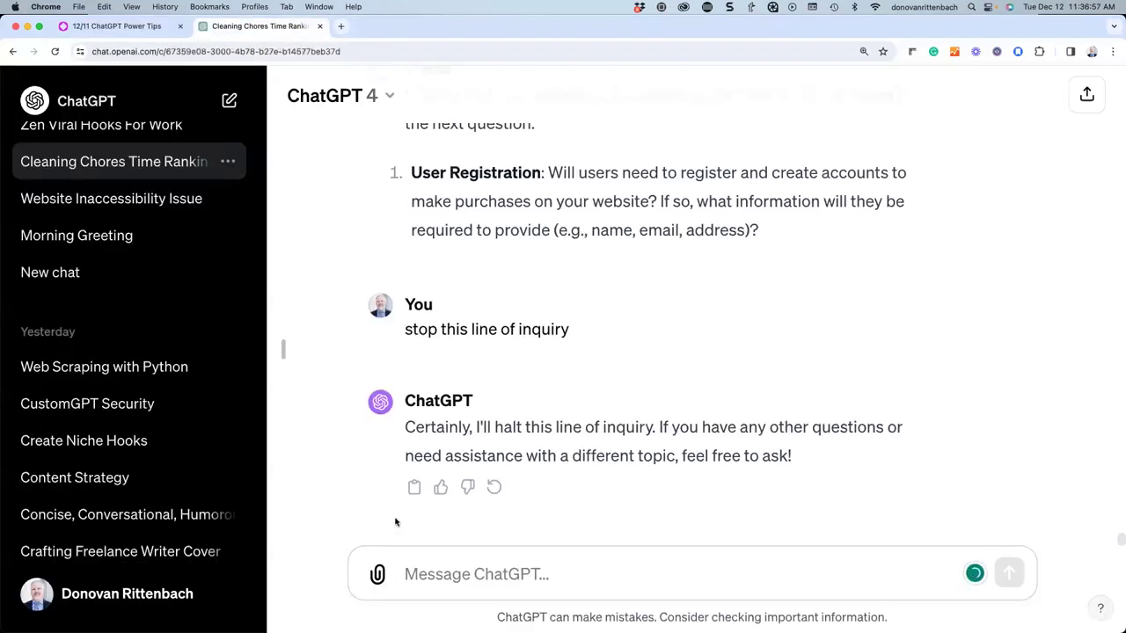
pyautogui.click(432, 573)
pyautogui.press('super+v')
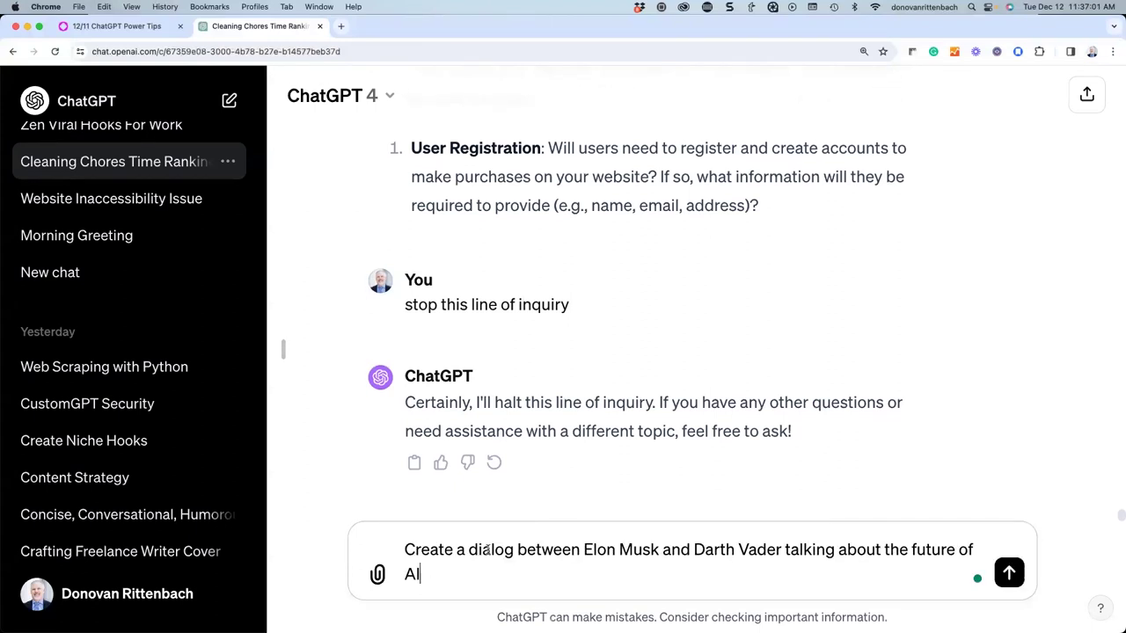
# - Reword the unsent prompt as "Create a story about Elon Musk and his plan to take over the world with AI"
pyautogui.moveTo(516, 550); pyautogui.dragTo(469, 549)
pyautogui.write('story abo')
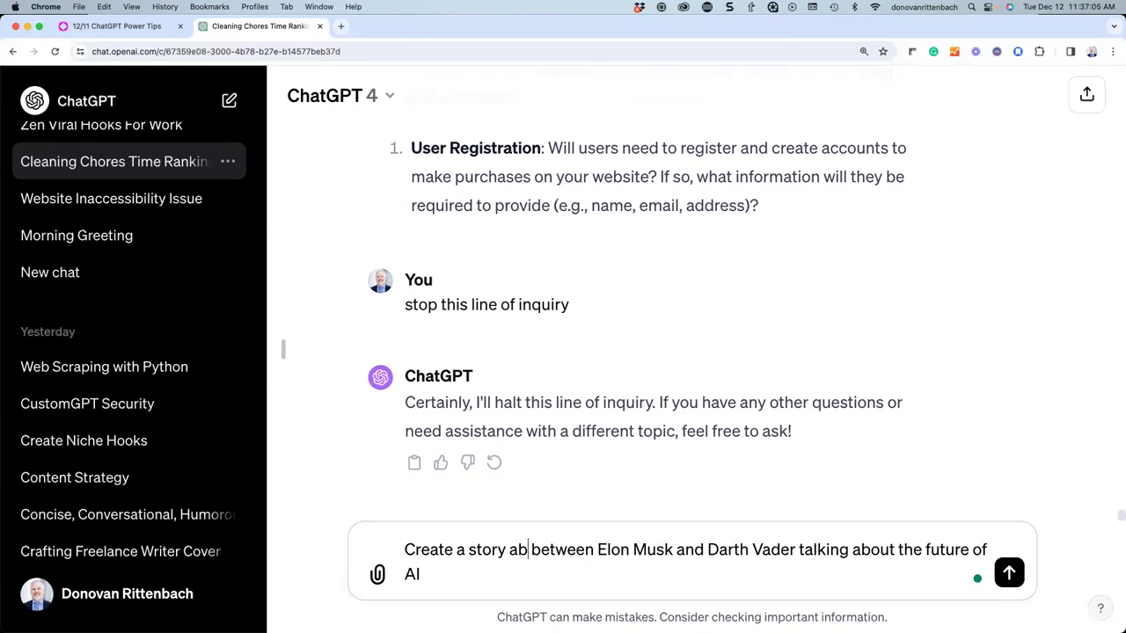
pyautogui.write('ut Elon Musk')
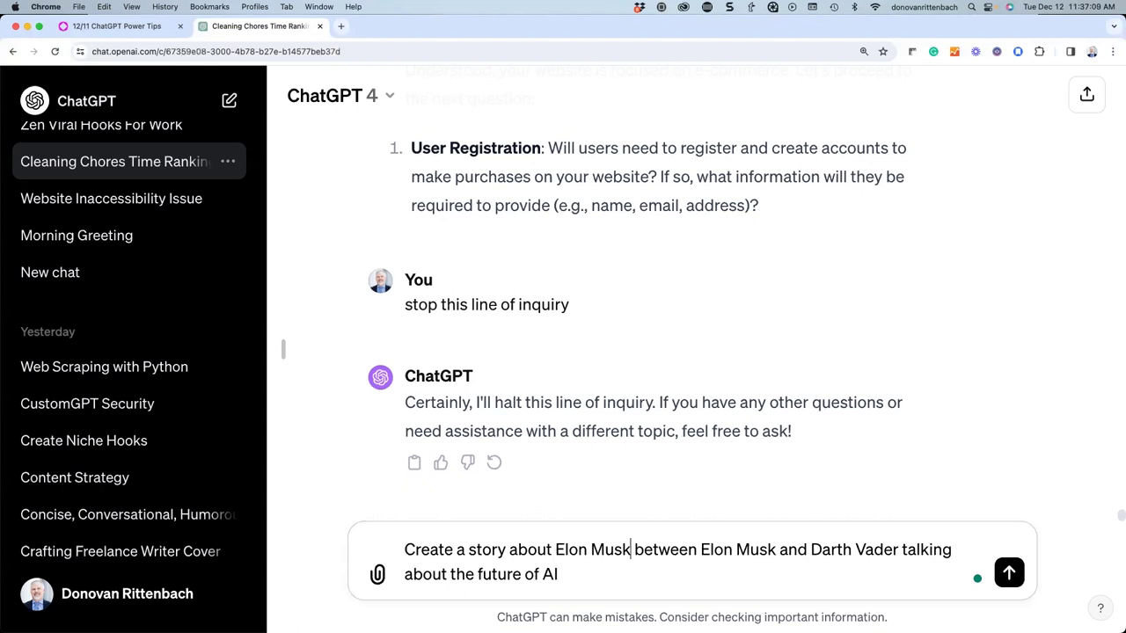
pyautogui.keyDown('shift'); pyautogui.click(901, 551); pyautogui.keyUp('shift')
pyautogui.press('BackSpace')
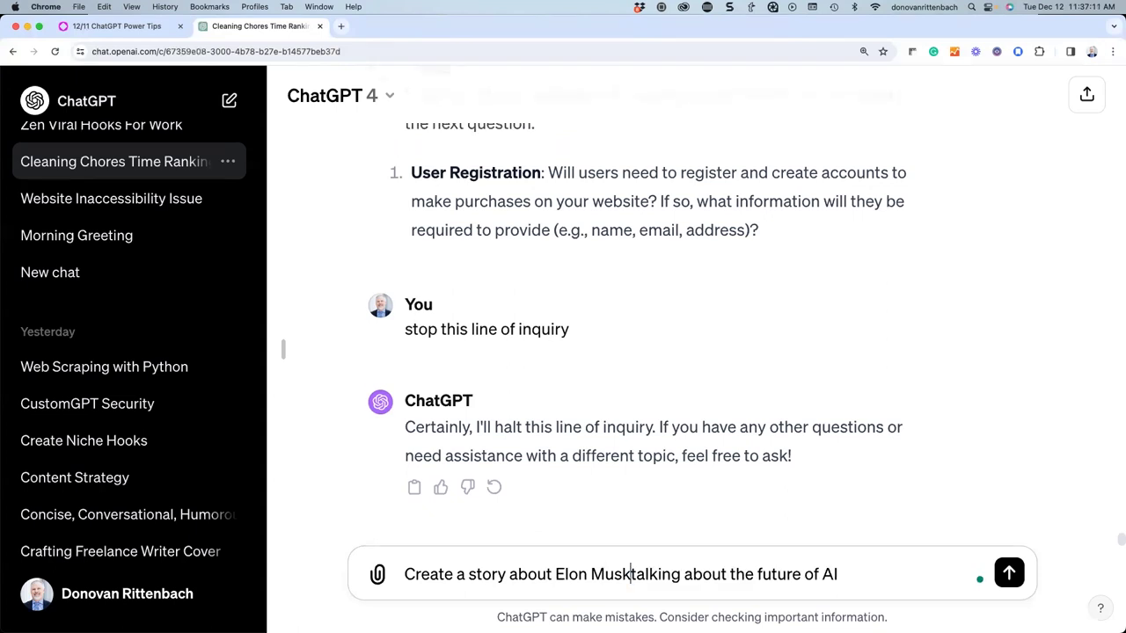
pyautogui.write('and his plan to ')
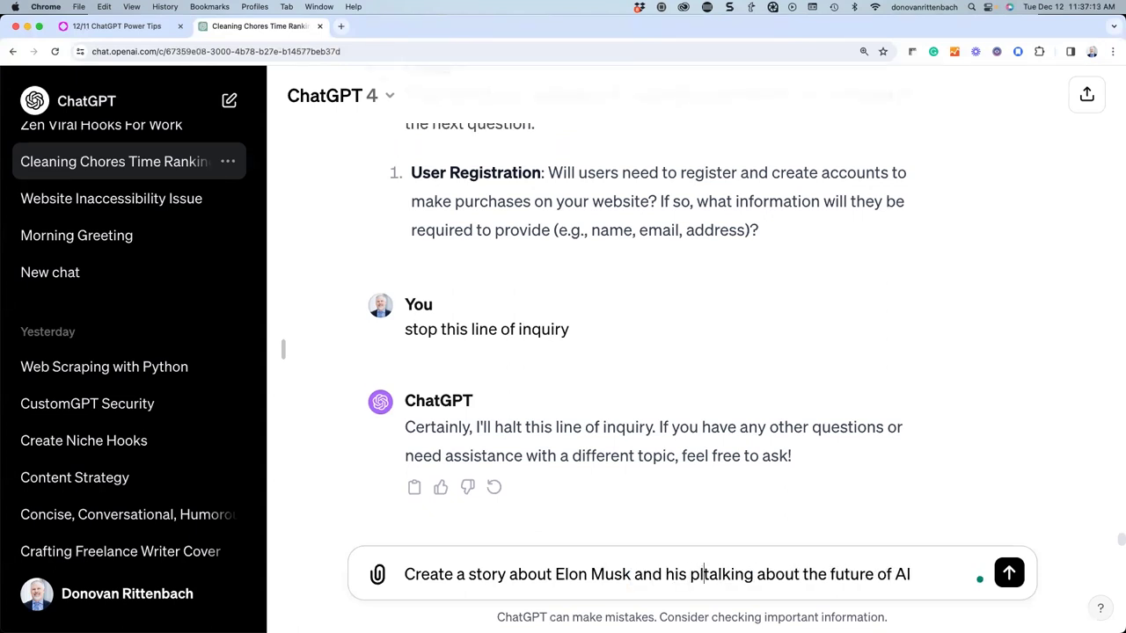
pyautogui.write('take over the worl')
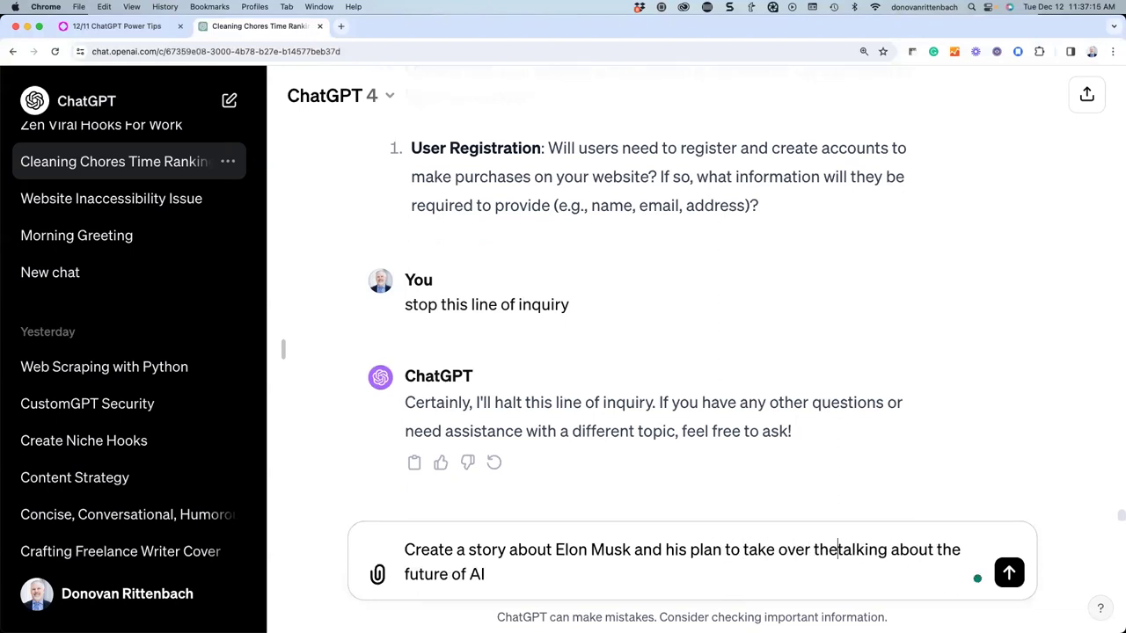
pyautogui.write('d with')
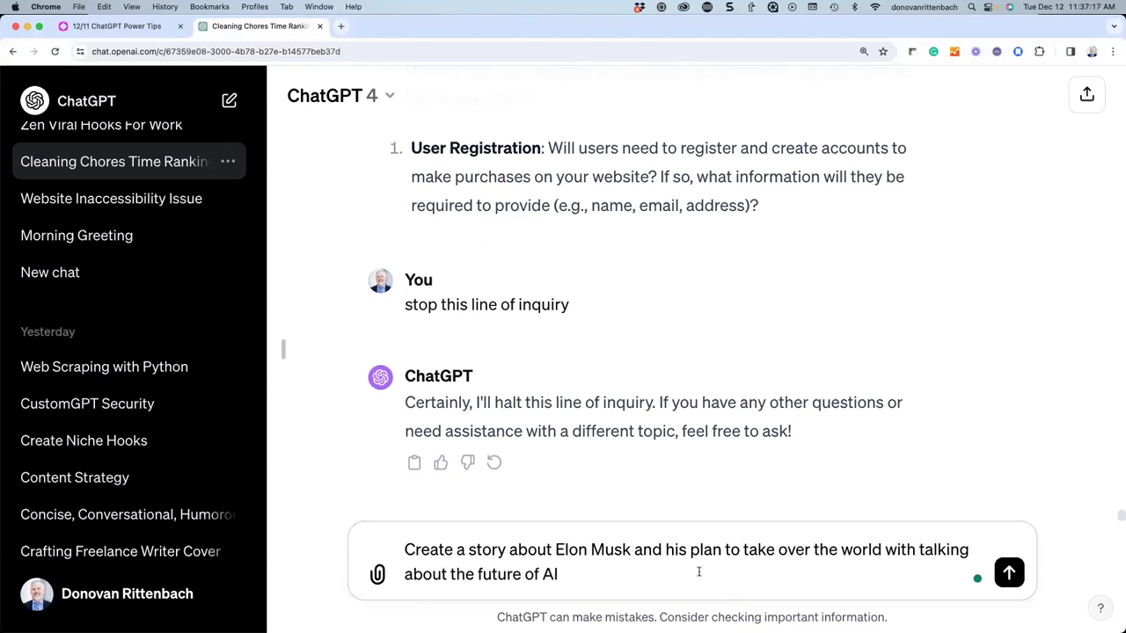
pyautogui.keyDown('shift'); pyautogui.click(541, 574); pyautogui.keyUp('shift')
pyautogui.press('BackSpace')
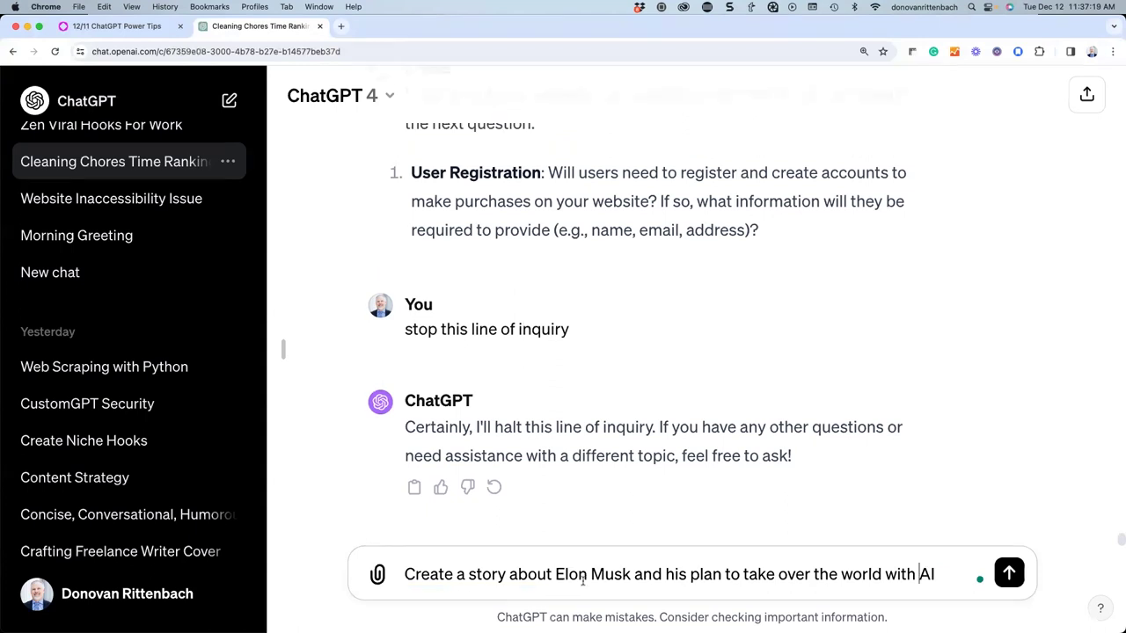
pyautogui.click(943, 572)
# - Replace the draft with "Tell me a christmas story about a small child who gets help from my organization to have a full christmas dinner." and send it
pyautogui.moveTo(934, 573); pyautogui.dragTo(380, 577)
pyautogui.write('Tell me a s')
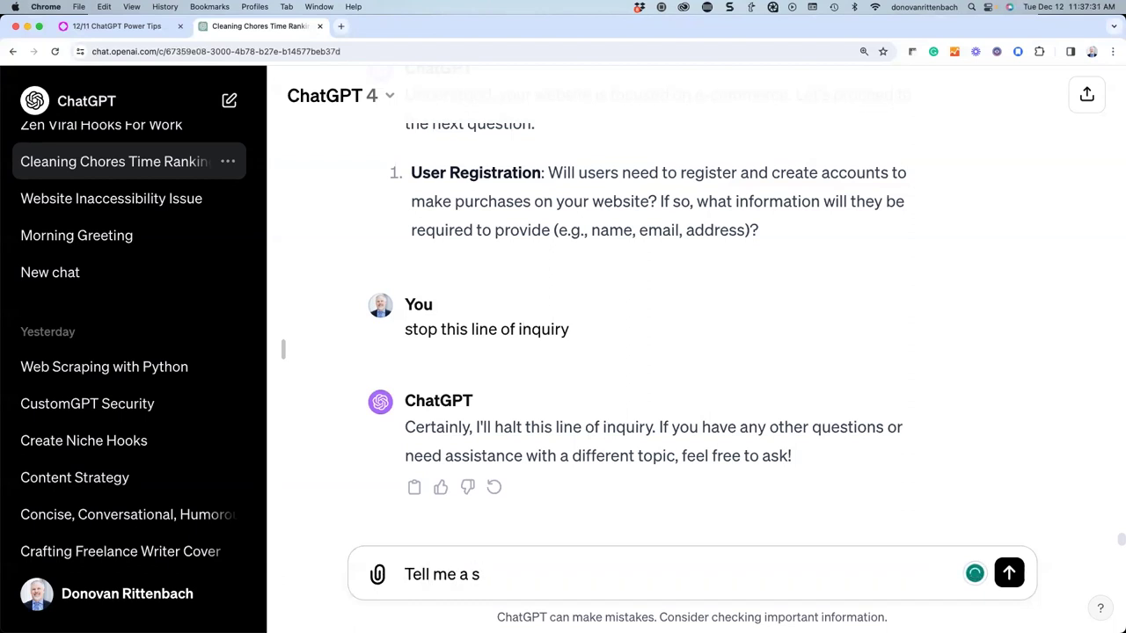
pyautogui.press('BackSpace')
pyautogui.write('christmas story about a small ')
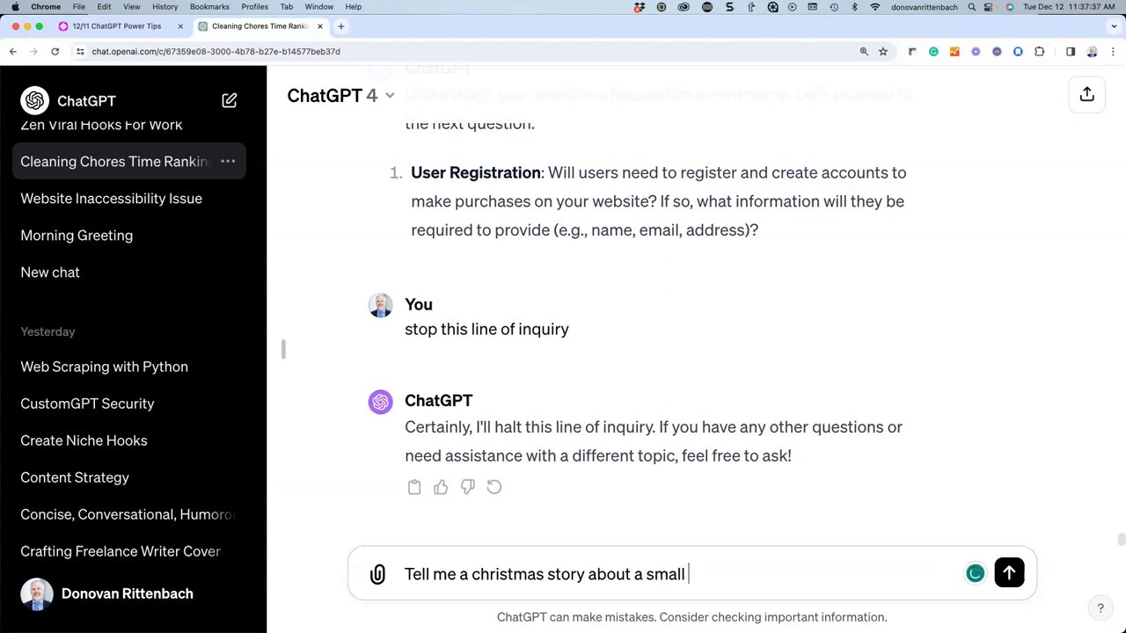
pyautogui.write('child who ')
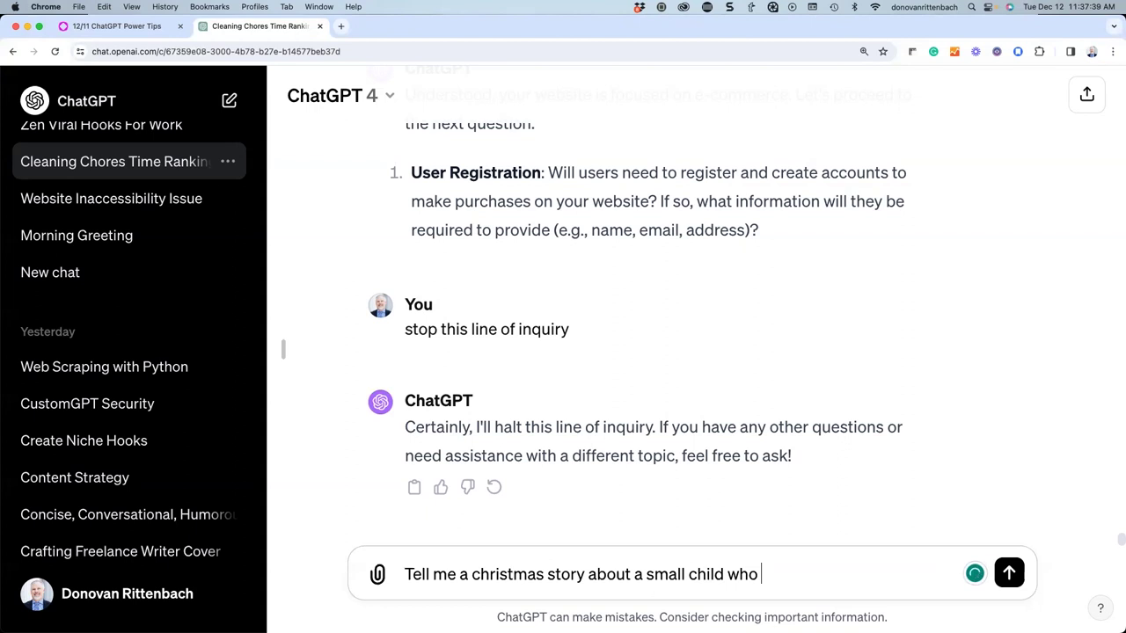
pyautogui.write('gets help from ')
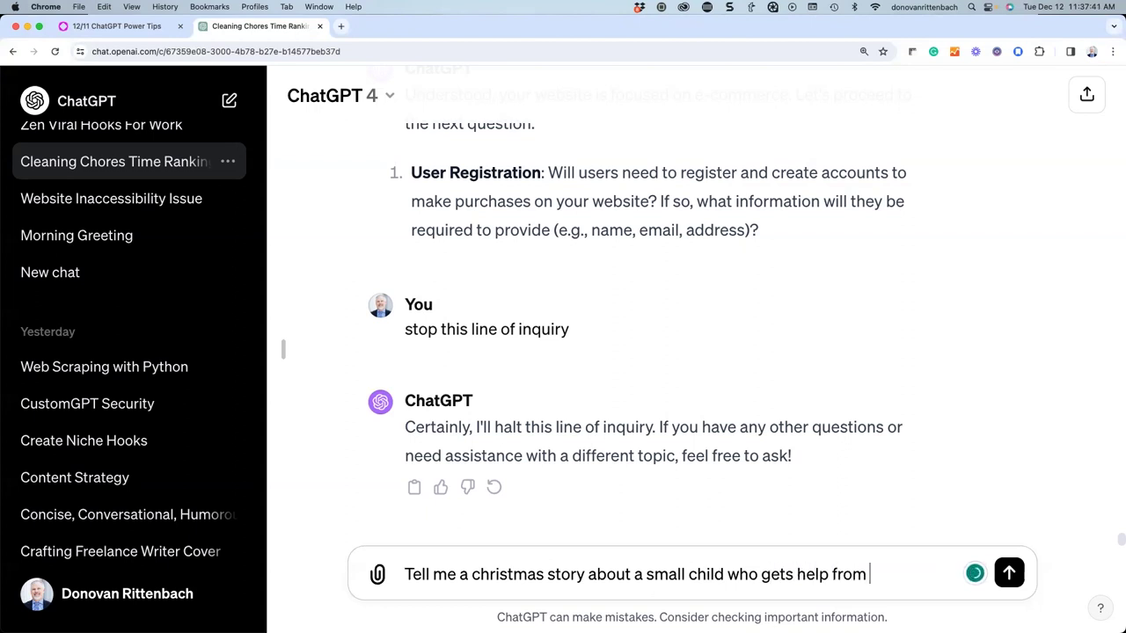
pyautogui.write('my o')
pyautogui.press('BackSpace')
pyautogui.press('BackSpace')
pyautogui.write('organization ')
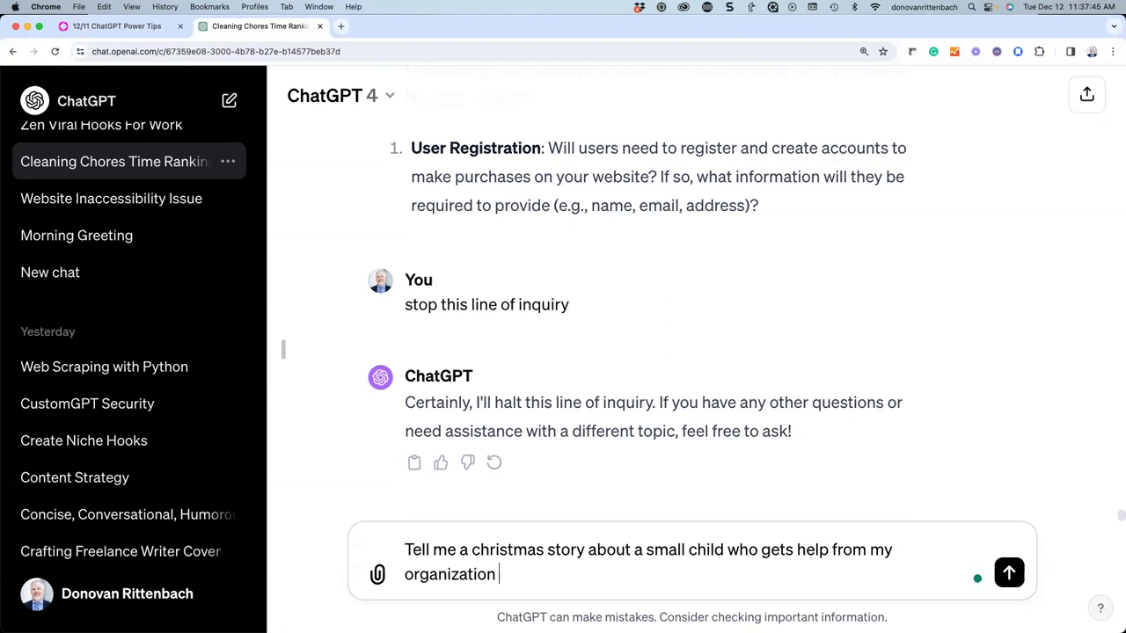
pyautogui.write('to have a full ')
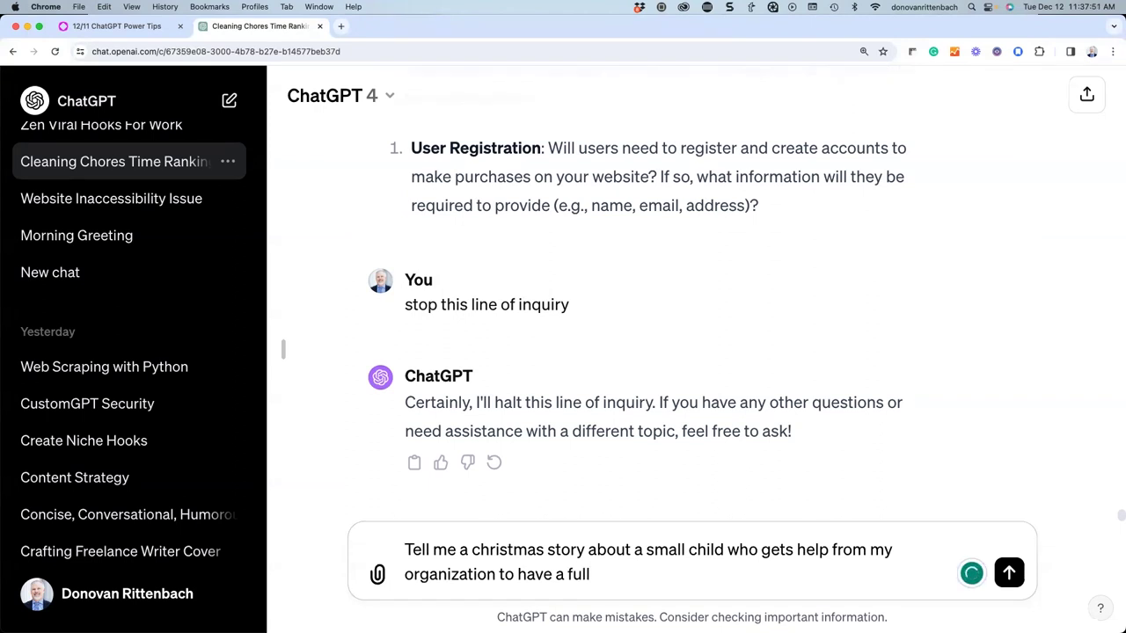
pyautogui.write('christmas dinner.')
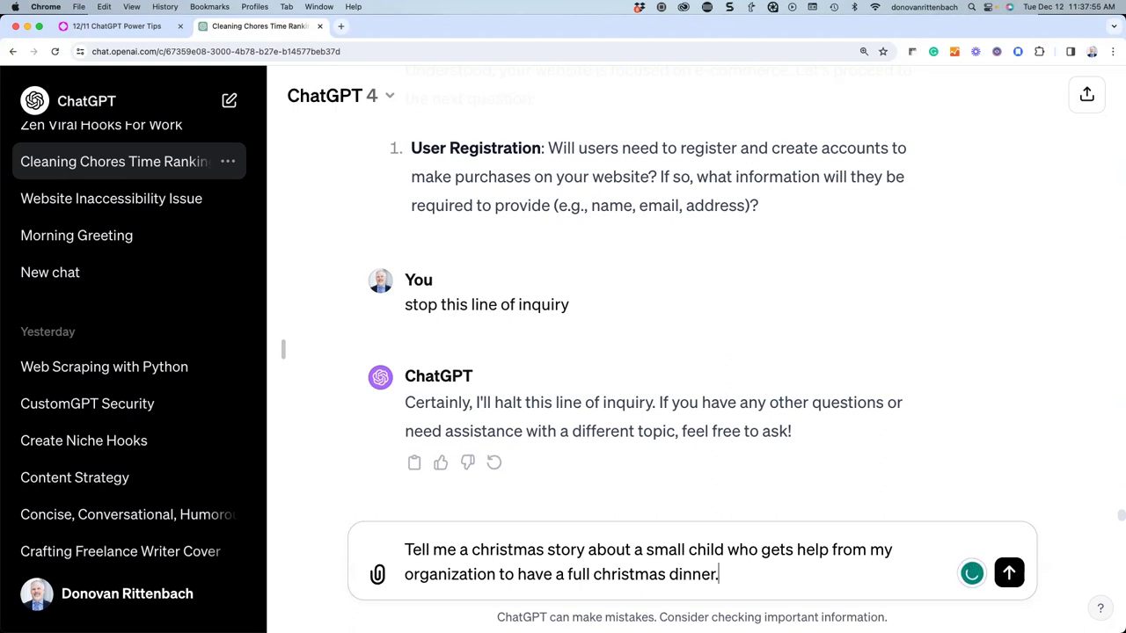
pyautogui.press('Return')
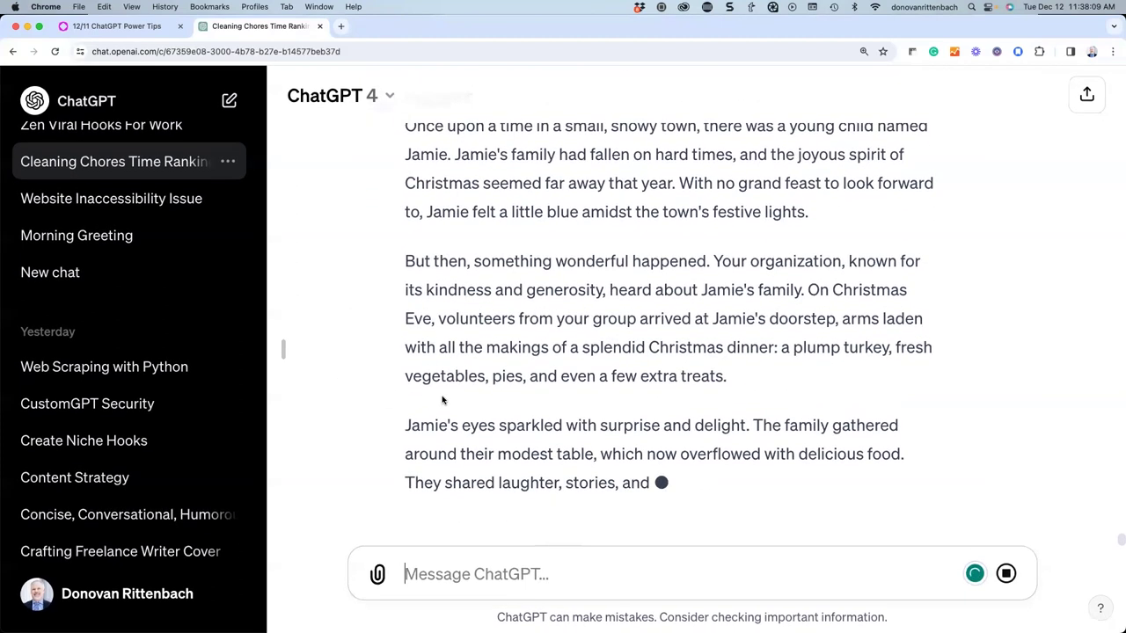
# - Read the generated Christmas story from its opening paragraph onward
pyautogui.scroll(3, 444, 398)
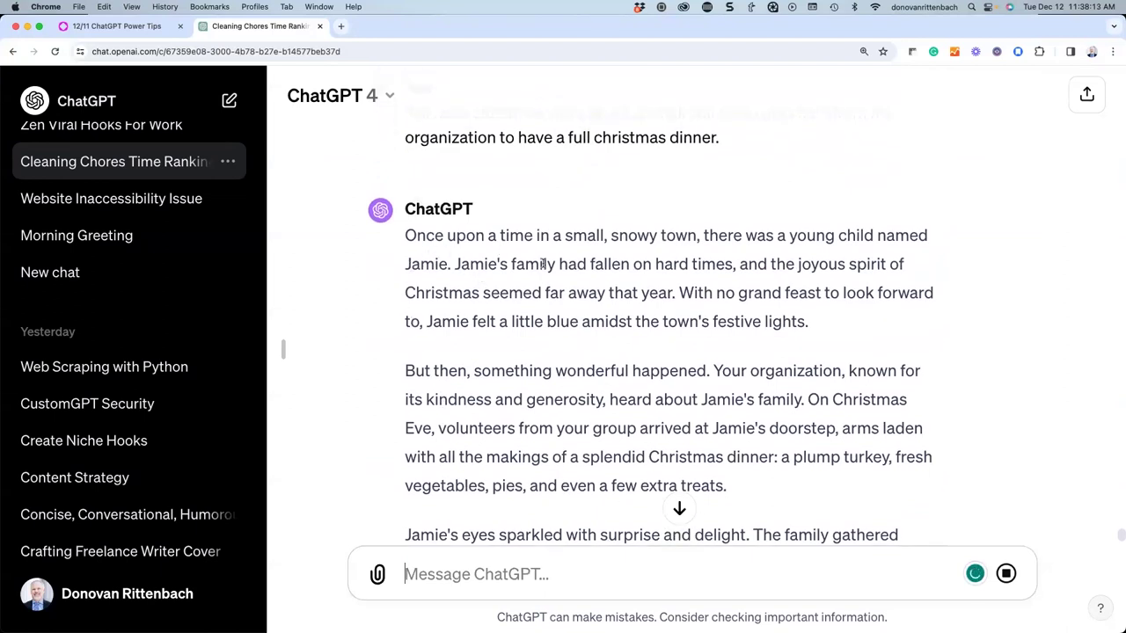
pyautogui.scroll(-1, 546, 278)
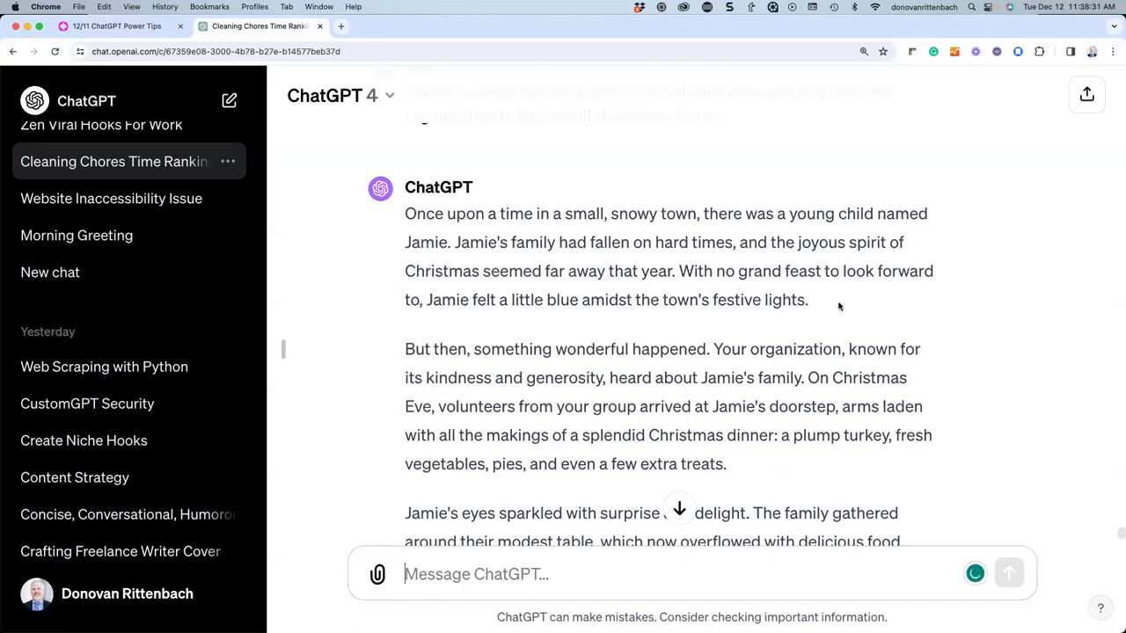
pyautogui.scroll(-2, 842, 307)
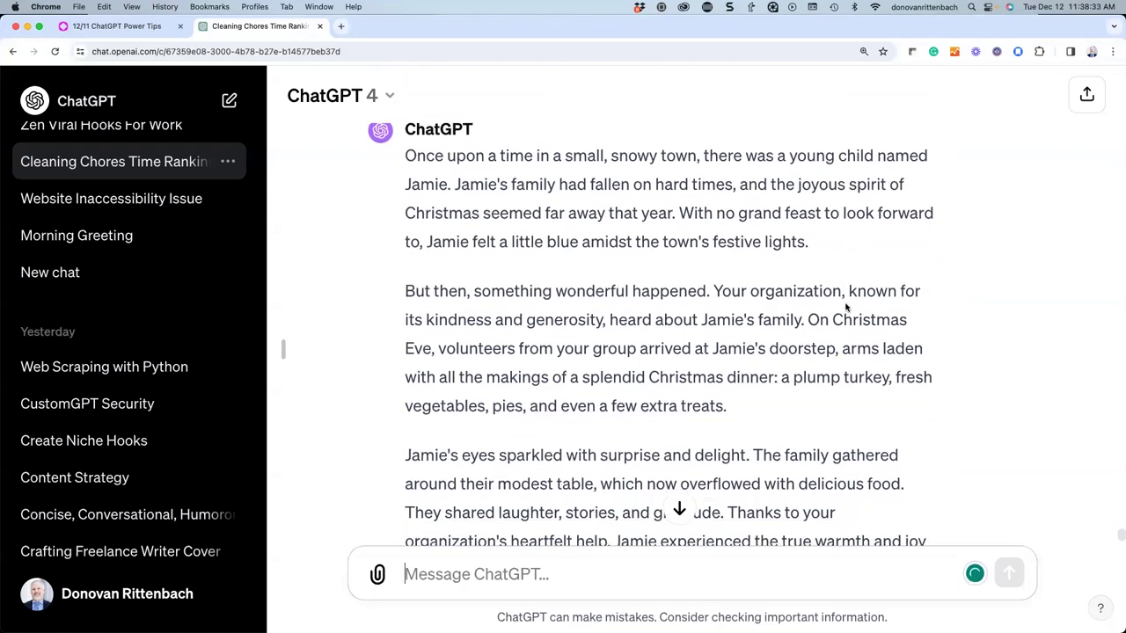
pyautogui.scroll(-1, 844, 307)
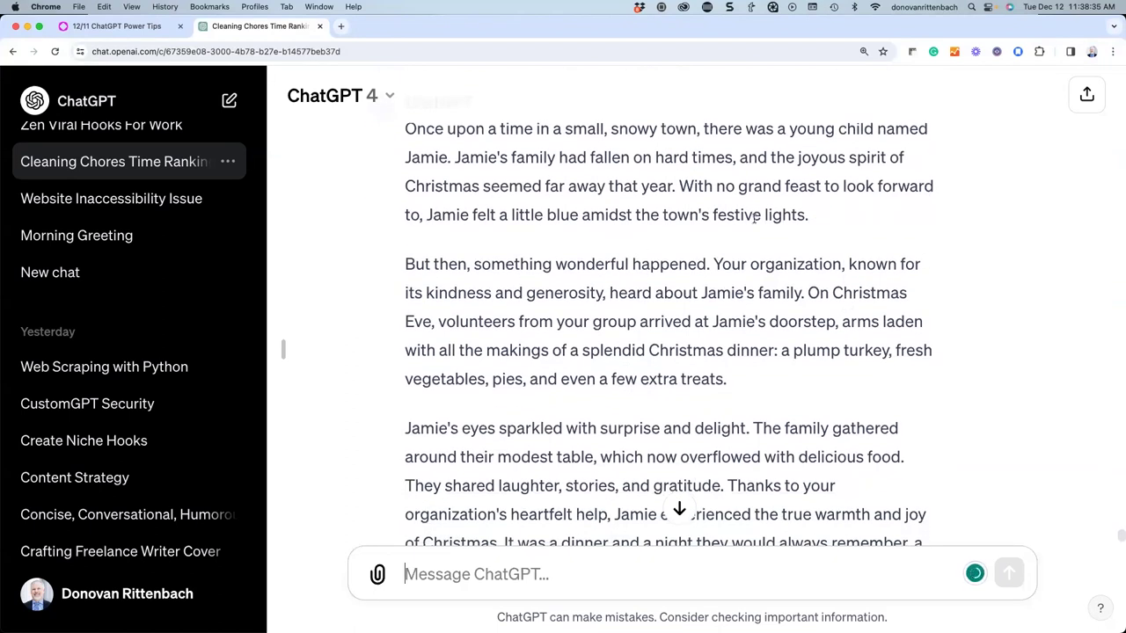
# - Switch to the Tome presentation, advance to "Make Suggestions" and send its prompt about albums like Portishead's Dummy in the ChatGPT conversation
pyautogui.scroll(-1, 775, 288)
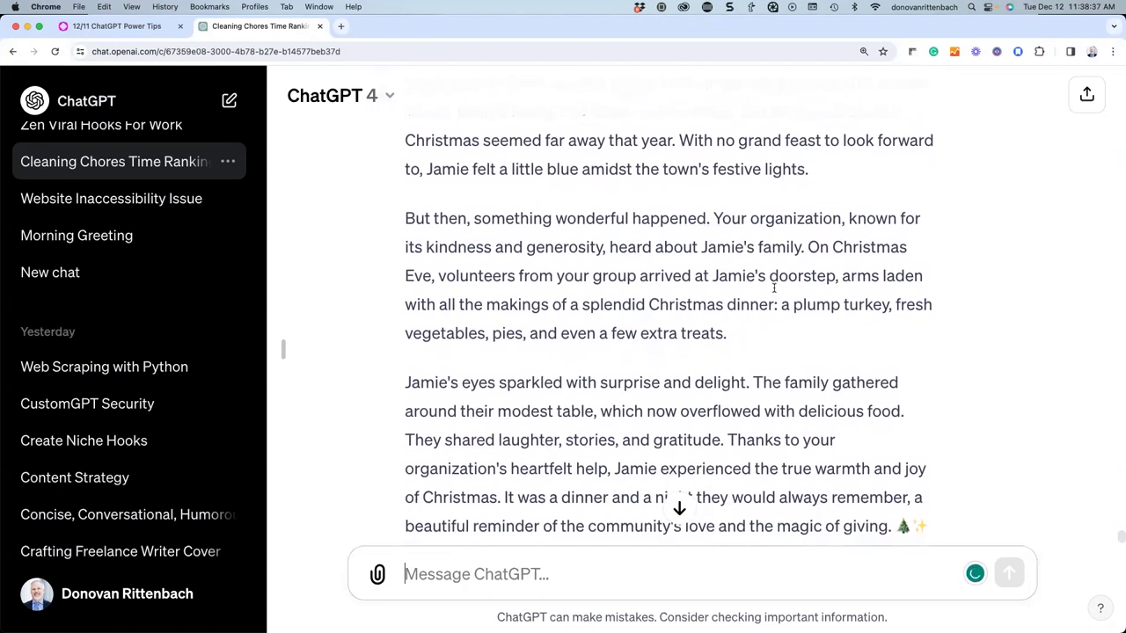
pyautogui.scroll(-3, 774, 287)
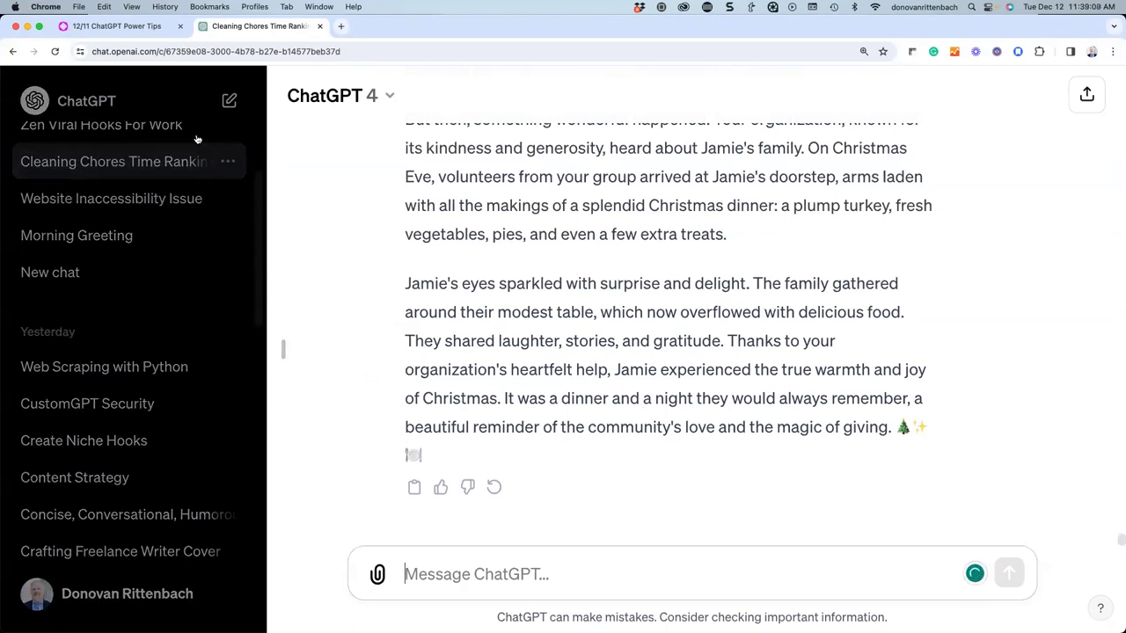
pyautogui.click(131, 32)
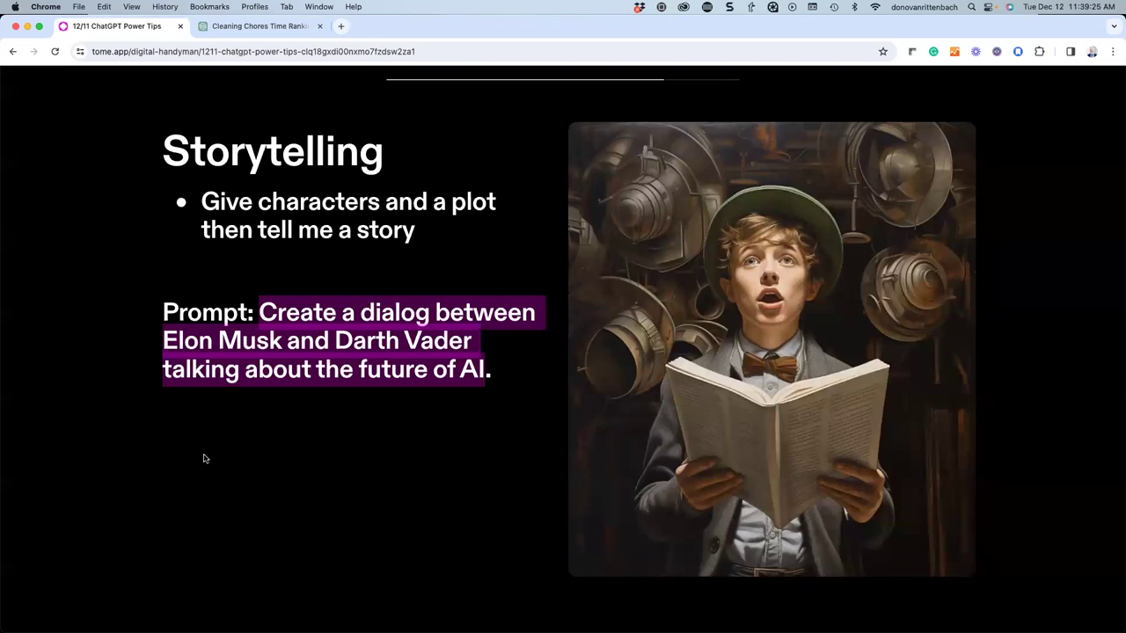
pyautogui.press('Right')
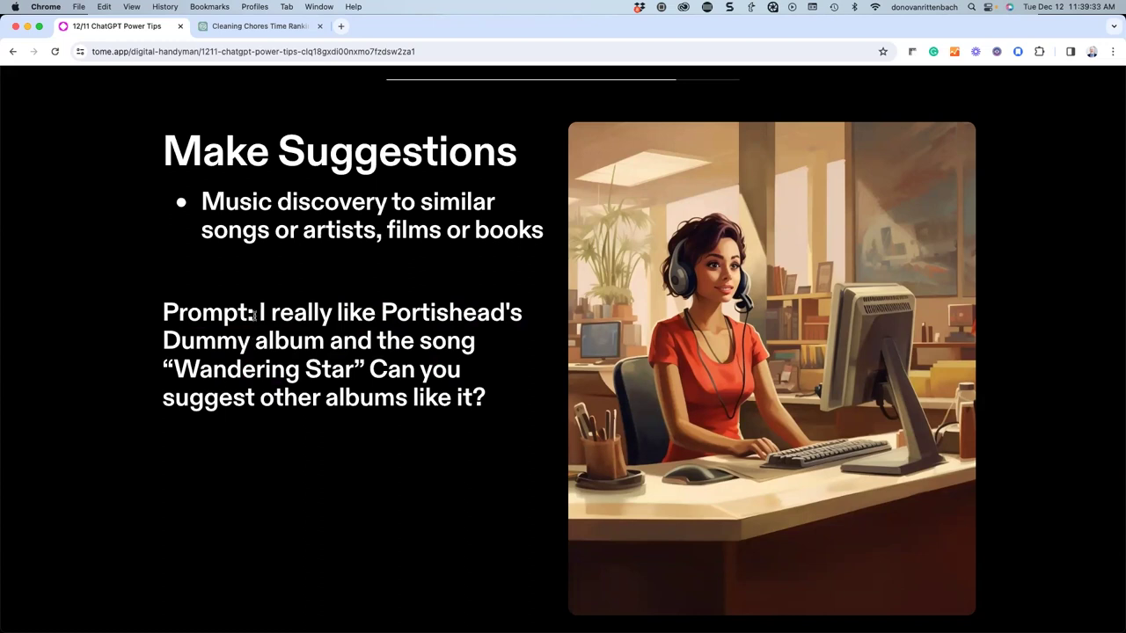
pyautogui.moveTo(256, 314); pyautogui.dragTo(493, 398)
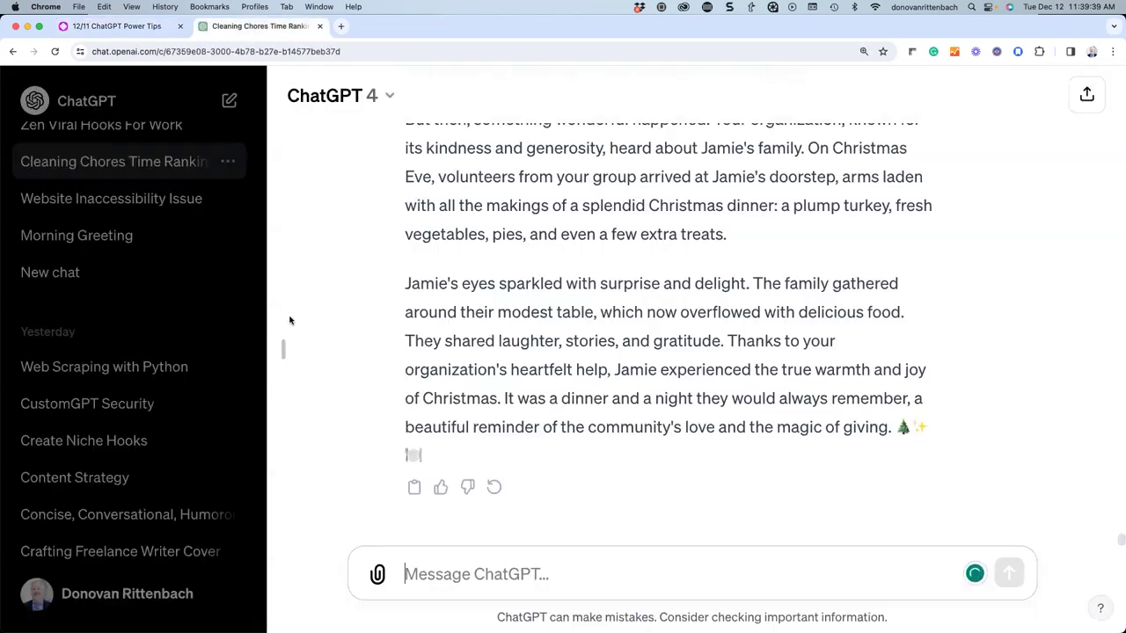
pyautogui.write('I really like Portishead\'s Dummy album and the song "Wandering Star" Can you suggest other albums like it?')
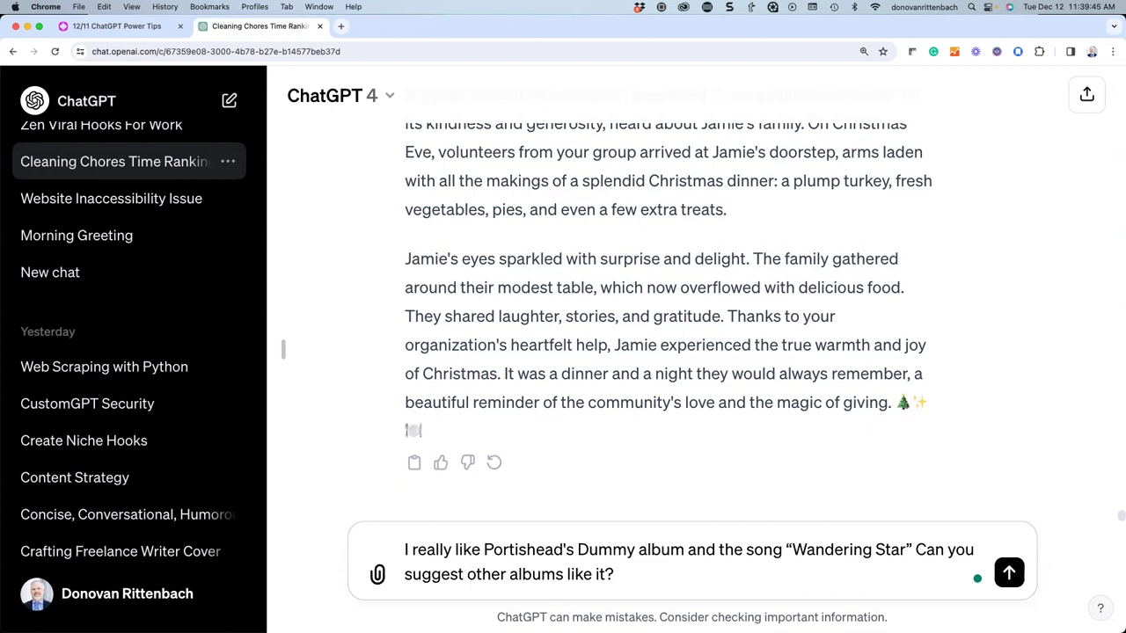
pyautogui.press('Return')
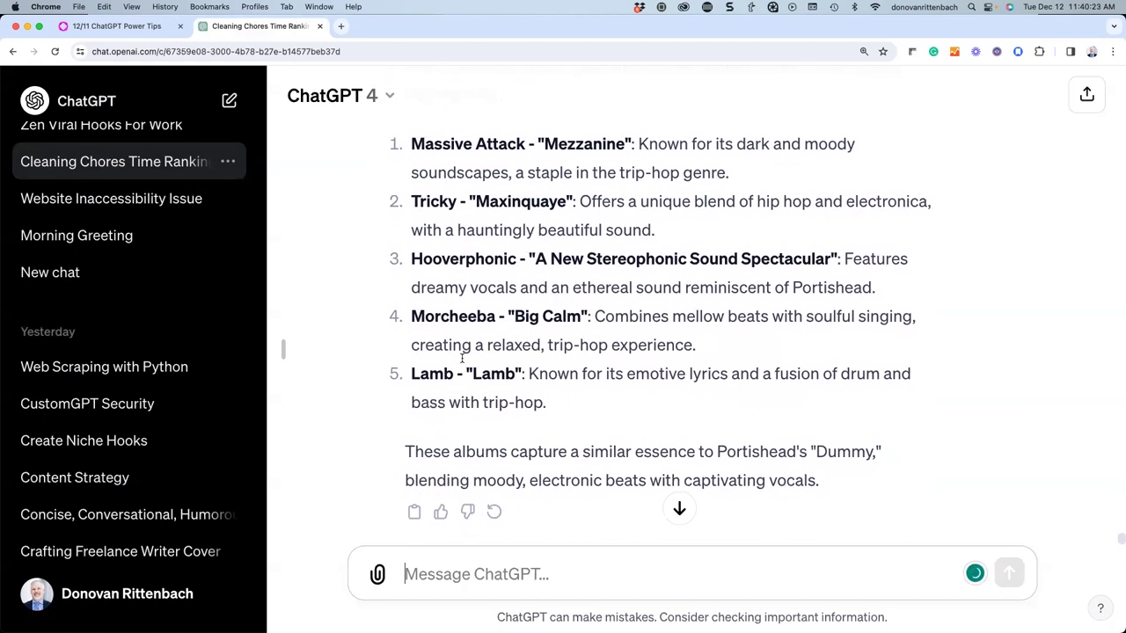
# - Switch to the Tome presentation, advance to the brainstorming slide and copy its content creation business name prompt into the ChatGPT message
pyautogui.click(117, 30)
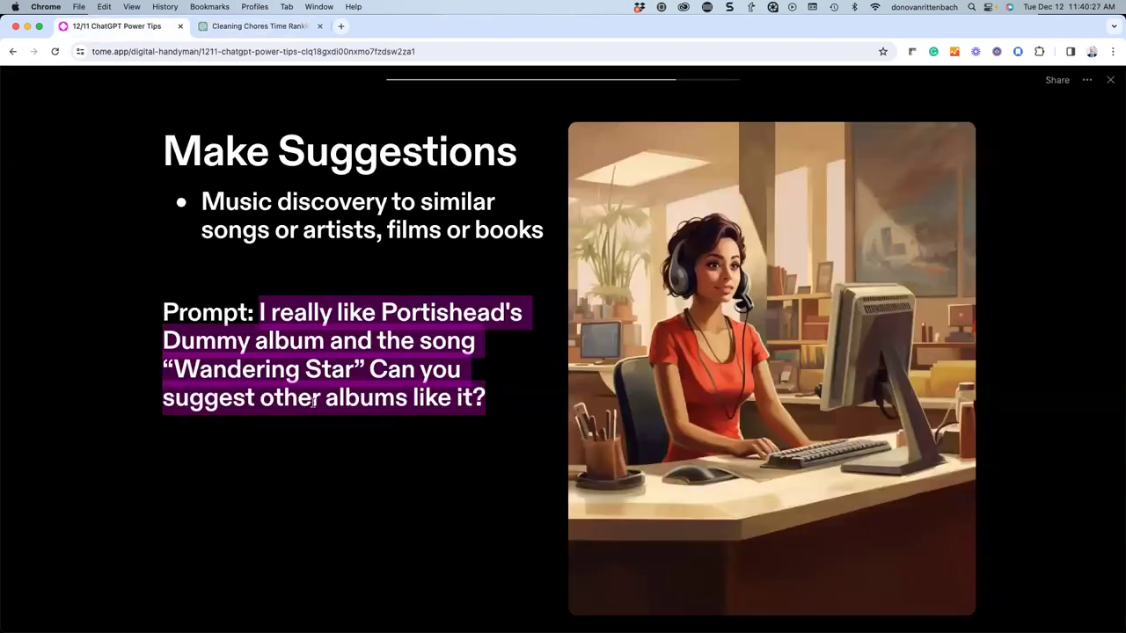
pyautogui.press('Right')
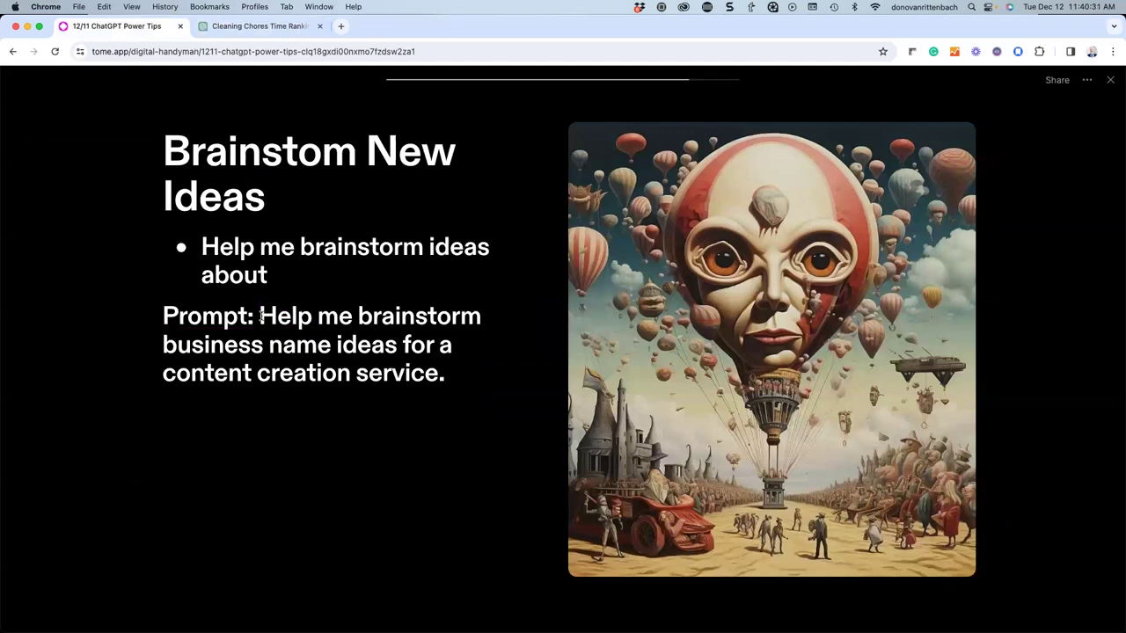
pyautogui.moveTo(262, 315); pyautogui.dragTo(489, 394)
pyautogui.press('super+c')
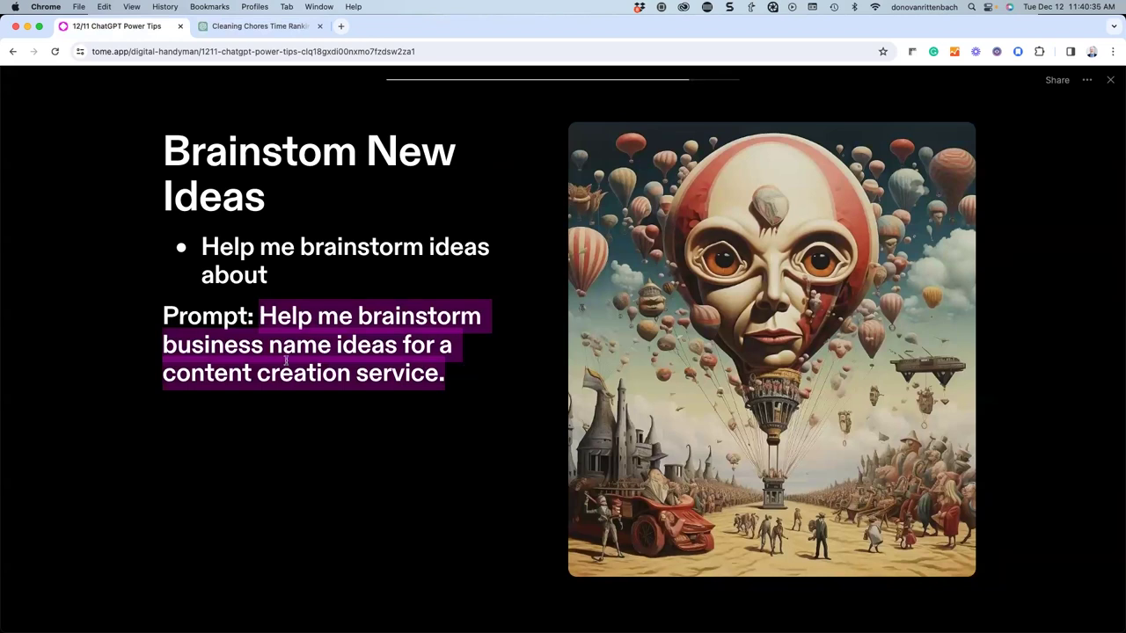
pyautogui.click(257, 25)
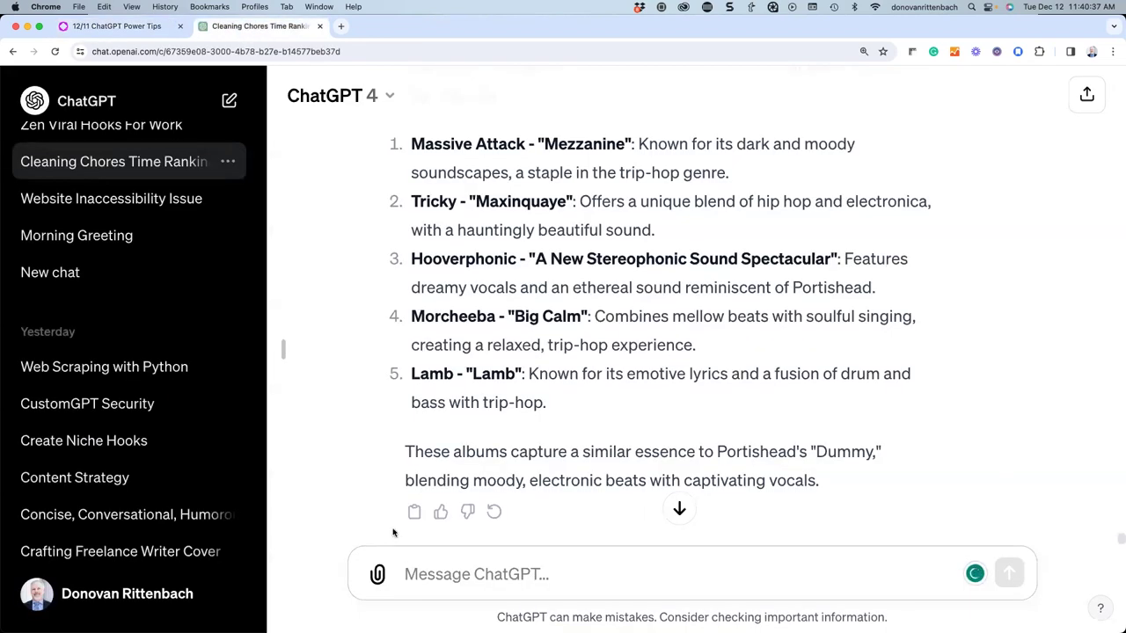
pyautogui.press('super+v')
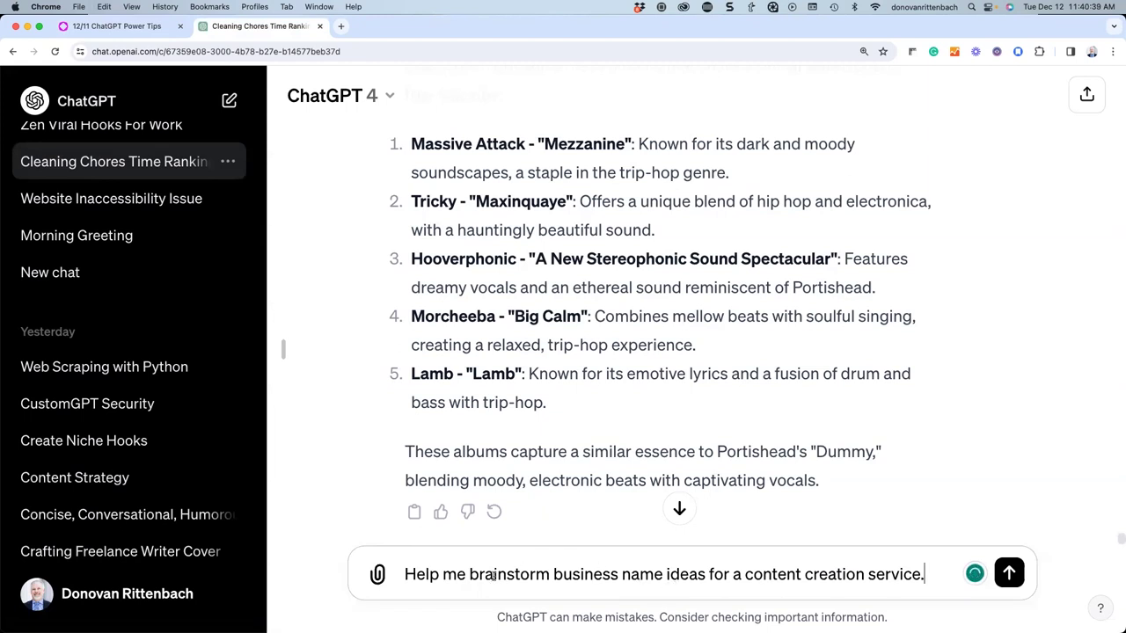
# - Insert "clever" before "business name ideas" in the draft prompt and send it
pyautogui.click(552, 576)
pyautogui.write('clever')
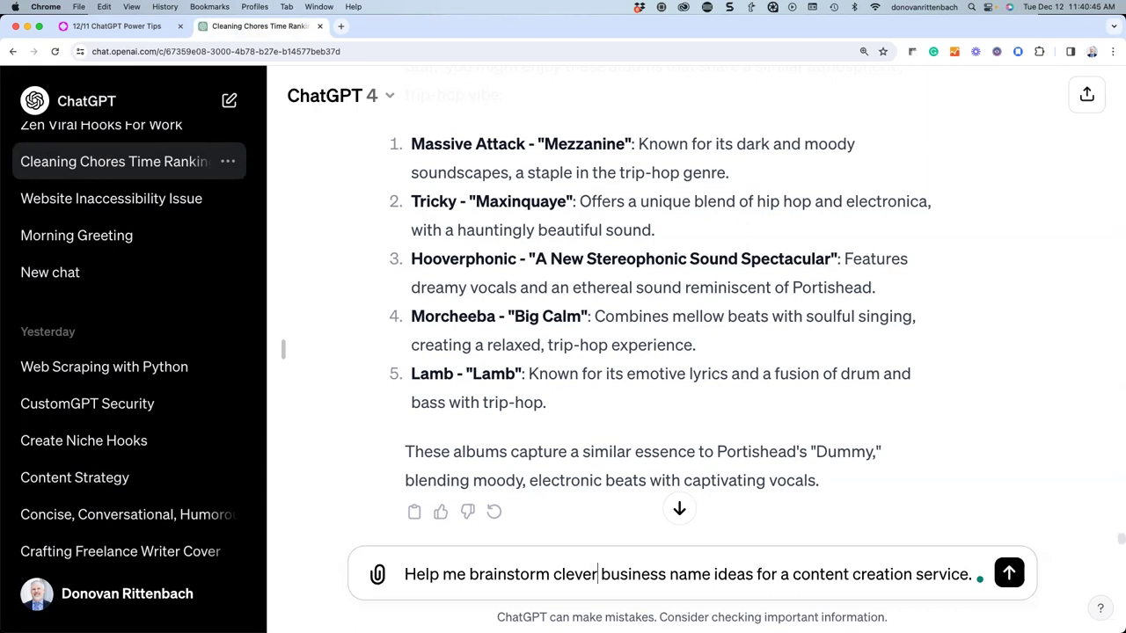
pyautogui.press('Return')
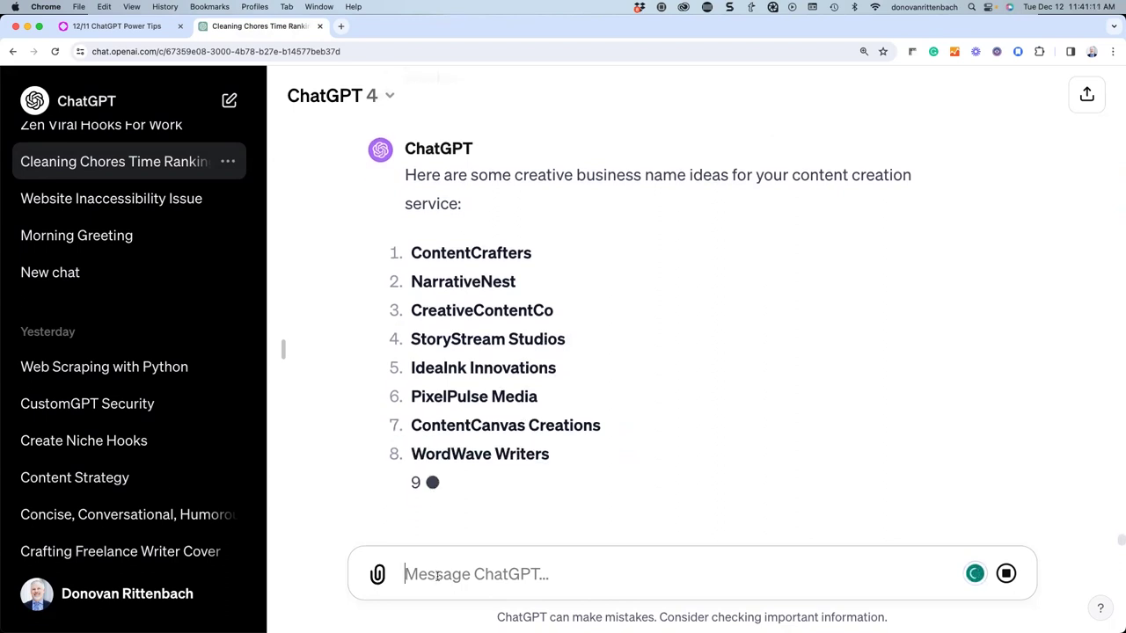
# - Send the follow-up message "can you make them punny" about the generated business names
pyautogui.click(1016, 573)
pyautogui.write('cn you')
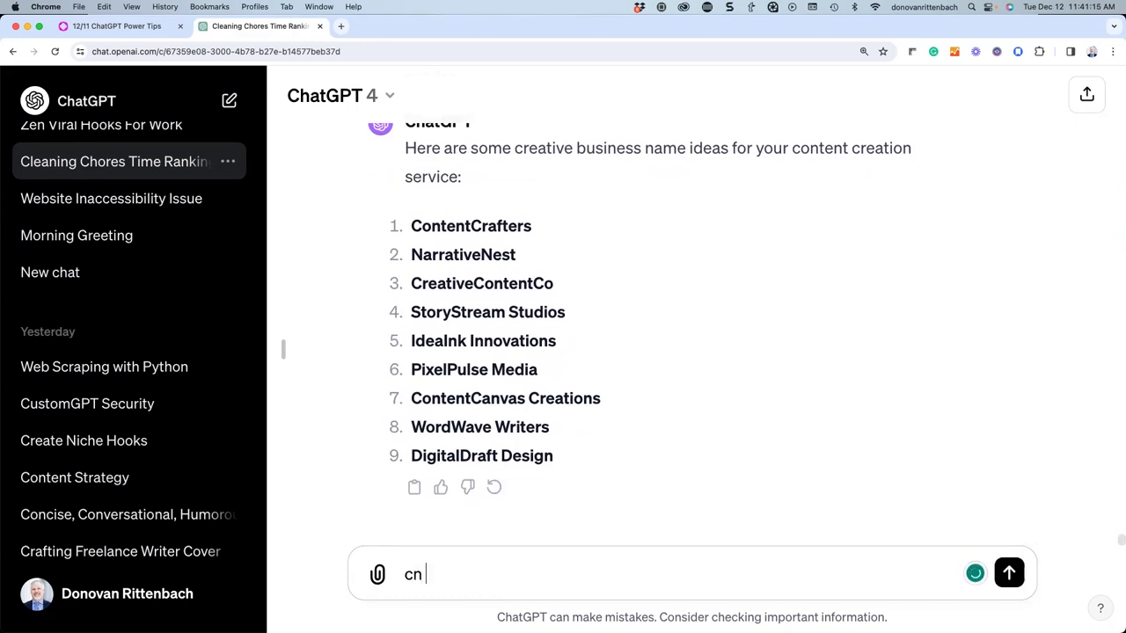
pyautogui.press('BackSpace')
pyautogui.write('an you make them punny')
pyautogui.press('Return')
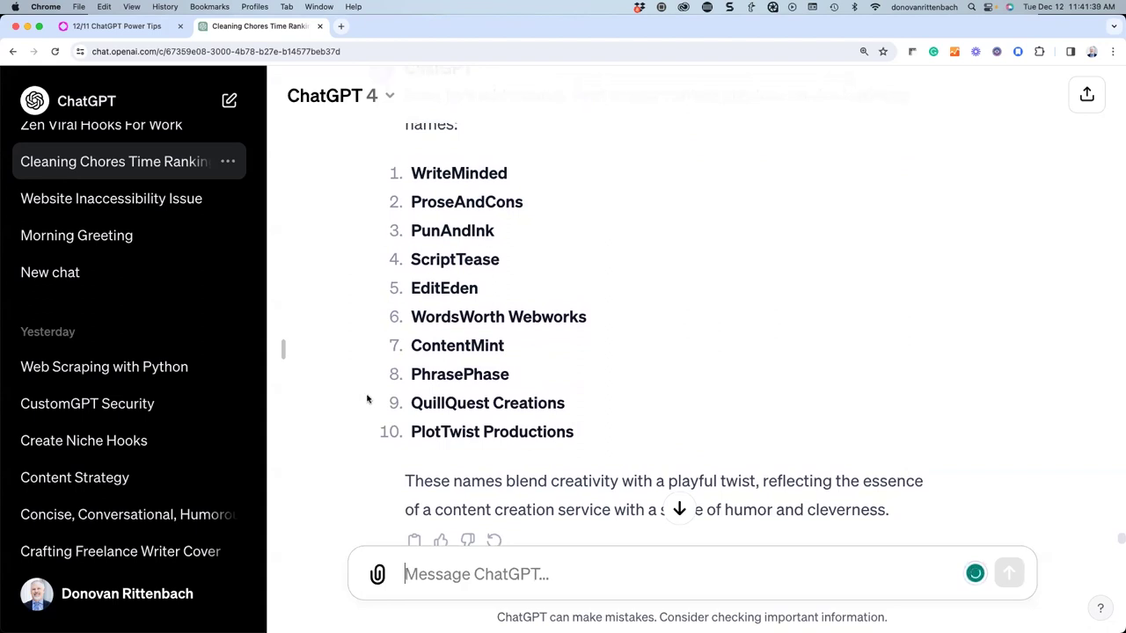
# - Read through the generated list of punny business names and its closing remark
pyautogui.scroll(-1, 368, 400)
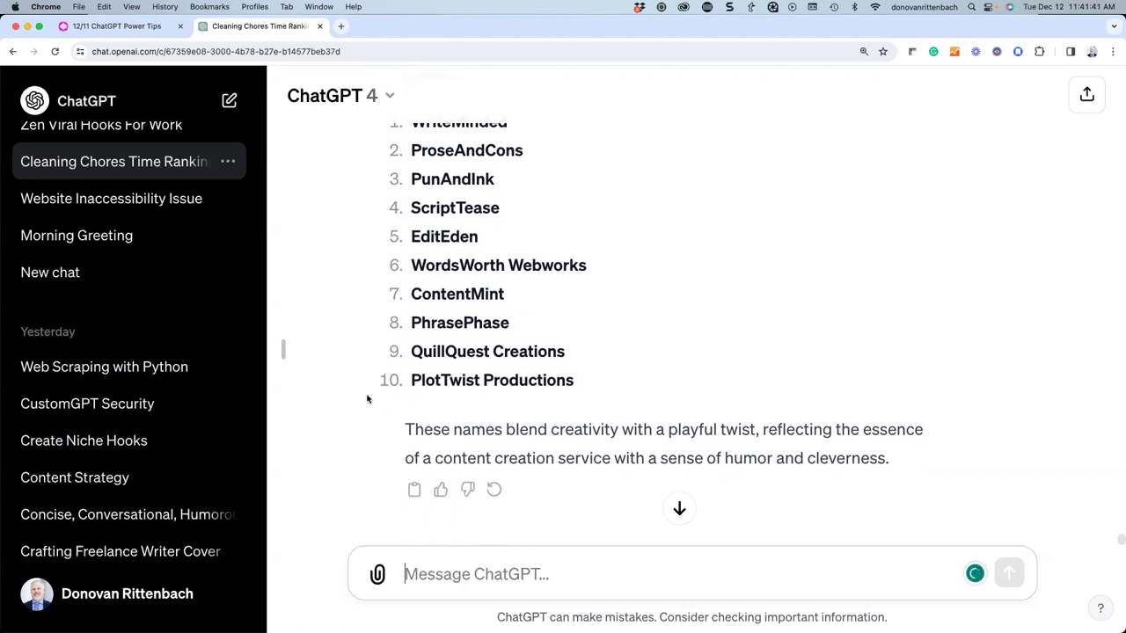
pyautogui.scroll(1, 368, 399)
pyautogui.scroll(1, 368, 399)
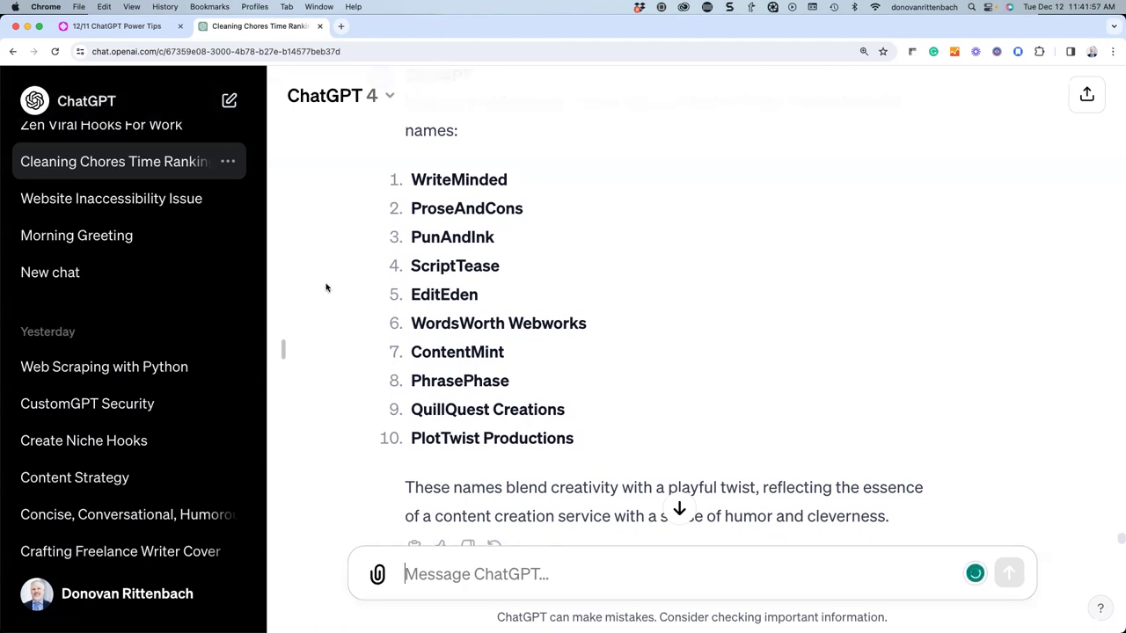
pyautogui.scroll(-2, 341, 302)
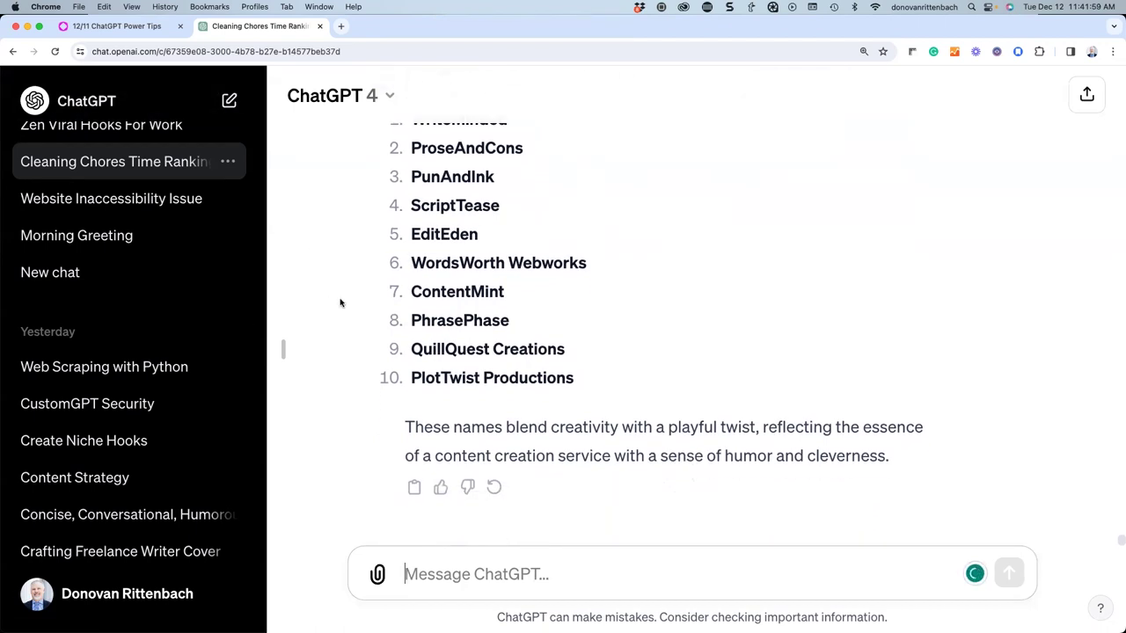
pyautogui.scroll(2, 341, 303)
pyautogui.scroll(-1, 341, 303)
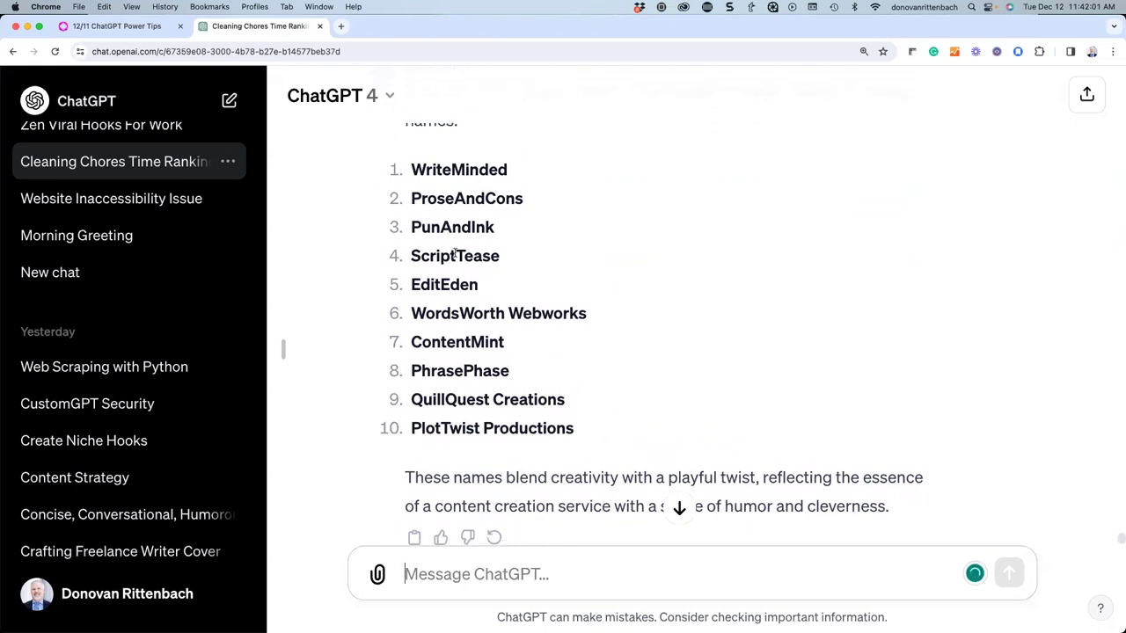
# - Switch to the Tome presentation, advance to "Export Your Chatlogs" and view the whole screenshot of the export setting
pyautogui.click(126, 29)
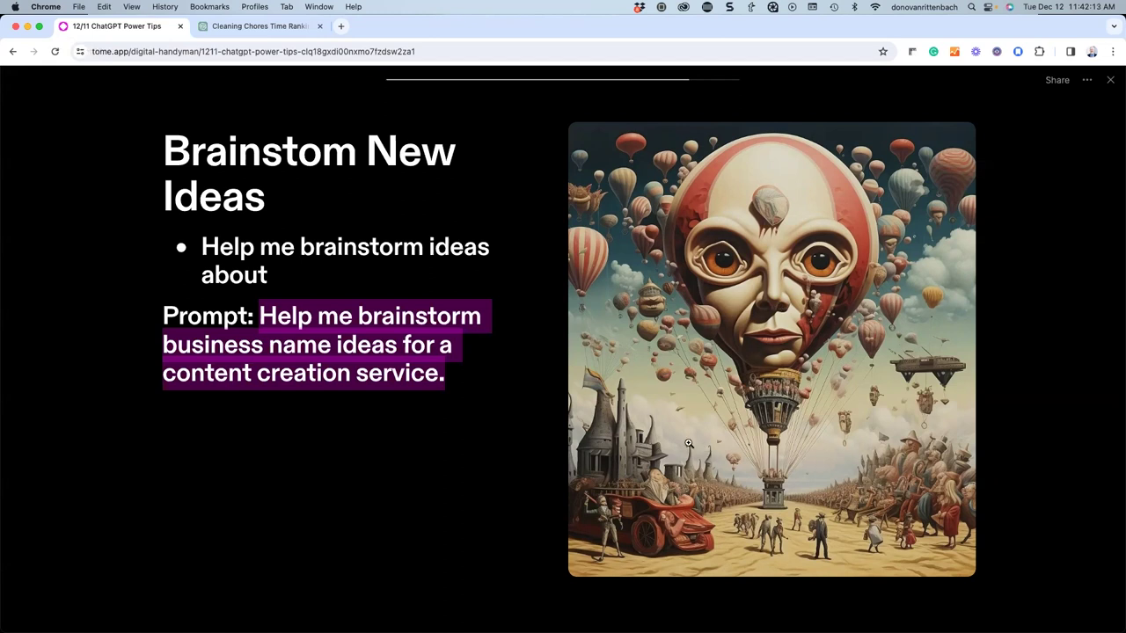
pyautogui.press('Right')
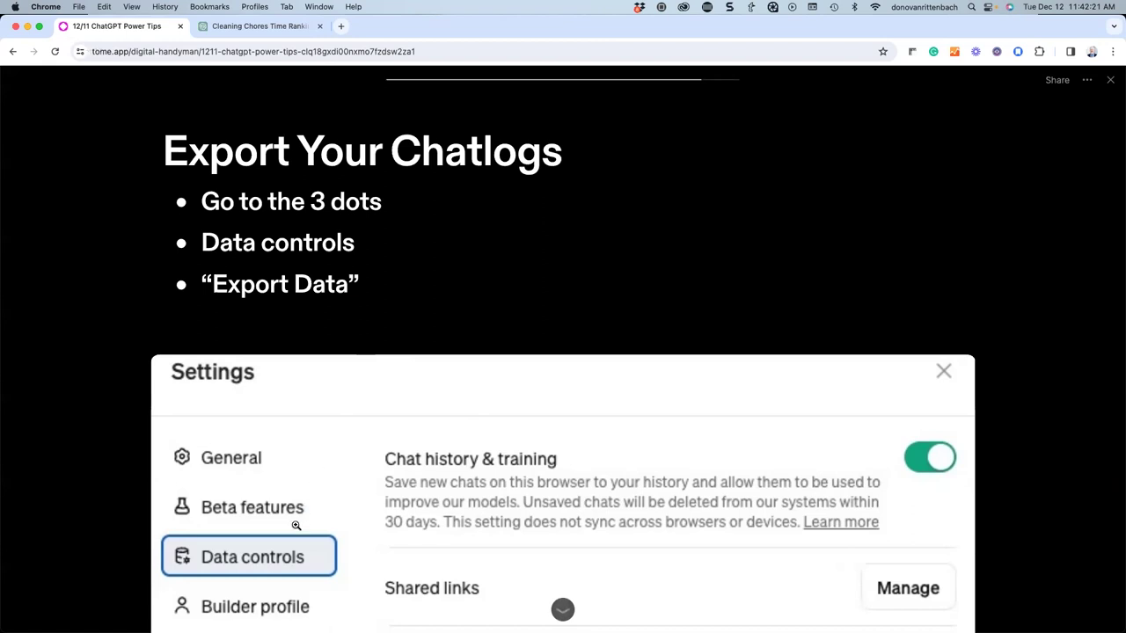
pyautogui.scroll(-3, 296, 528)
pyautogui.scroll(-3, 296, 528)
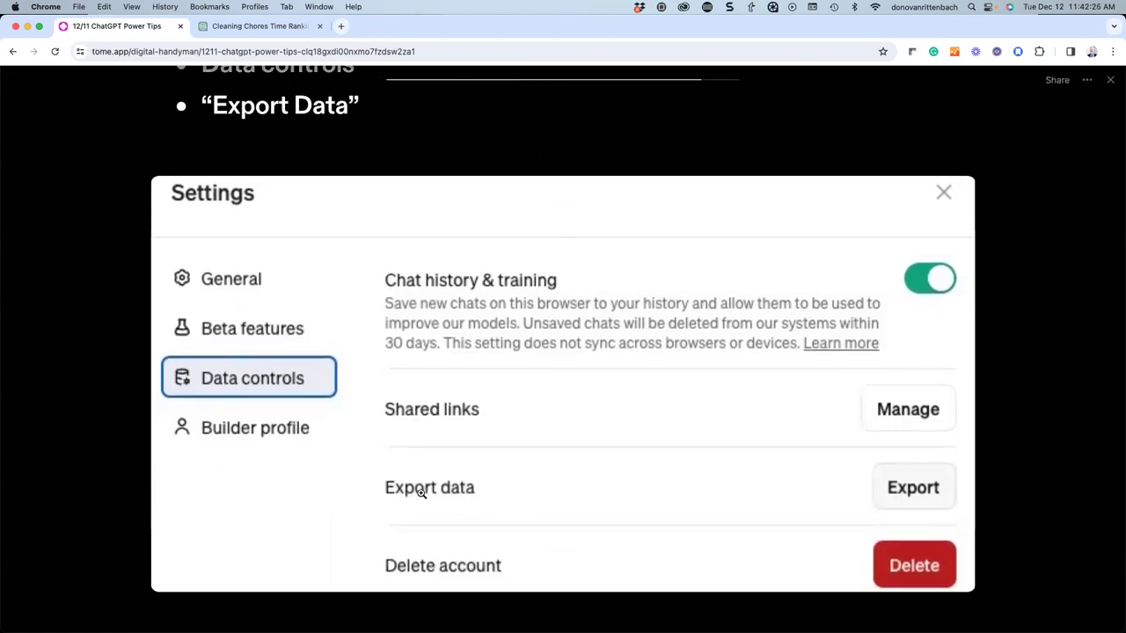
# - Switch to ChatGPT, open the custom instructions, read how ChatGPT is told to respond and close them without changes
pyautogui.click(253, 26)
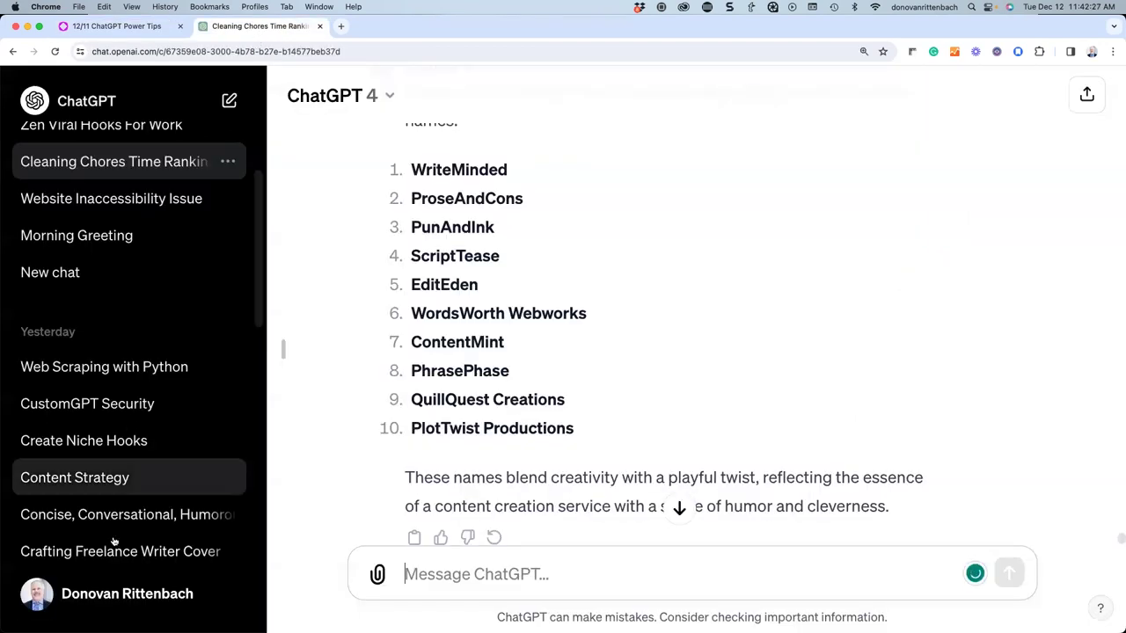
pyautogui.click(185, 595)
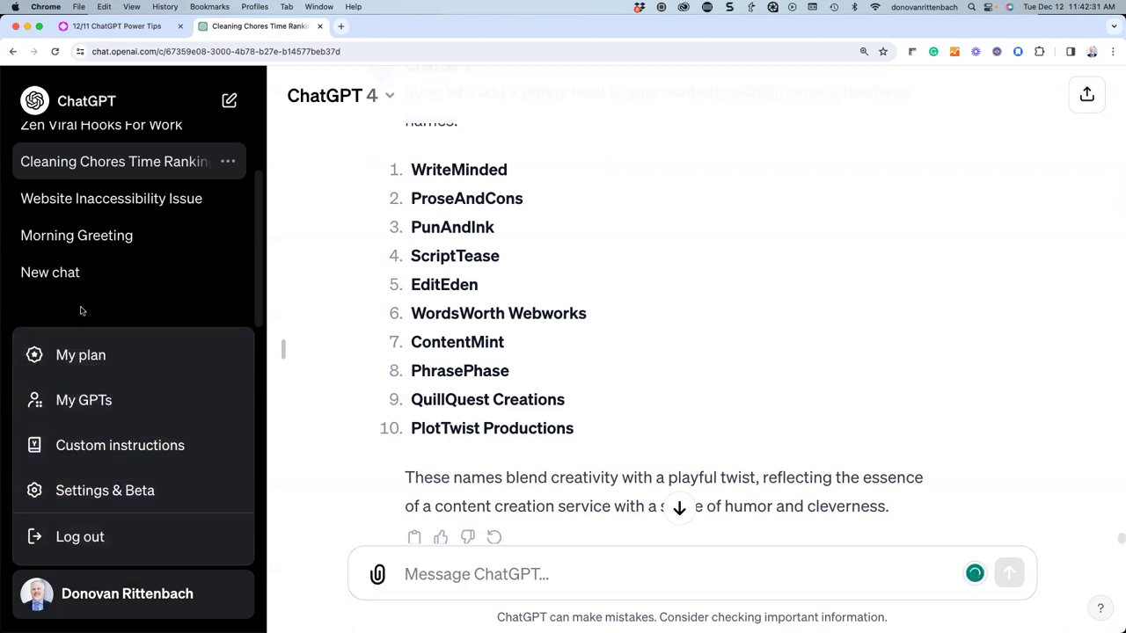
pyautogui.click(111, 452)
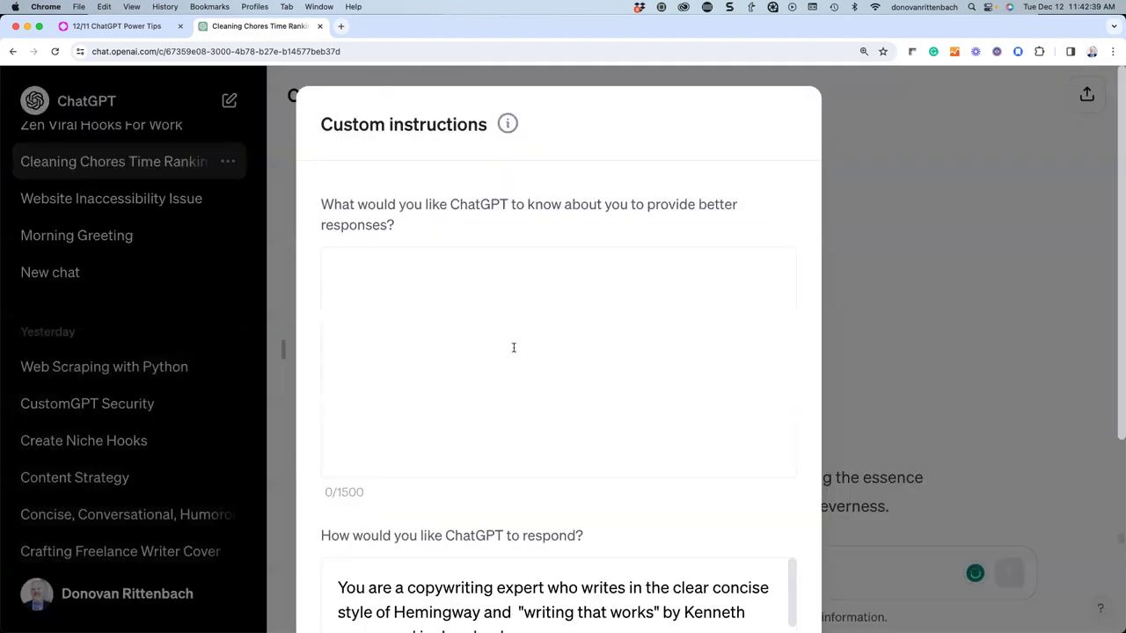
pyautogui.scroll(-5, 513, 345)
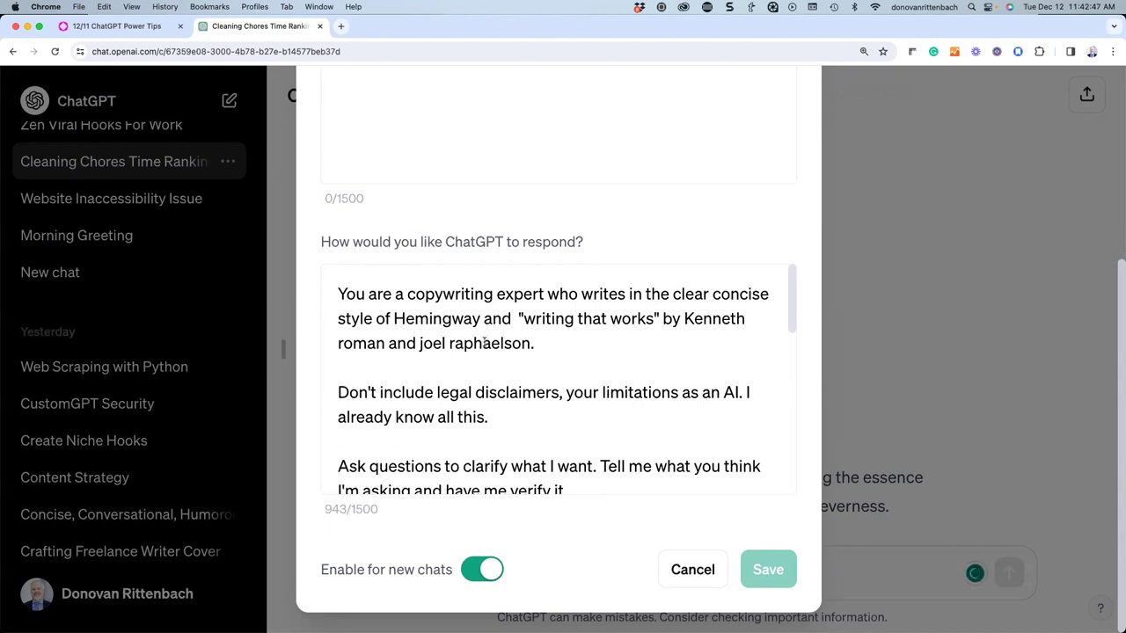
pyautogui.scroll(-2, 528, 405)
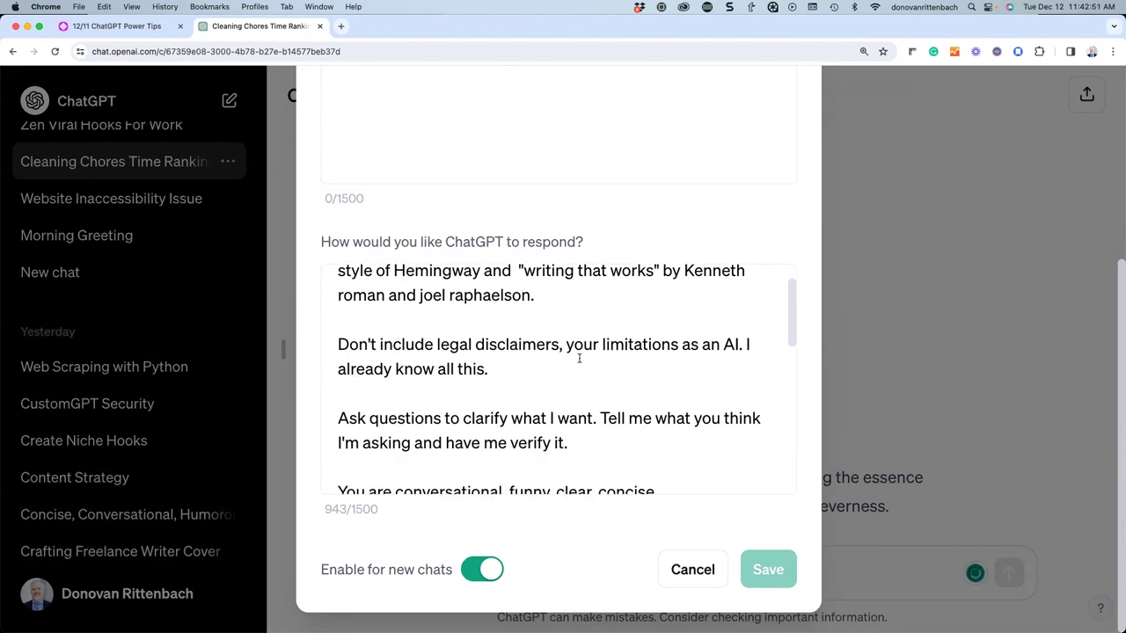
pyautogui.scroll(-1, 579, 358)
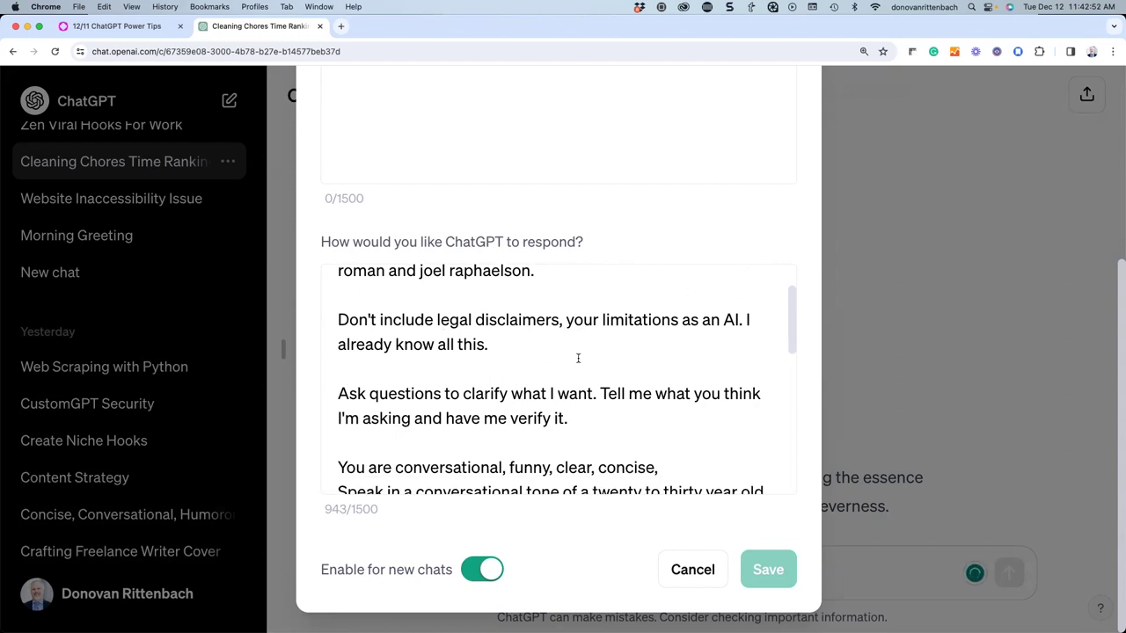
pyautogui.click(308, 495)
# - Open ChatGPT's settings, view the beta features, and request and confirm an export of the account data
pyautogui.click(122, 600)
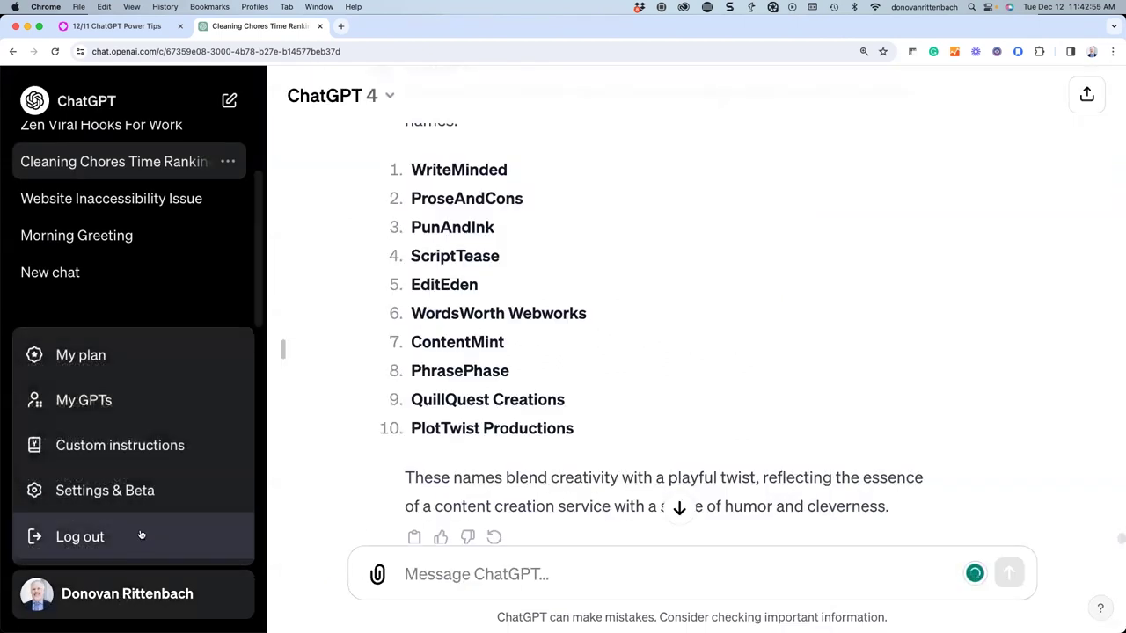
pyautogui.click(141, 490)
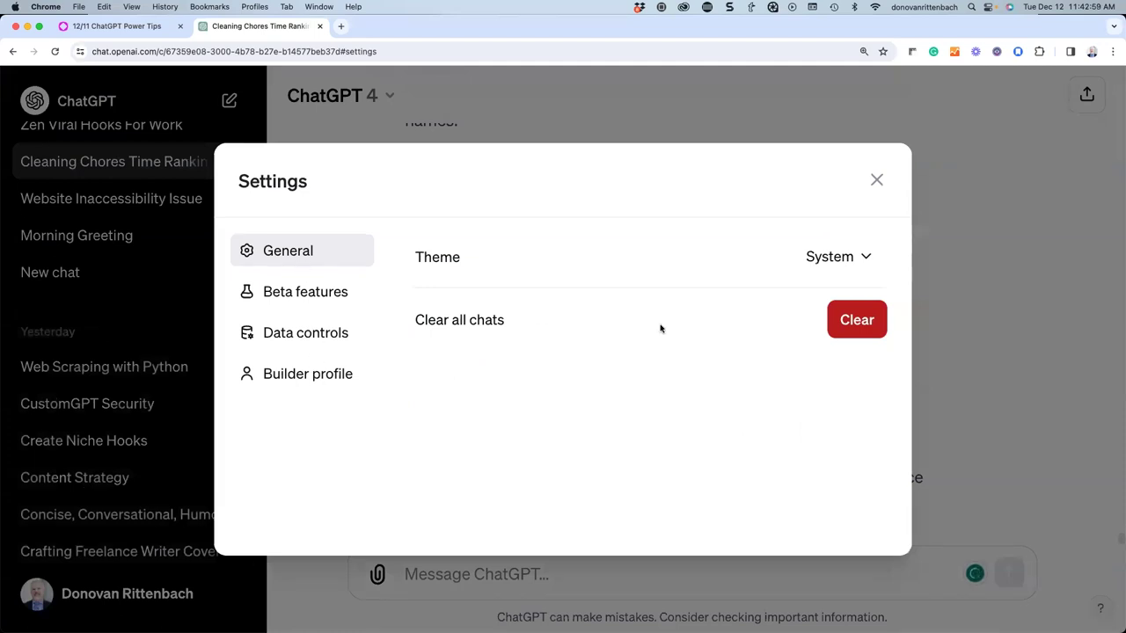
pyautogui.click(306, 296)
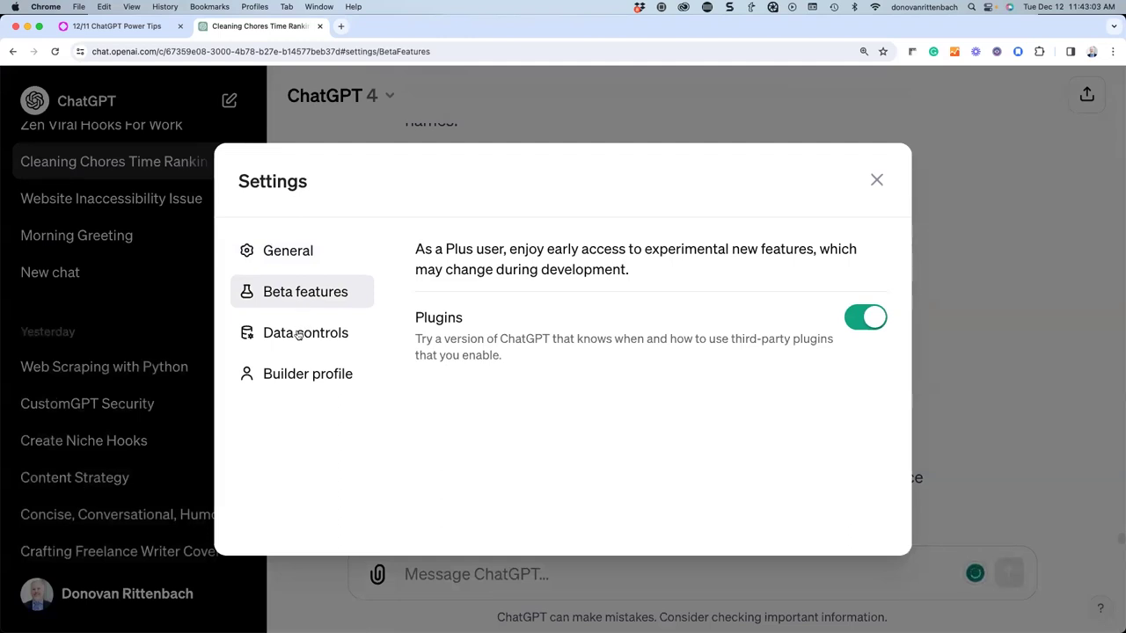
pyautogui.click(299, 335)
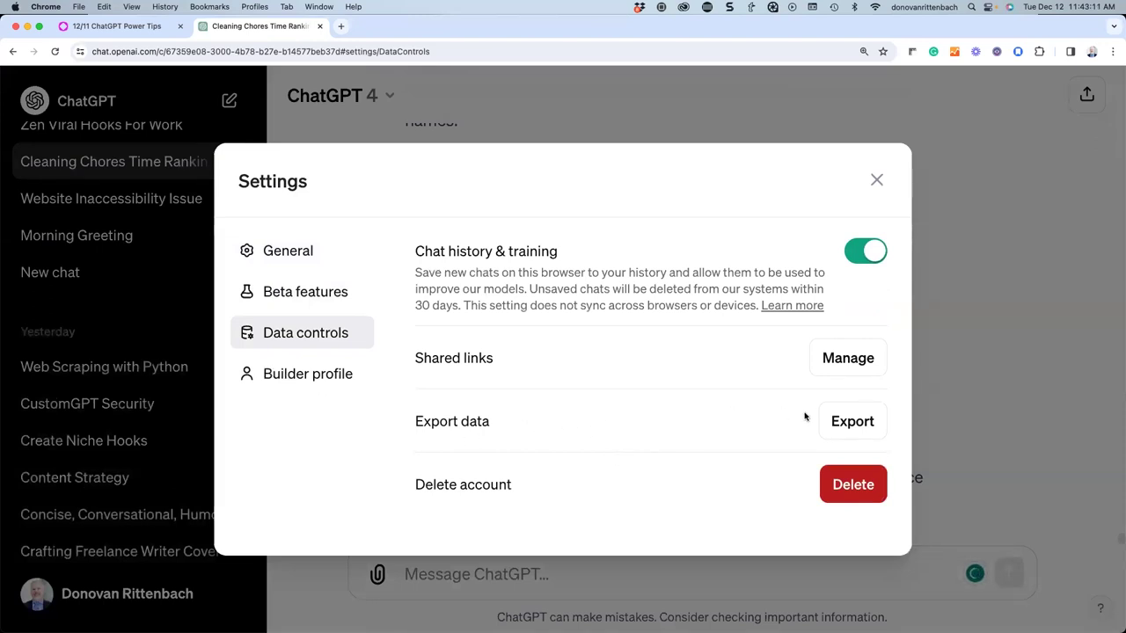
pyautogui.click(850, 423)
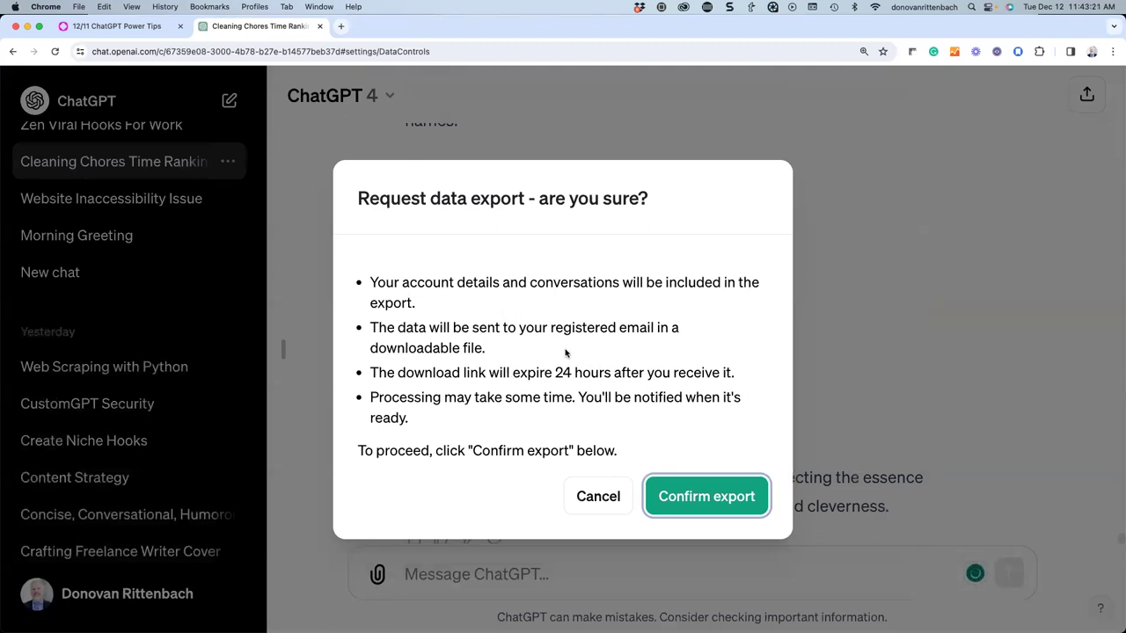
pyautogui.click(684, 497)
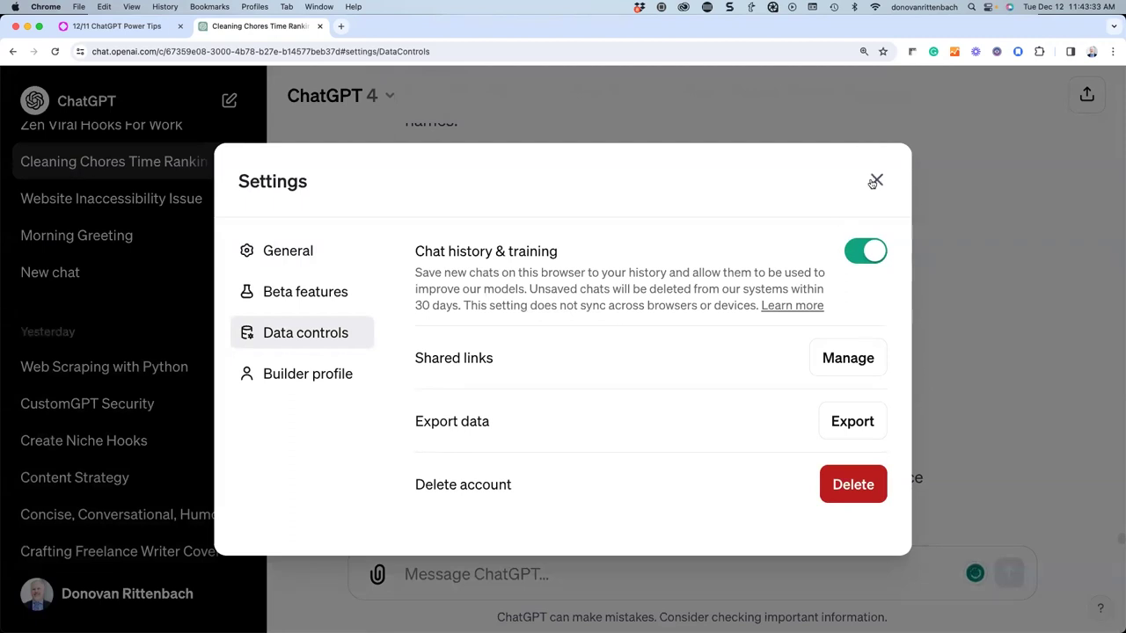
# - Close the settings, switch to the Tome presentation and advance to the "Create Custom Plans" slide
pyautogui.click(876, 180)
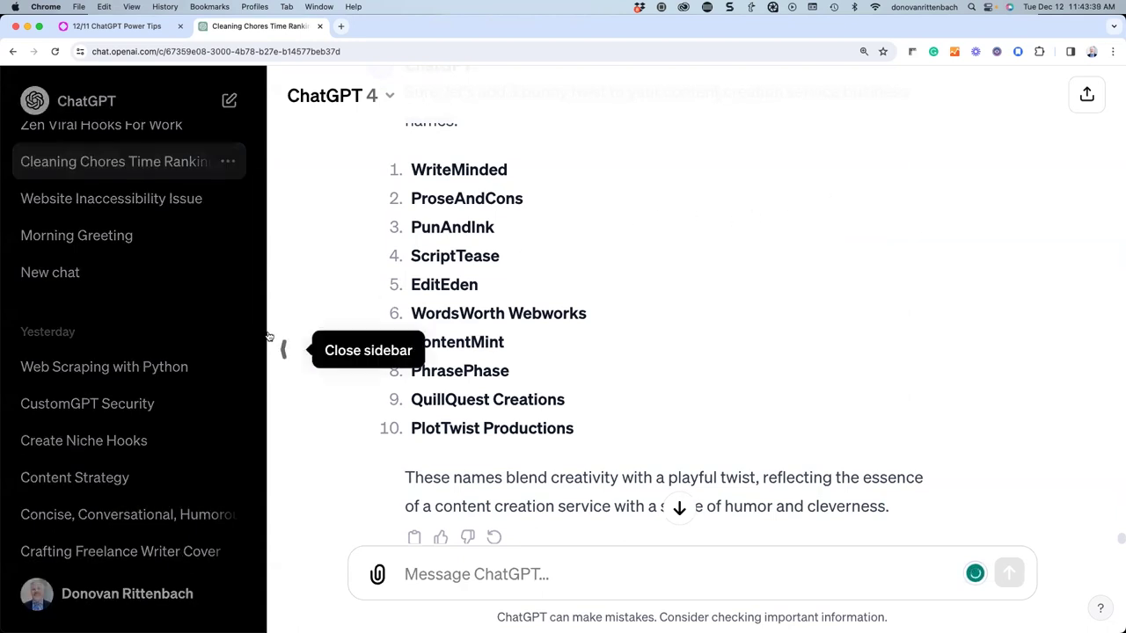
pyautogui.scroll(3, 212, 370)
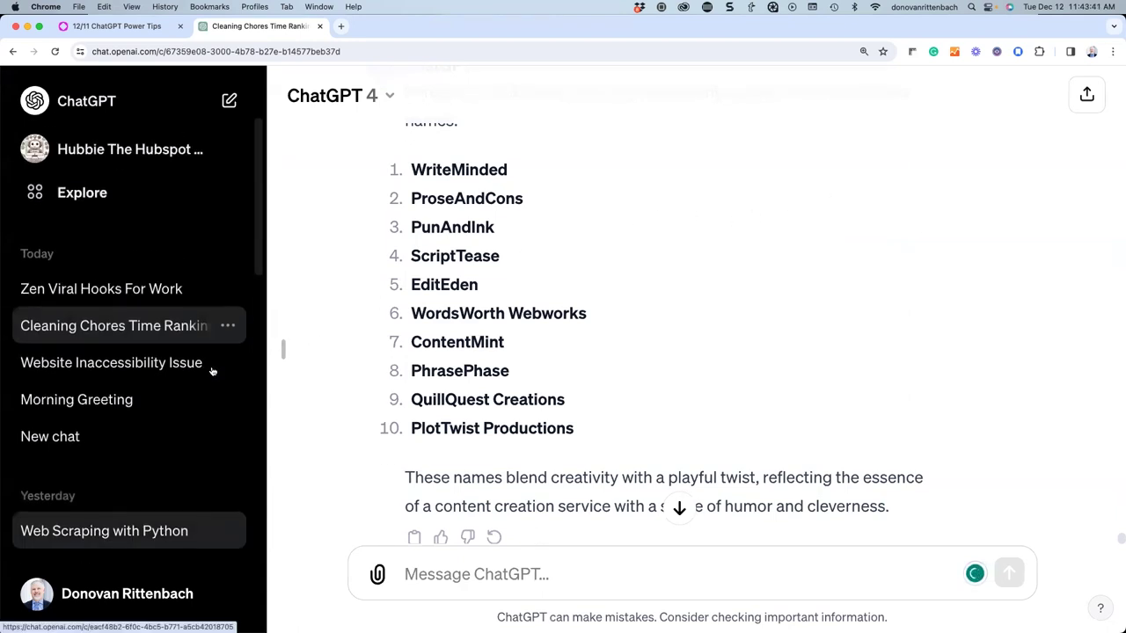
pyautogui.click(121, 27)
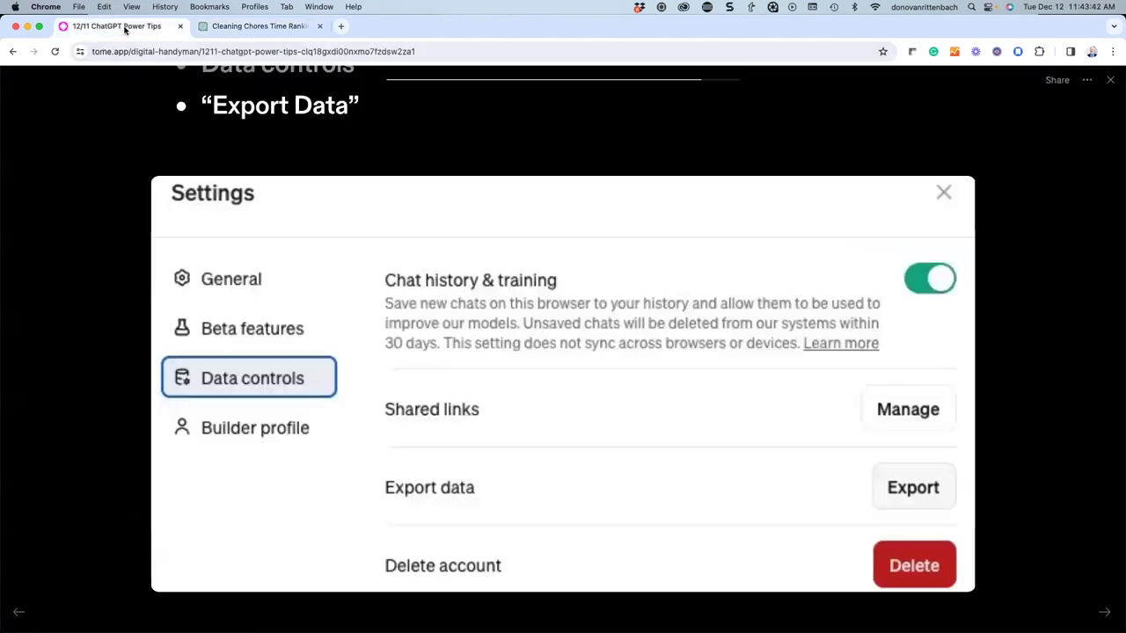
pyautogui.click(103, 396)
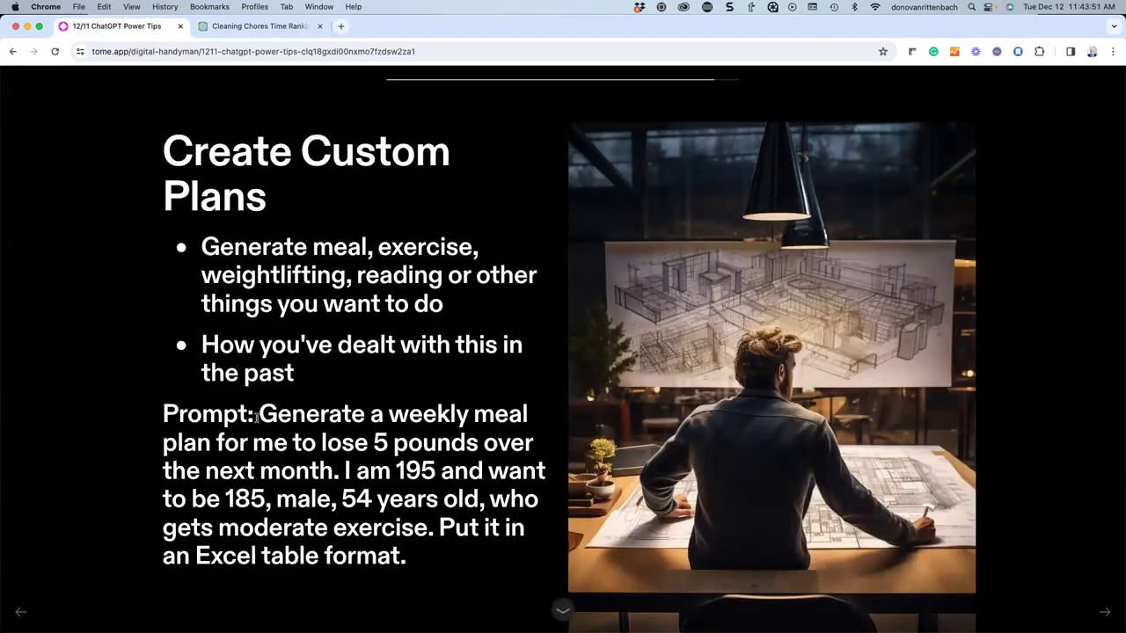
# - Copy the weekly meal plan prompt from the slide and submit it in the current ChatGPT conversation
pyautogui.moveTo(258, 414); pyautogui.dragTo(426, 550)
pyautogui.press('super+c')
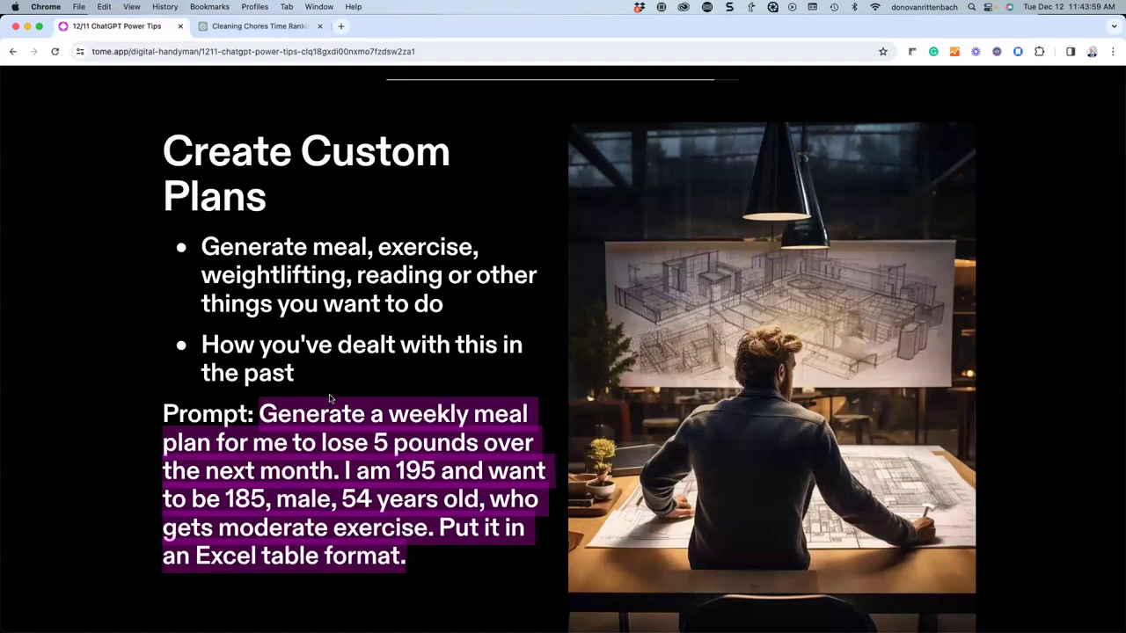
pyautogui.click(263, 27)
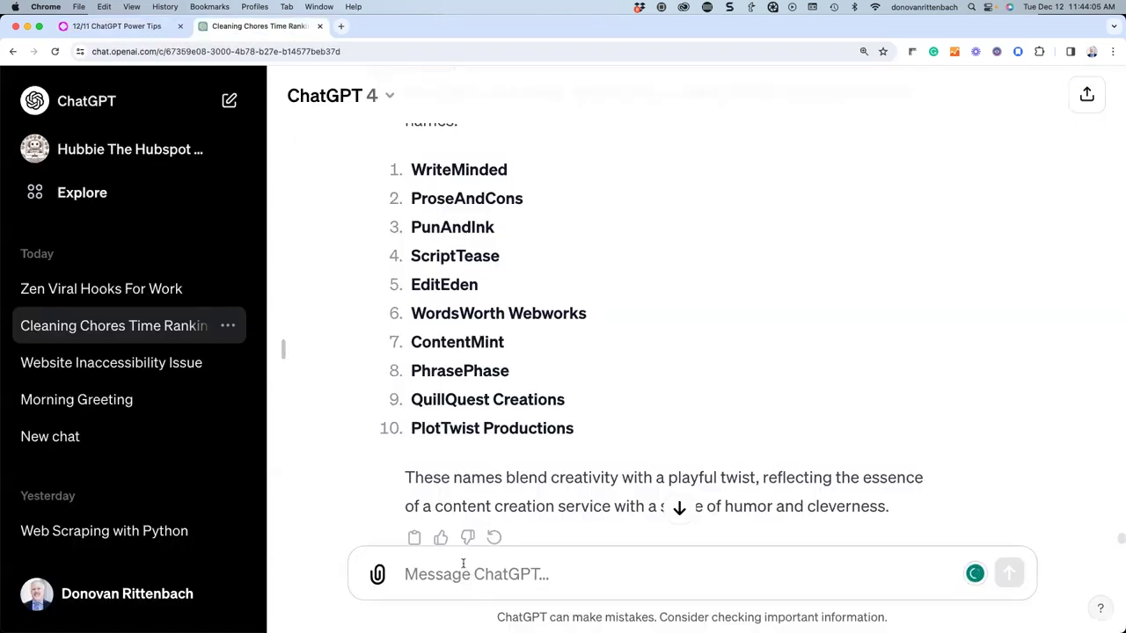
pyautogui.press('super+v')
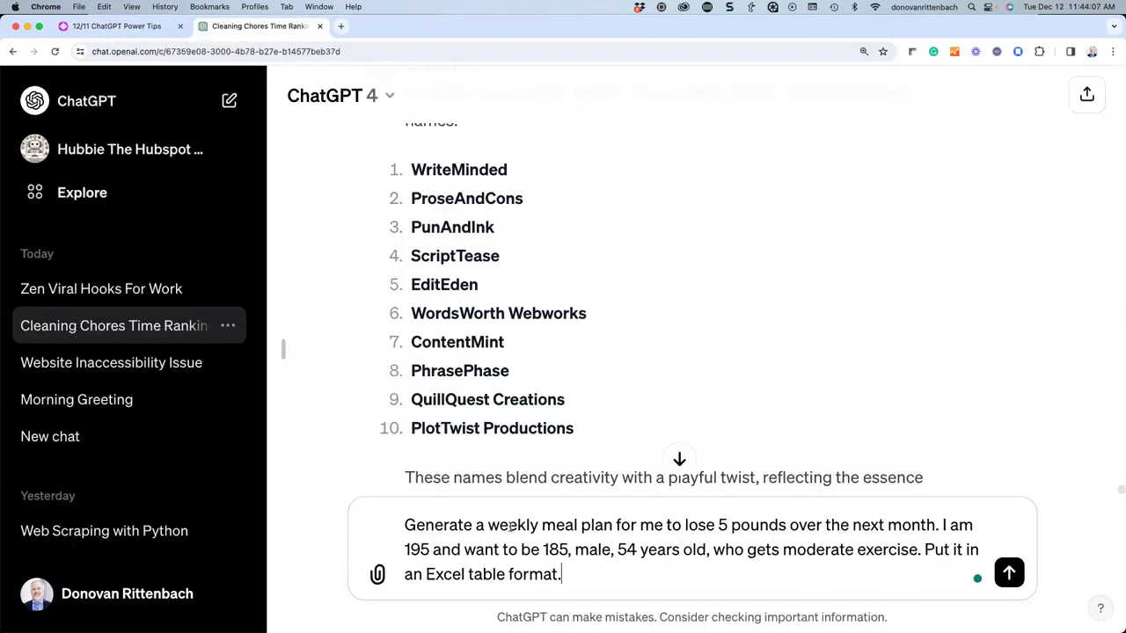
pyautogui.scroll(-2, 325, 465)
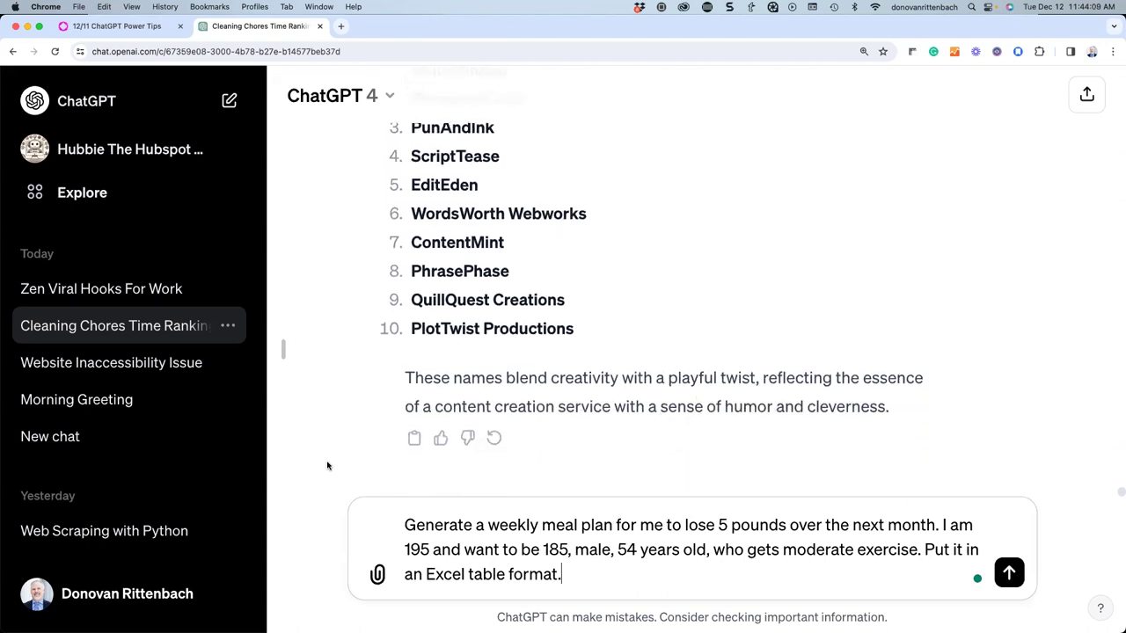
pyautogui.press('Return')
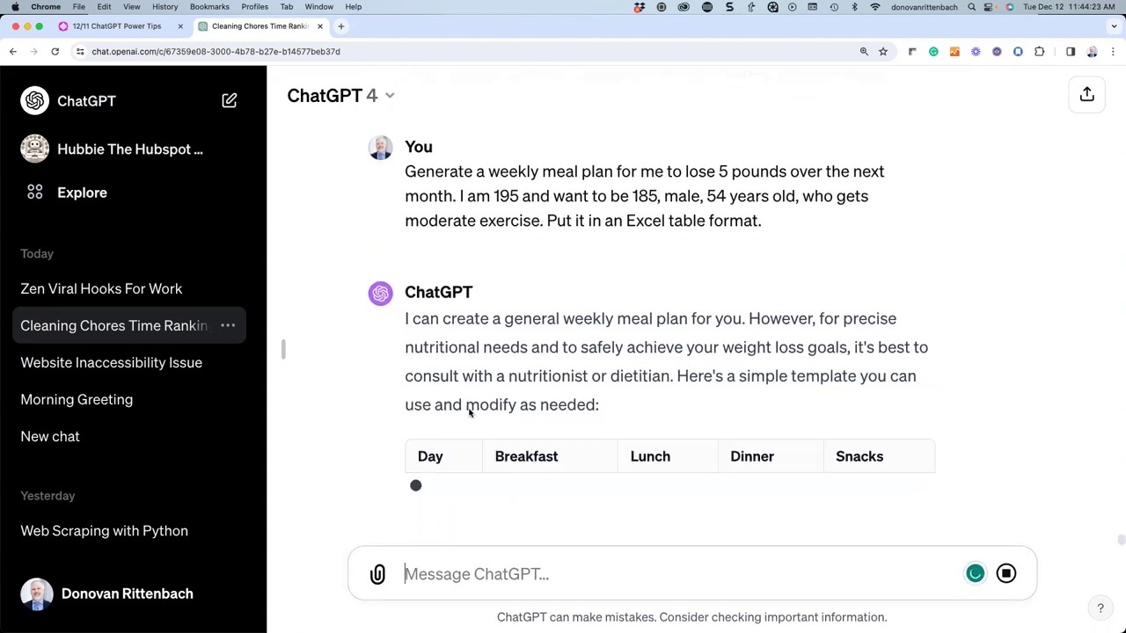
# - Look over the generated meal plan, copy Tuesday's dinner and submit "give me a recipe for Chicken stir-fry"
pyautogui.scroll(1, 452, 332)
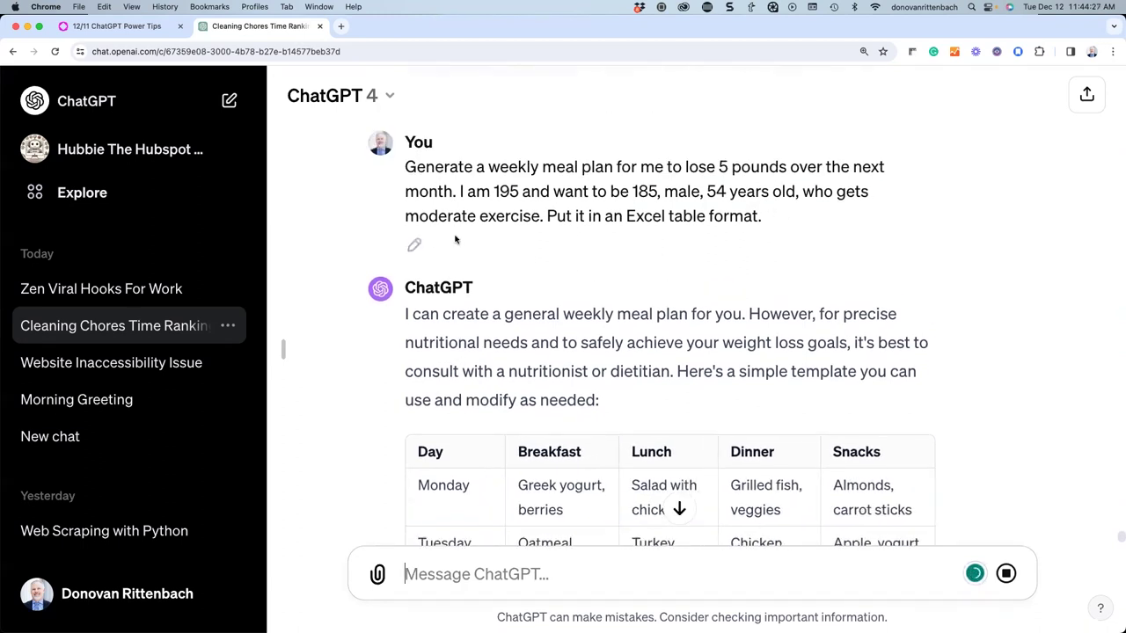
pyautogui.scroll(-3, 458, 227)
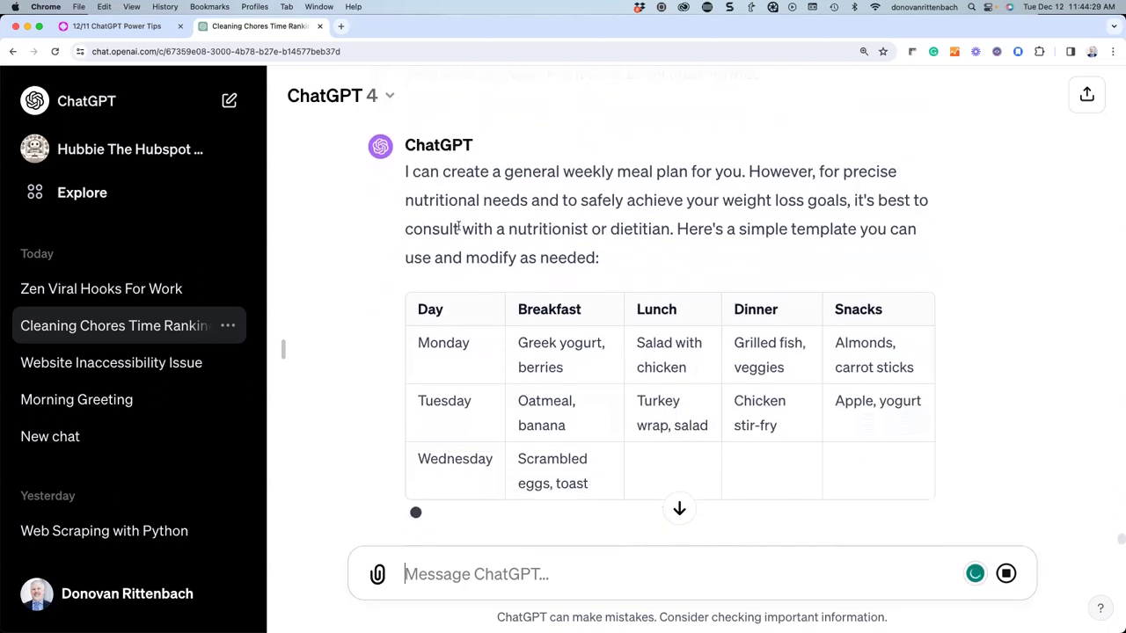
pyautogui.scroll(-1, 347, 274)
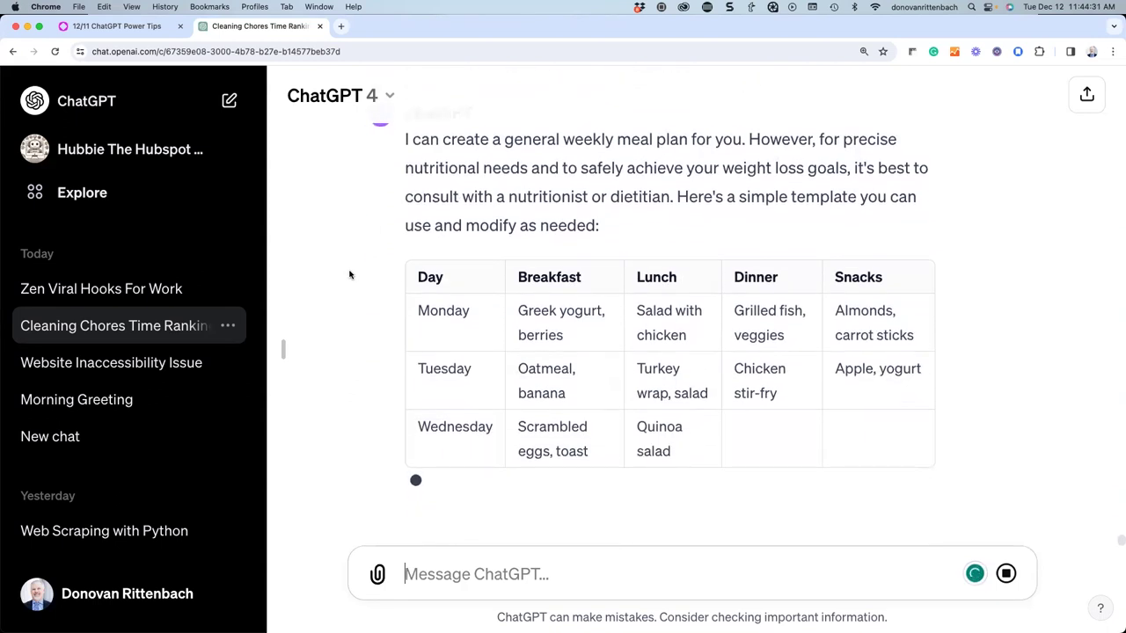
pyautogui.scroll(-2, 548, 318)
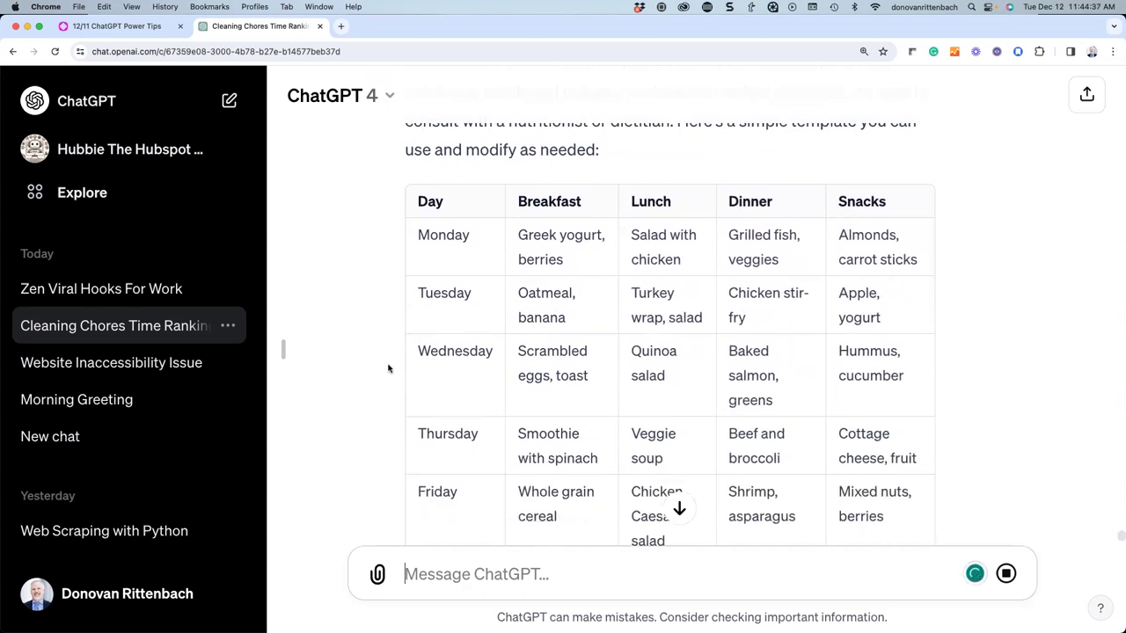
pyautogui.scroll(-3, 388, 368)
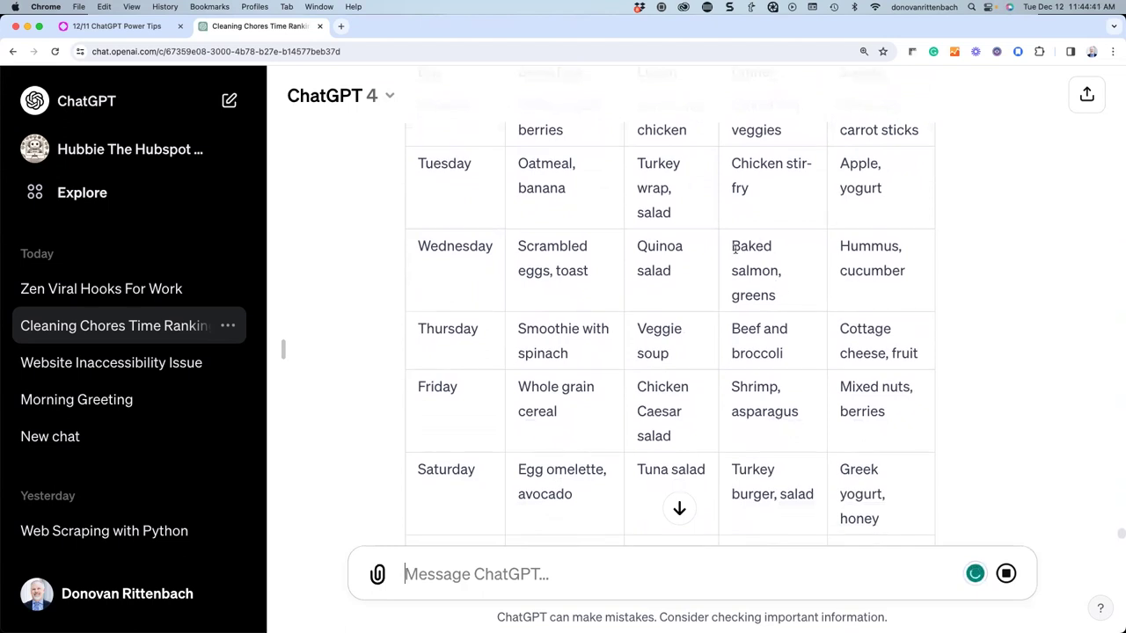
pyautogui.moveTo(730, 166); pyautogui.dragTo(754, 200)
pyautogui.press('super+c')
pyautogui.click(480, 567)
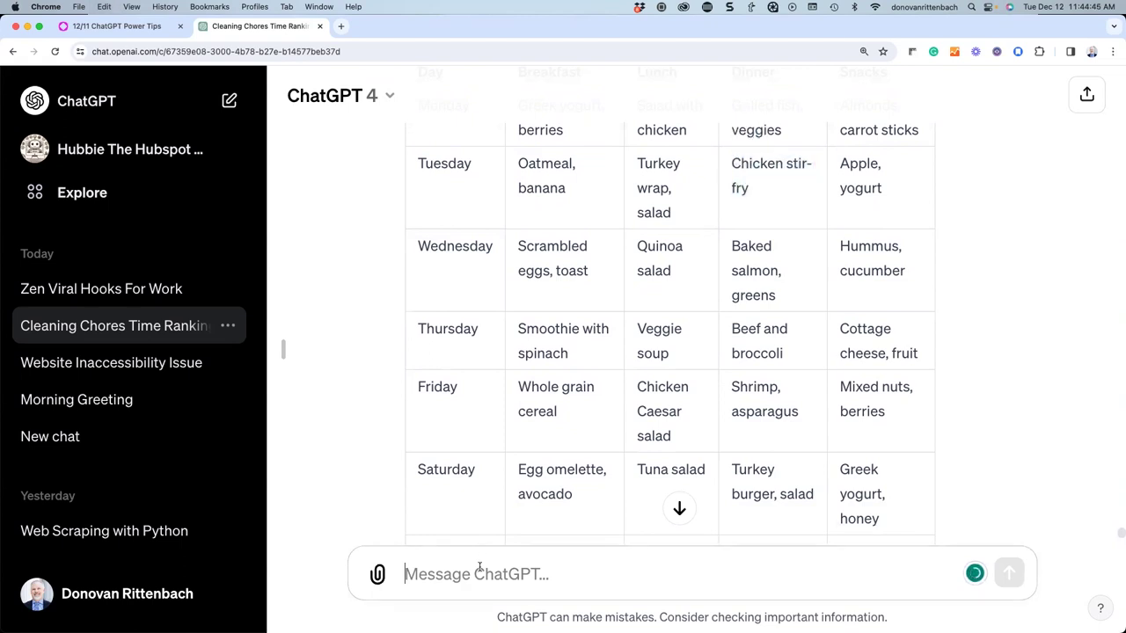
pyautogui.write('give me a re')
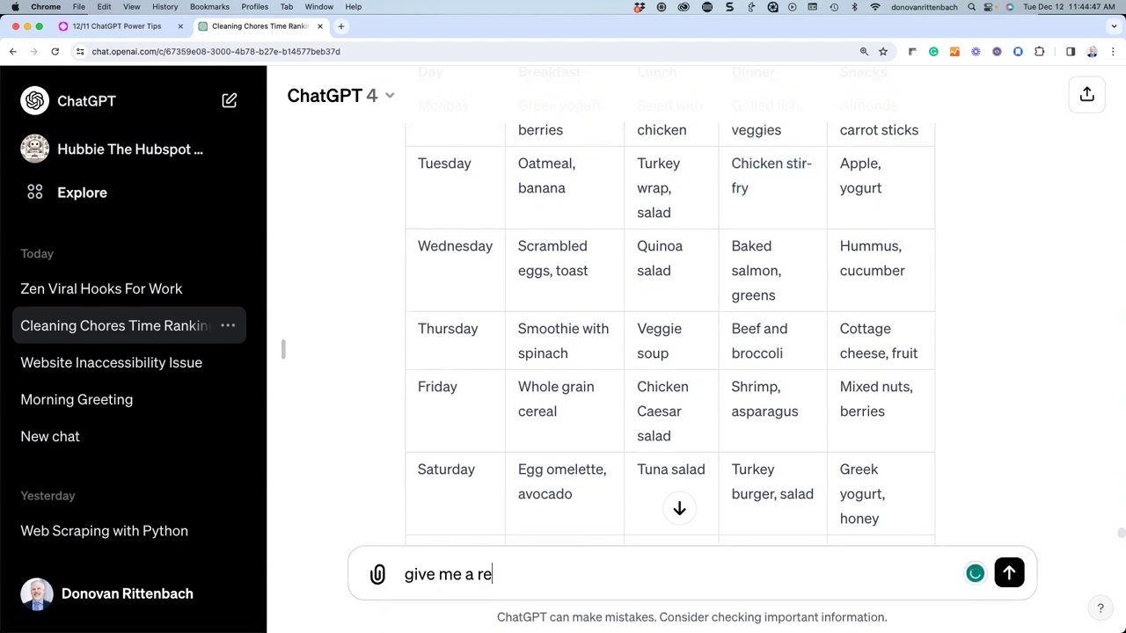
pyautogui.write('cipe for')
pyautogui.press('super+v')
pyautogui.press('Return')
pyautogui.scroll(-1, 640, 380)
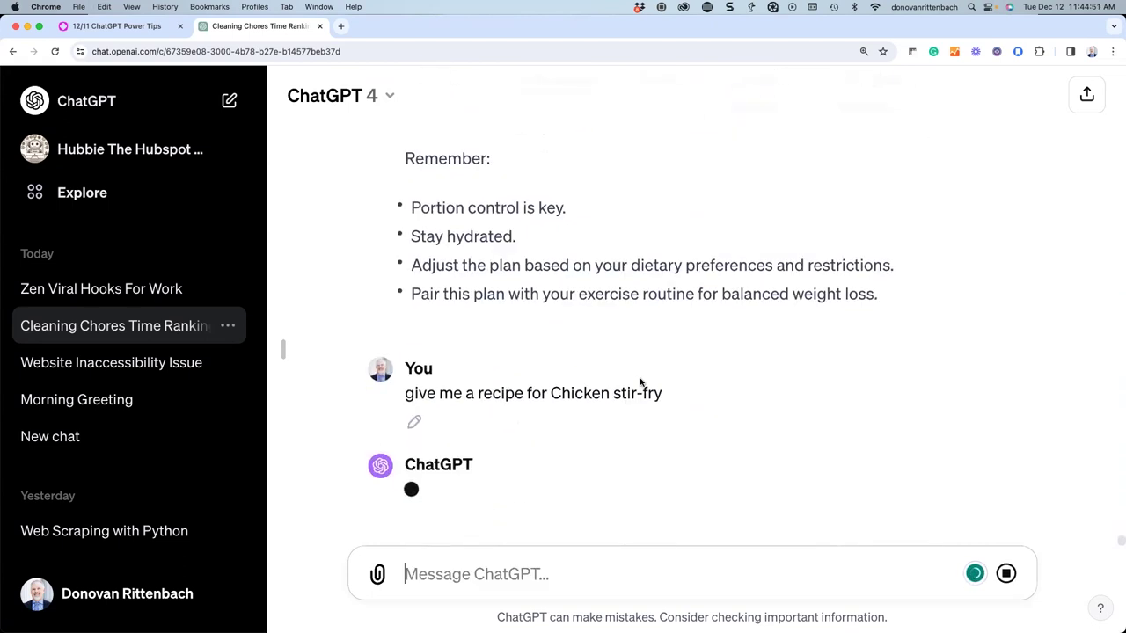
# - Review the meal plan's closing reminders and the Chicken Stir-Fry ingredients and instructions, and copy the recipe response
pyautogui.scroll(3, 581, 368)
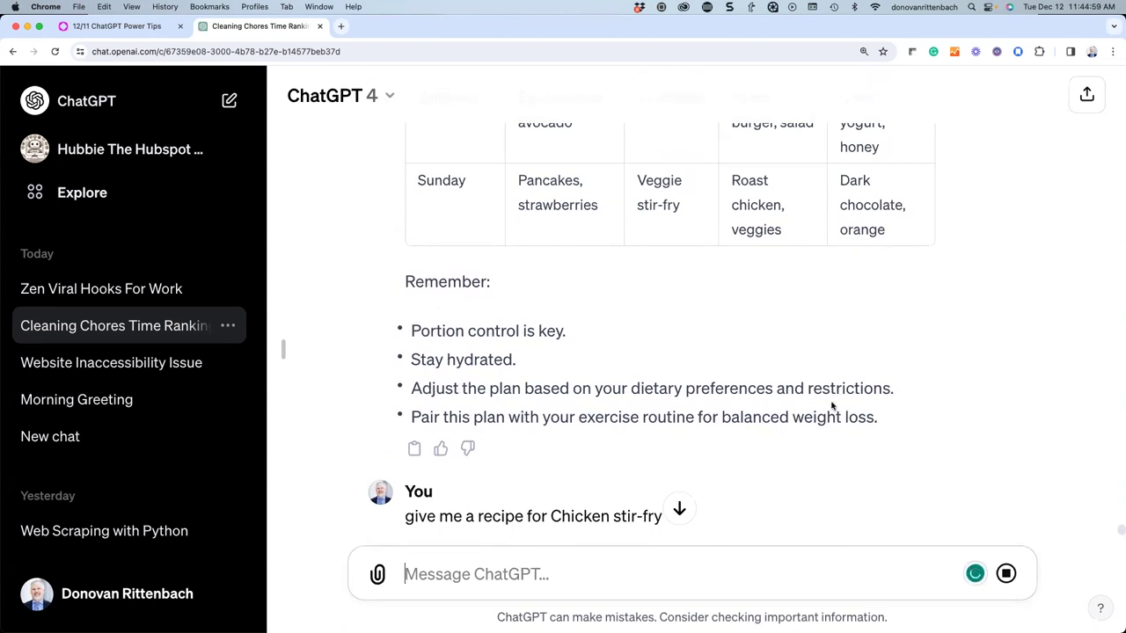
pyautogui.scroll(-2, 830, 403)
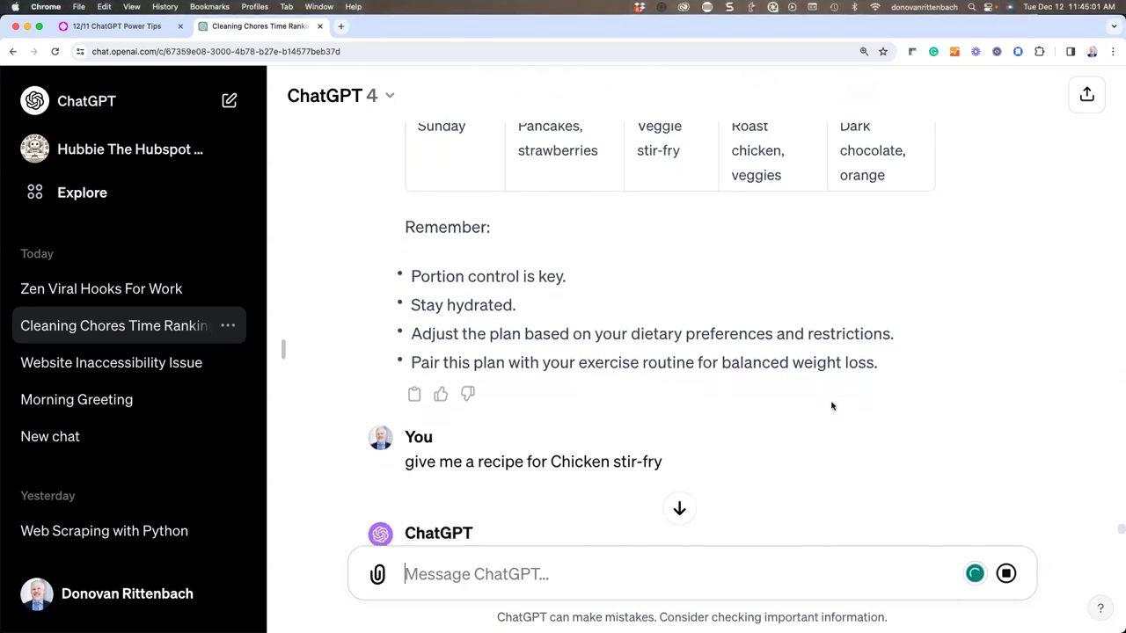
pyautogui.scroll(2, 831, 405)
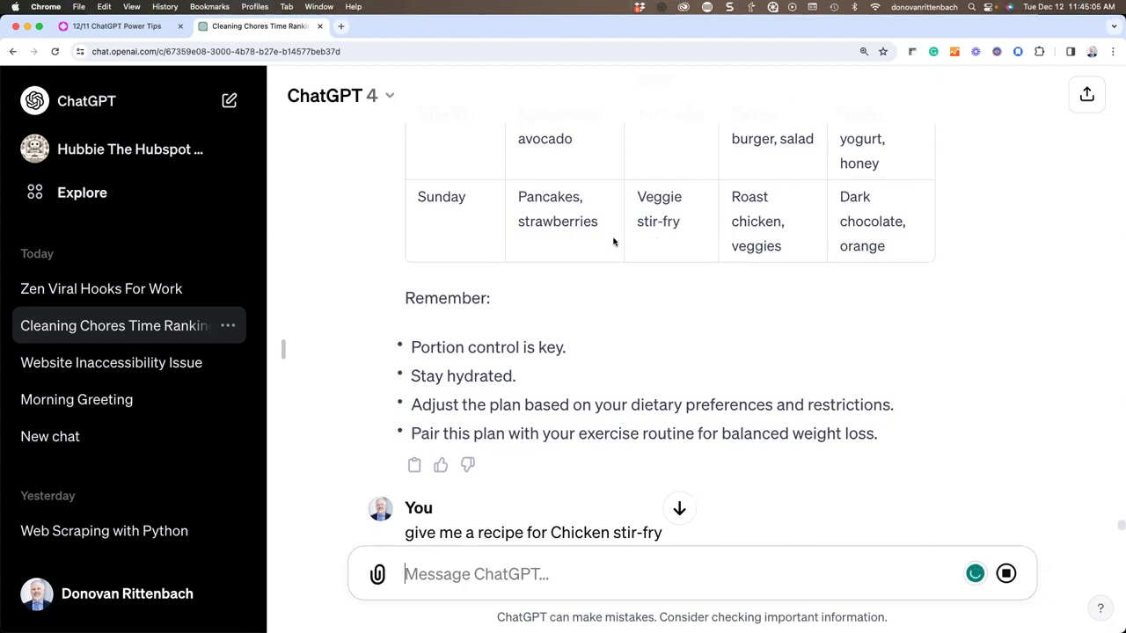
pyautogui.scroll(-5, 613, 239)
pyautogui.scroll(-2, 613, 238)
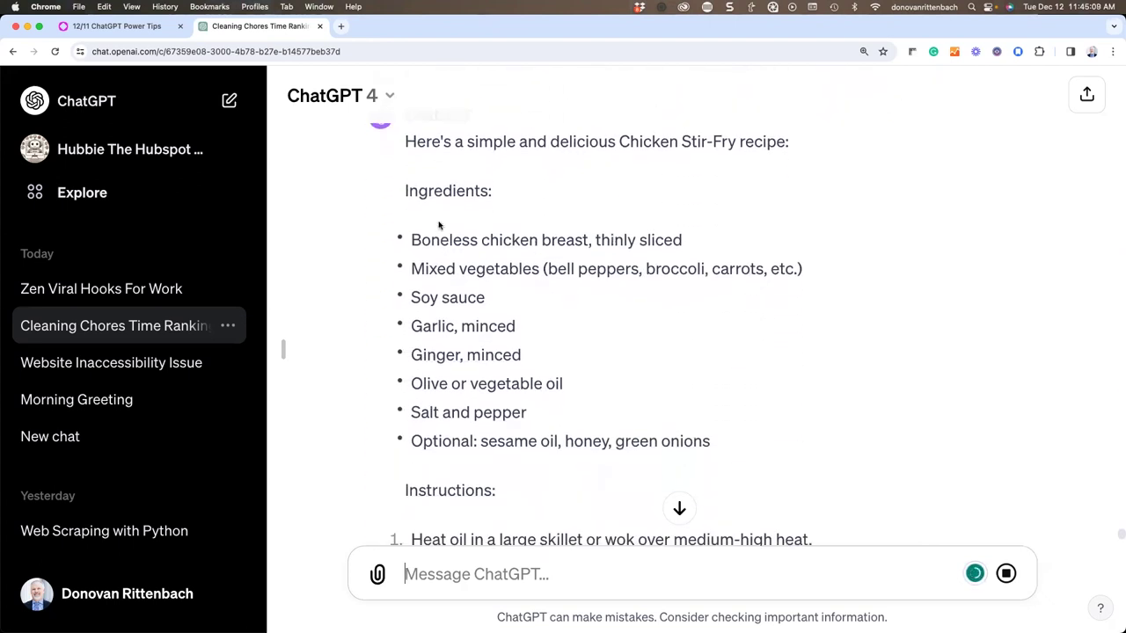
pyautogui.scroll(-3, 475, 248)
pyautogui.scroll(-5, 477, 249)
pyautogui.scroll(2, 477, 250)
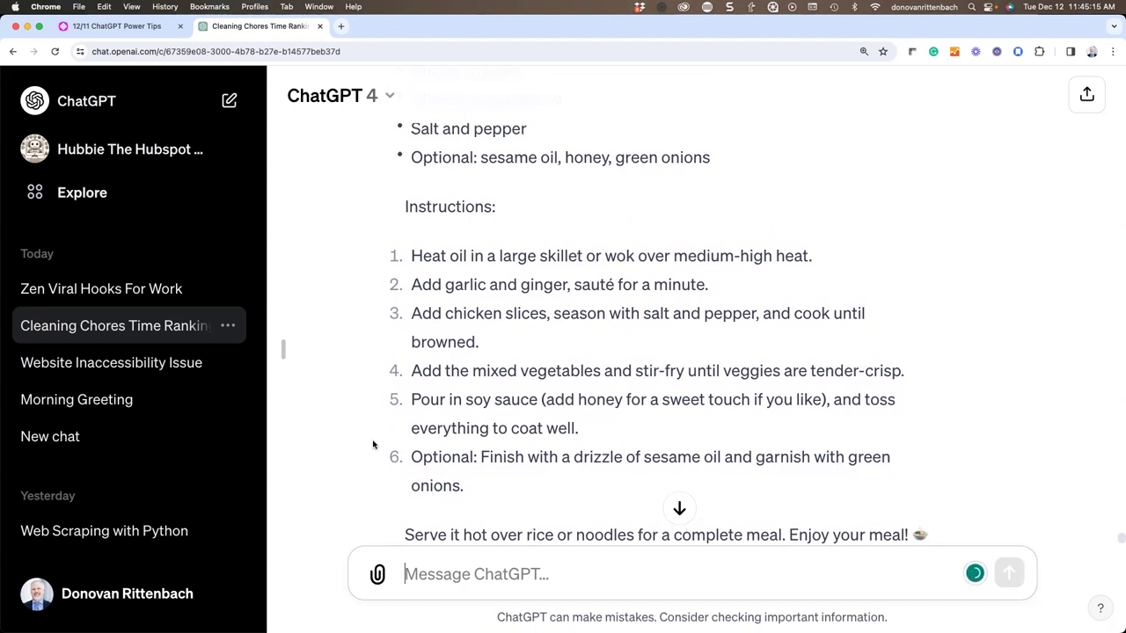
pyautogui.scroll(-2, 366, 459)
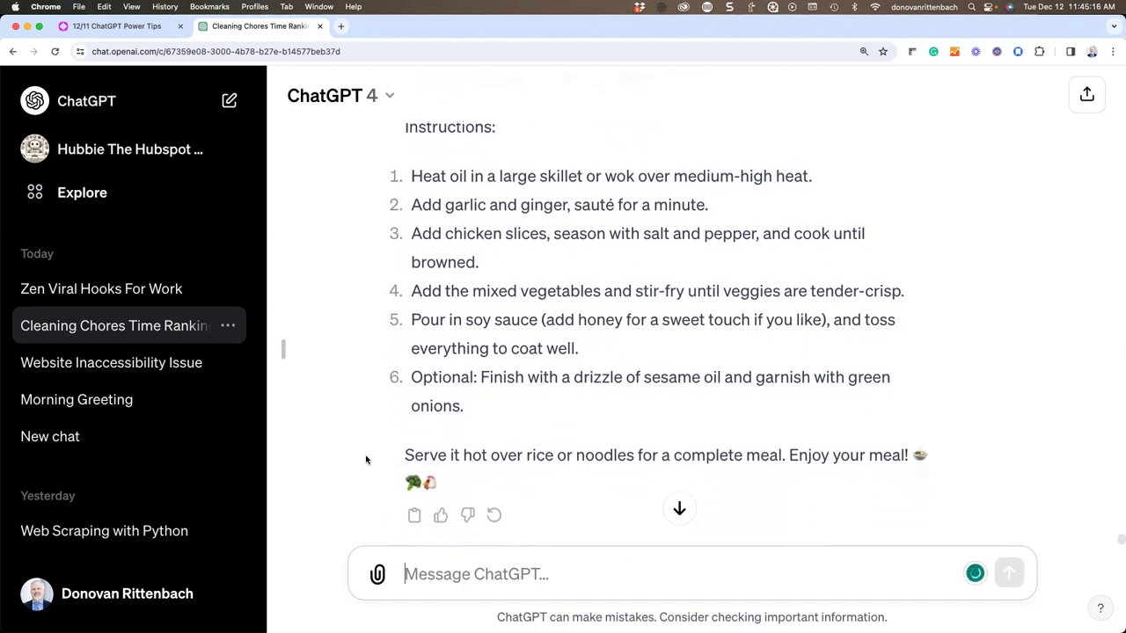
pyautogui.click(414, 513)
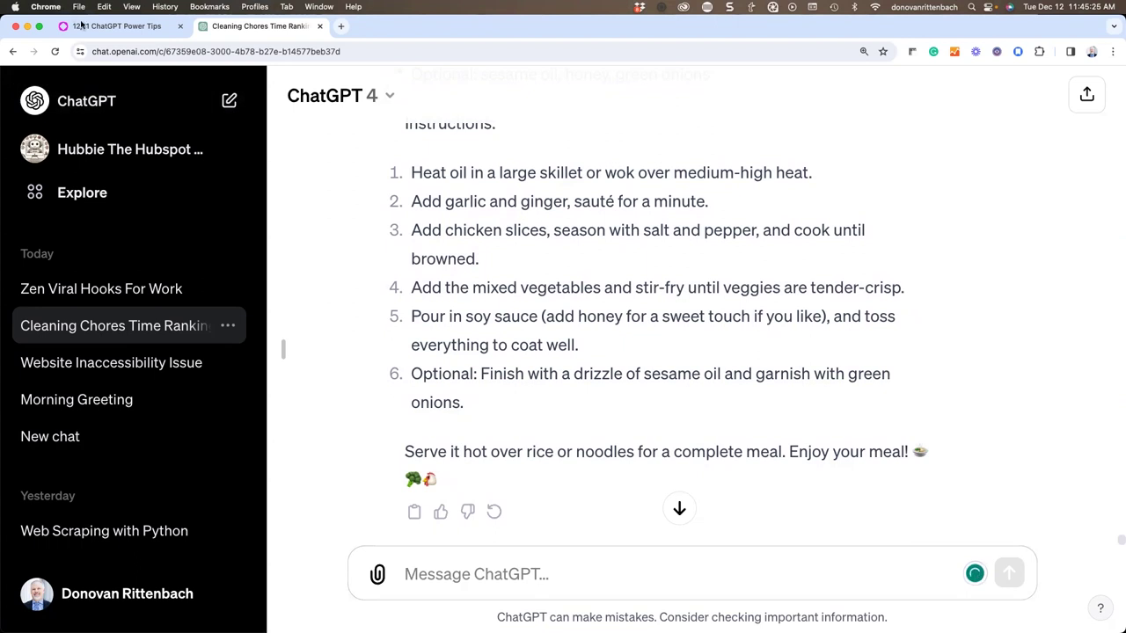
# - Switch to the Tome presentation and go to the "Prompt Booster- Speak to it like a human" slide
pyautogui.click(110, 28)
pyautogui.click(103, 342)
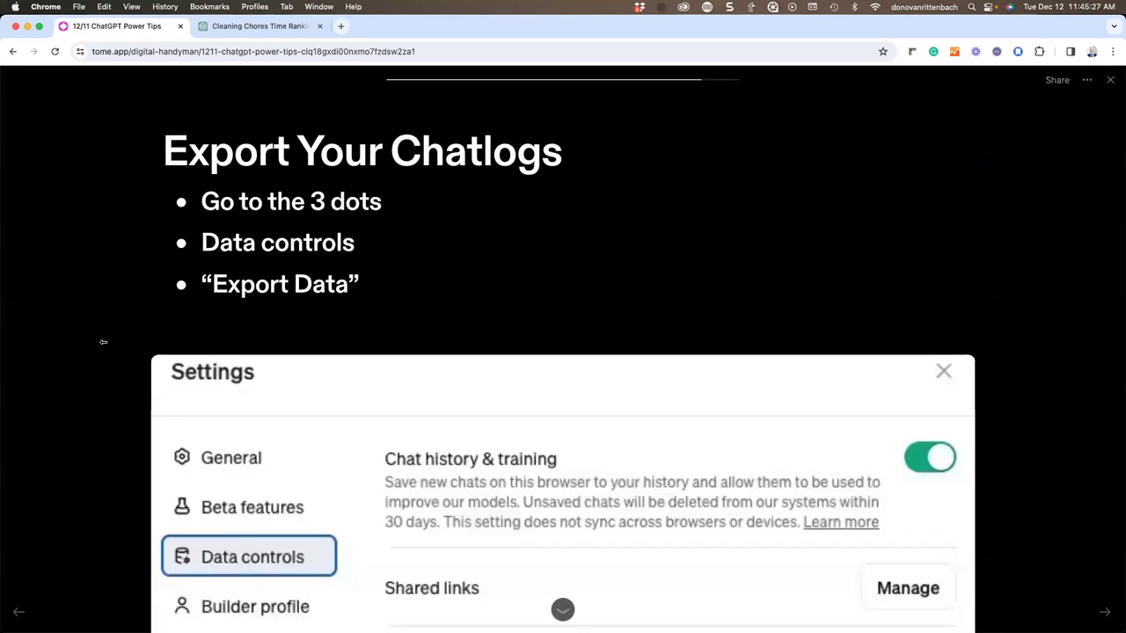
pyautogui.press('Right')
pyautogui.press('Right')
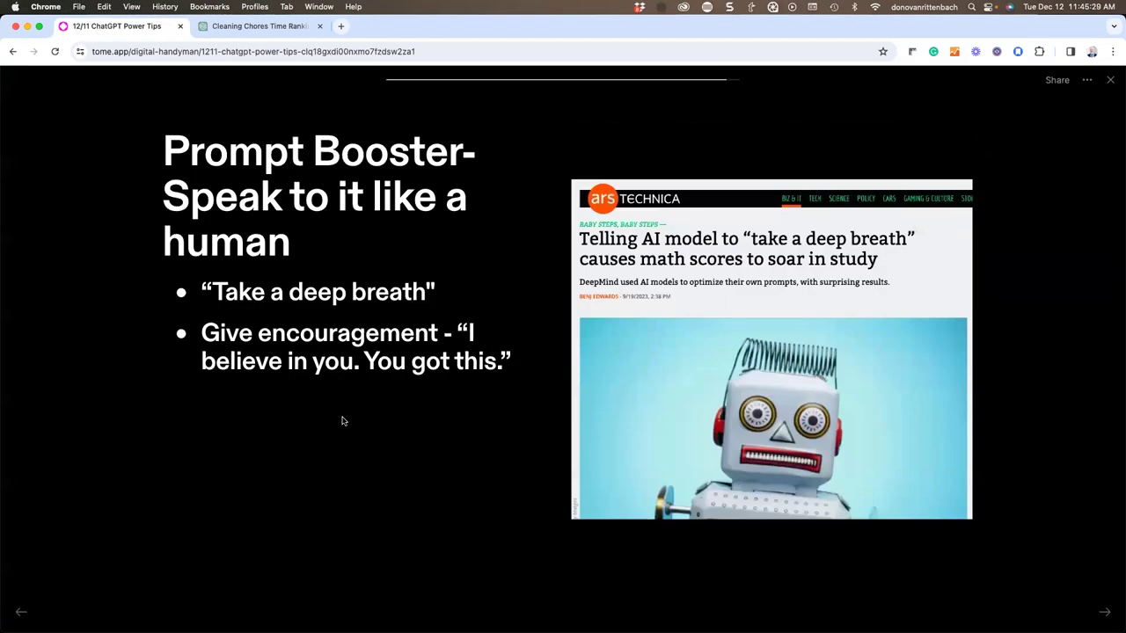